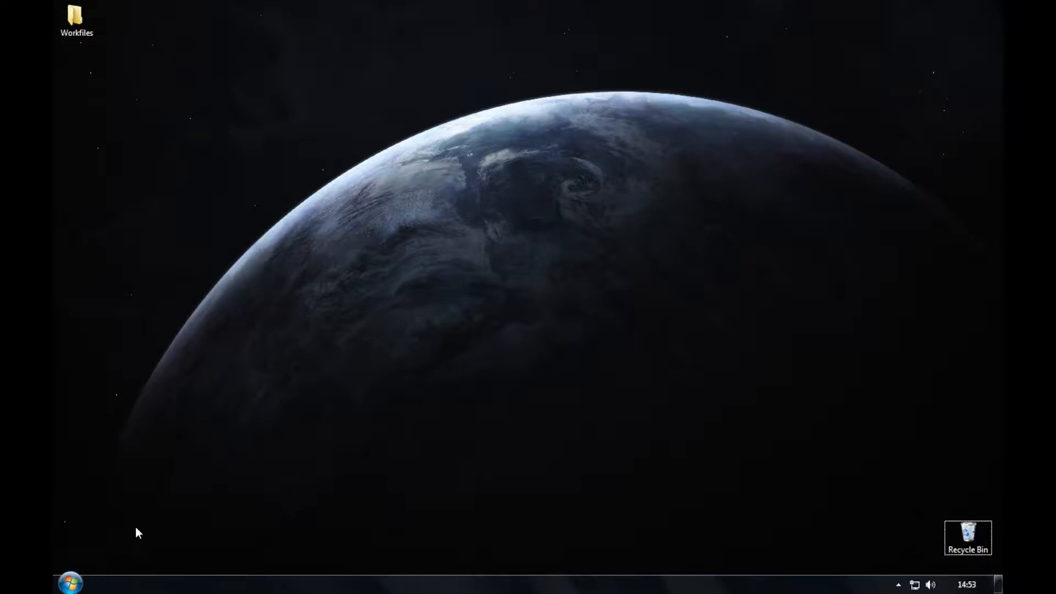
Launch Word 2010 and open Interview Applicants from the desktop Workfiles folder.
click(70, 583)
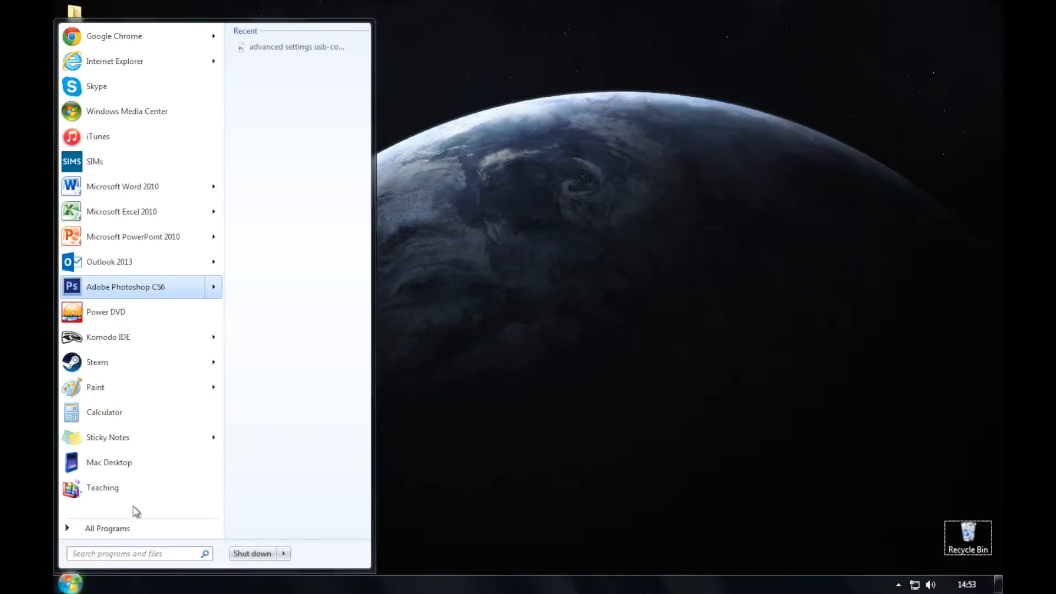
click(153, 196)
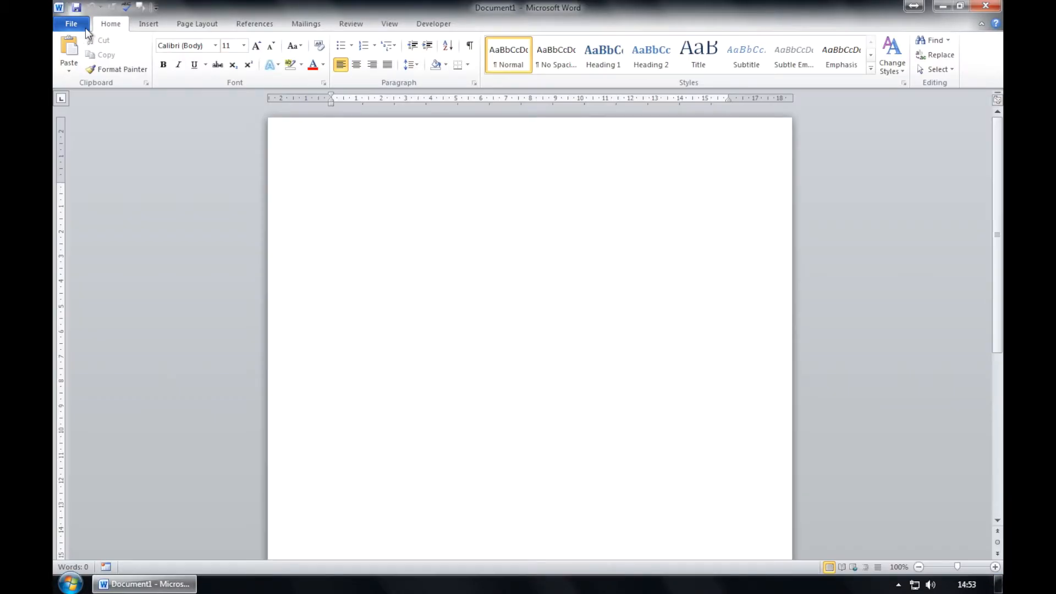
click(86, 28)
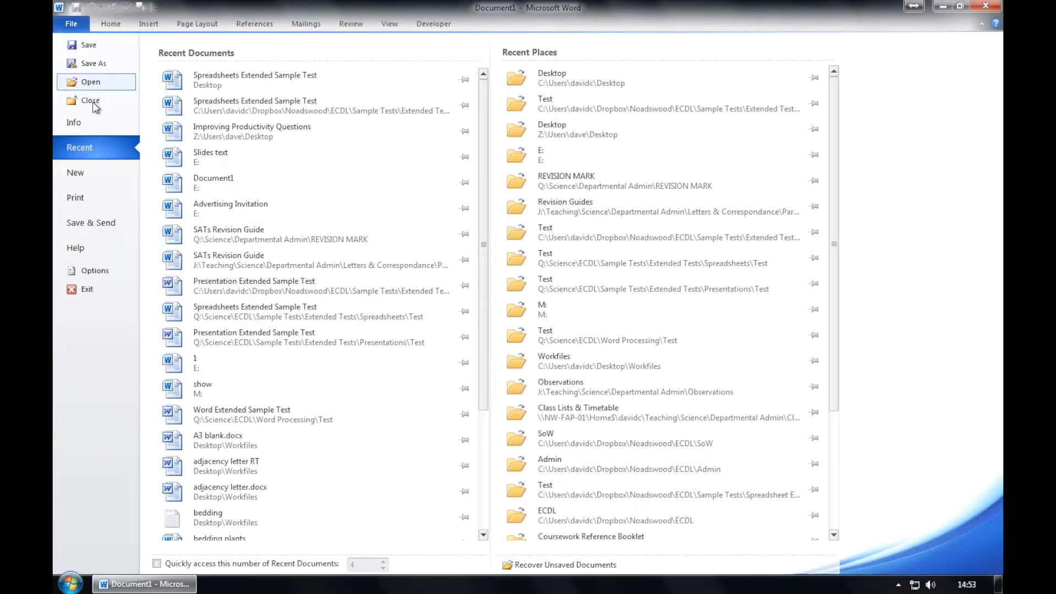
click(92, 82)
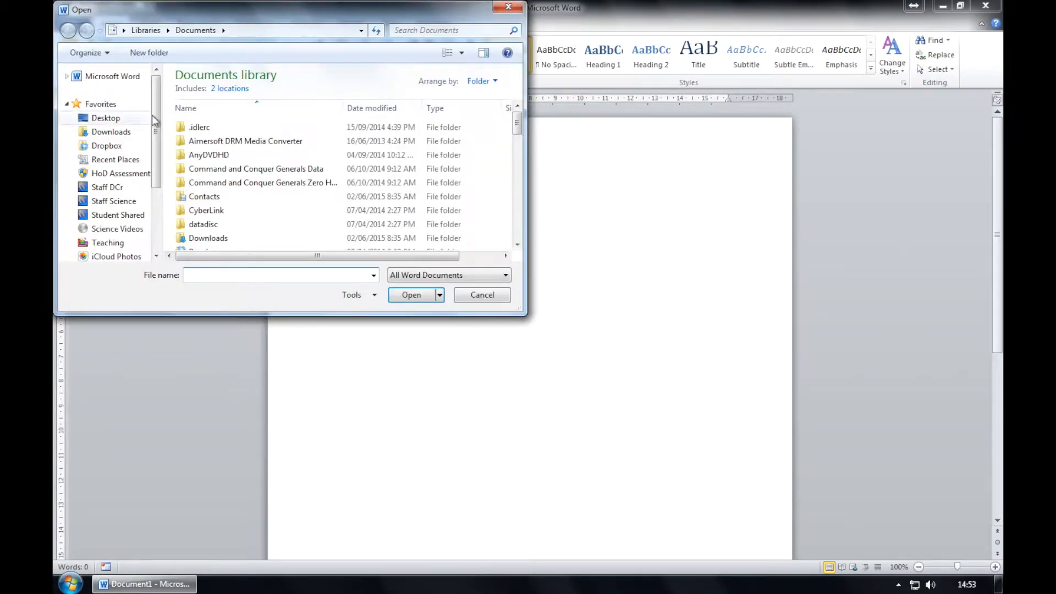
click(106, 136)
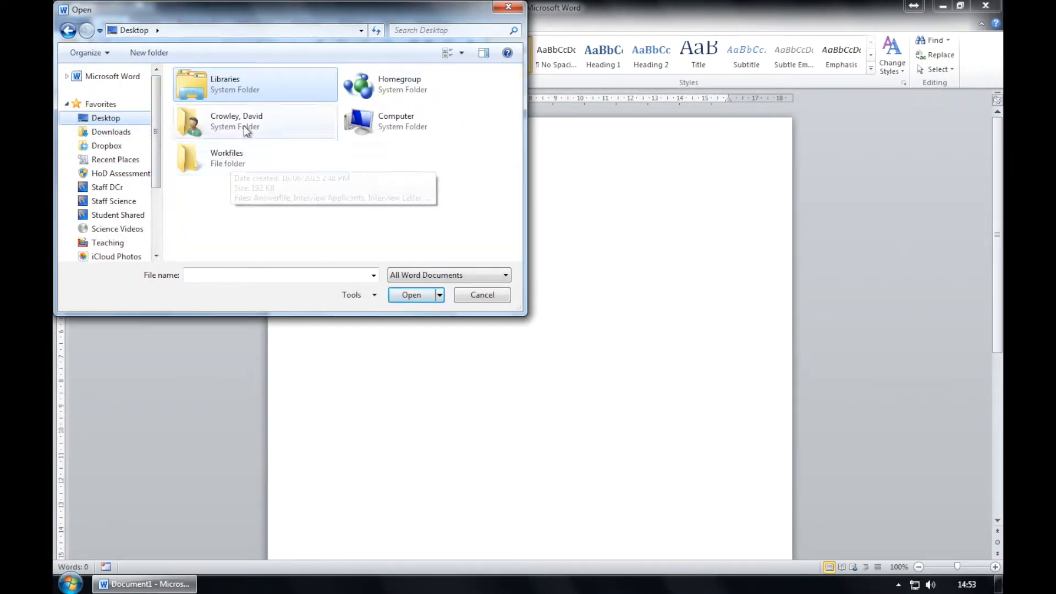
click(239, 159)
double_click(241, 159)
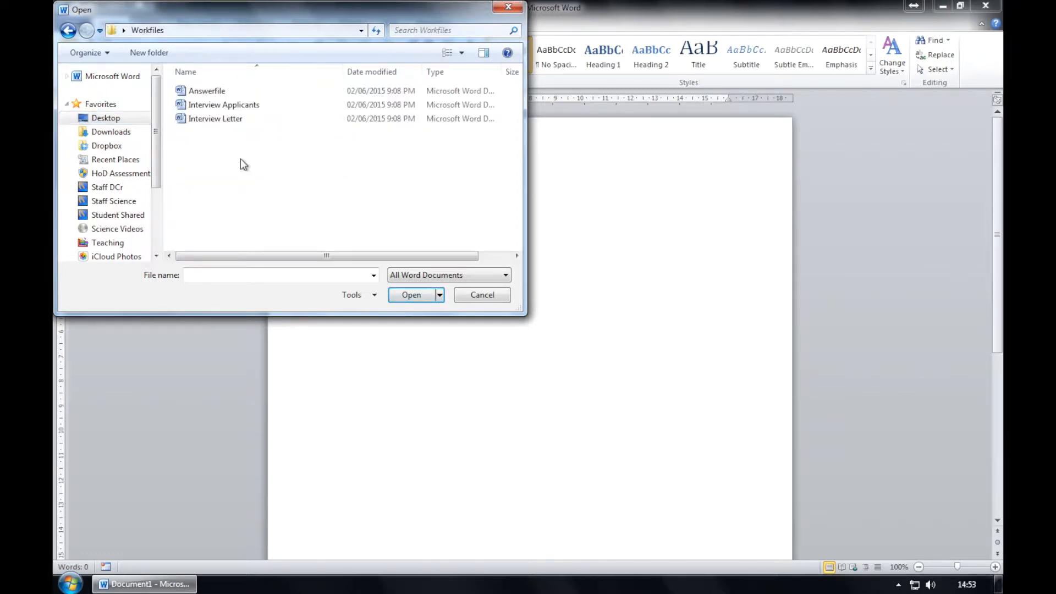
double_click(237, 109)
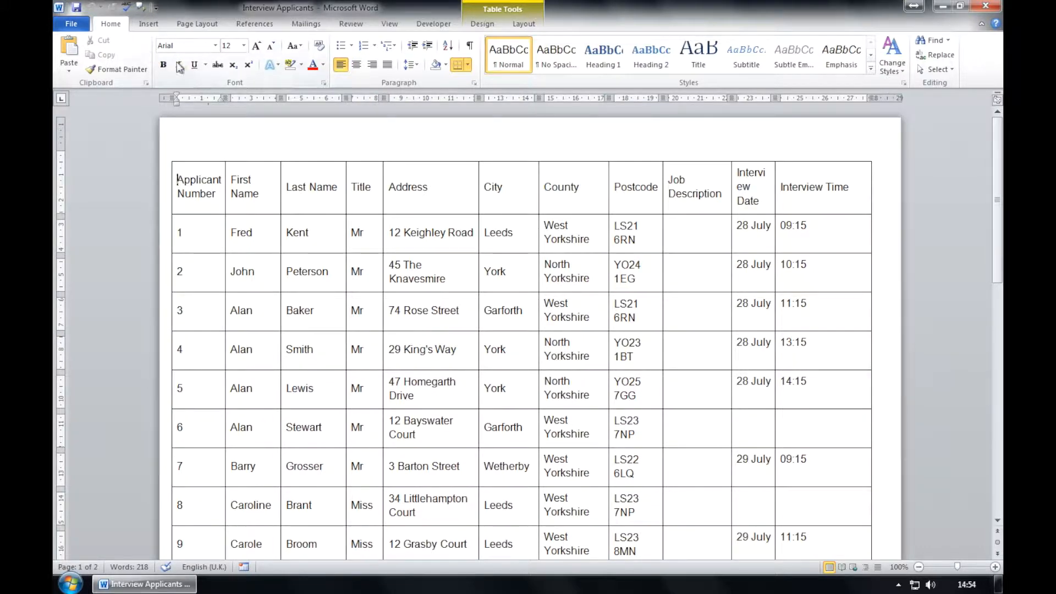
Save As 'Interview Applicants LF' by appending LF to the file name, in Workfiles.
click(71, 23)
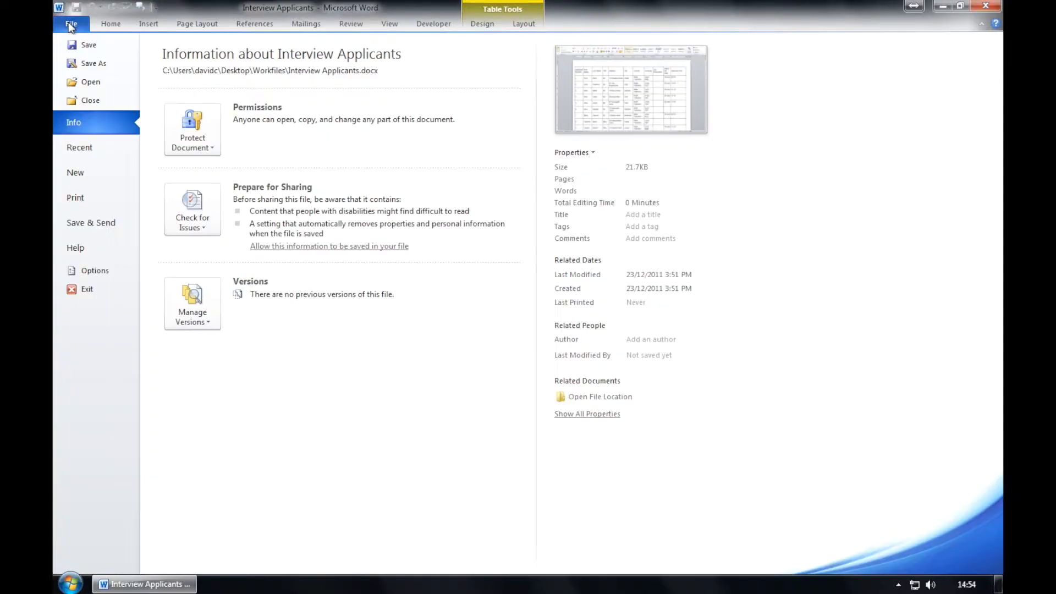
click(89, 63)
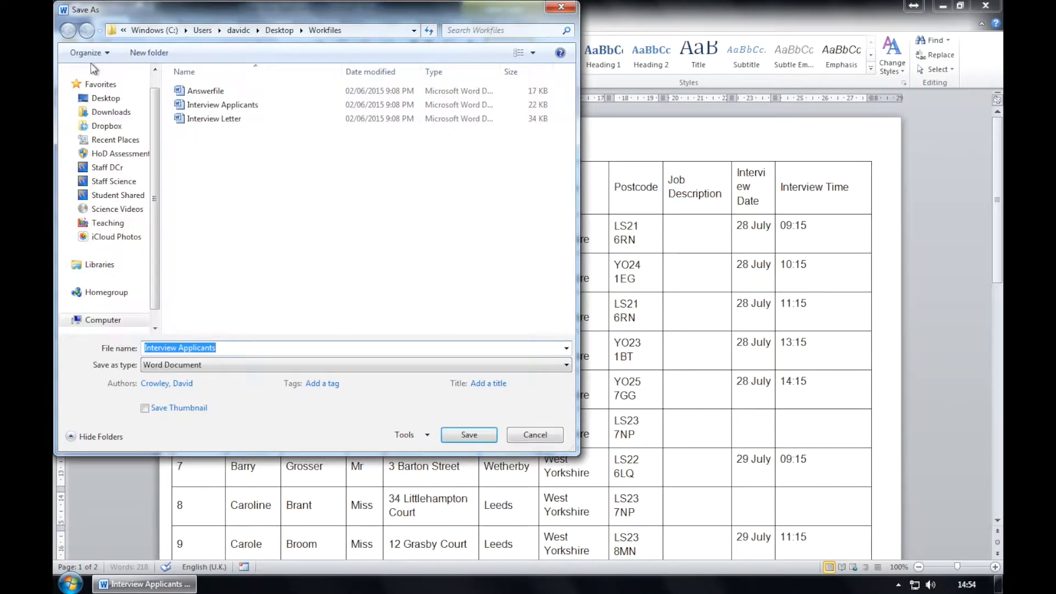
click(240, 350)
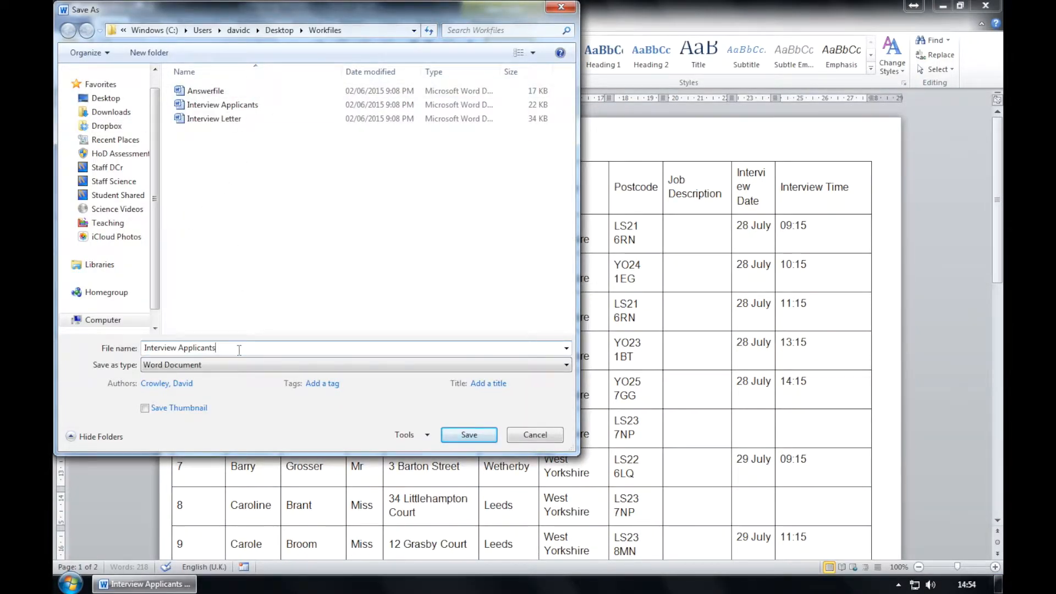
text(LF)
click(469, 435)
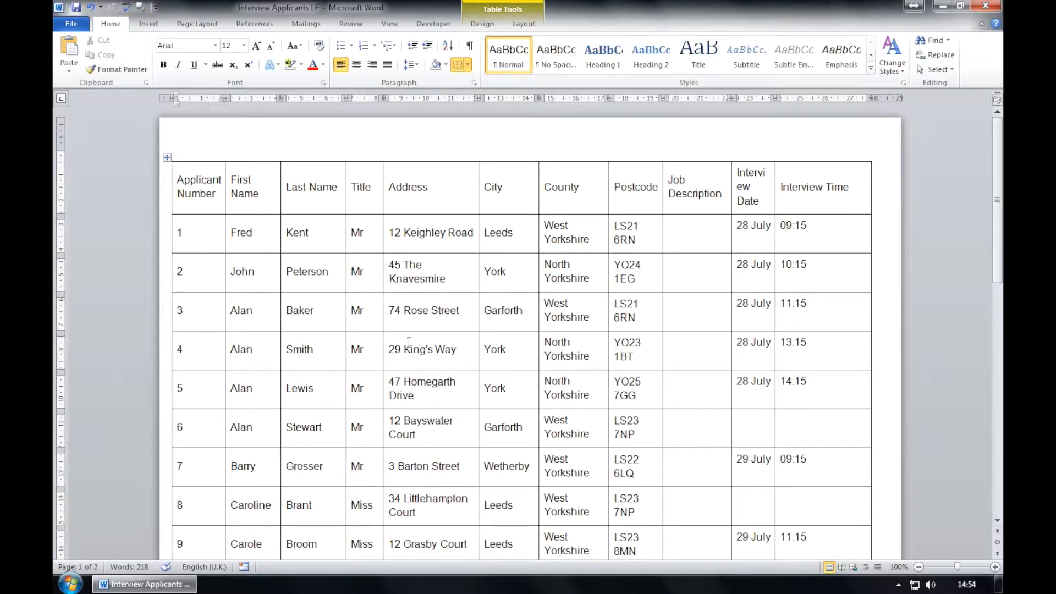
Bold the table's header row and select the Applicant Number column.
drag(177, 180, 964, 170)
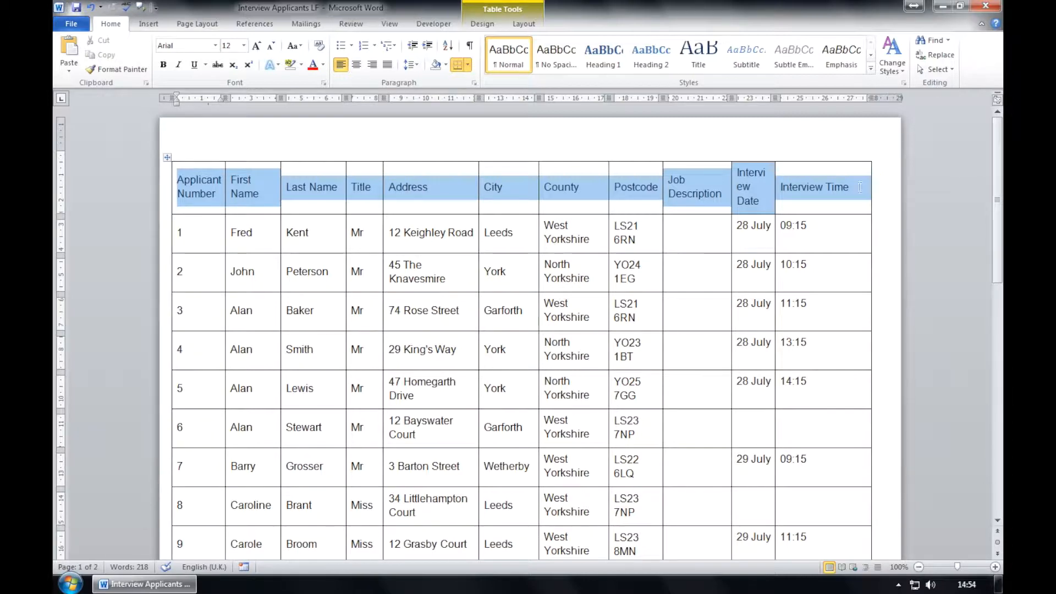
click(163, 66)
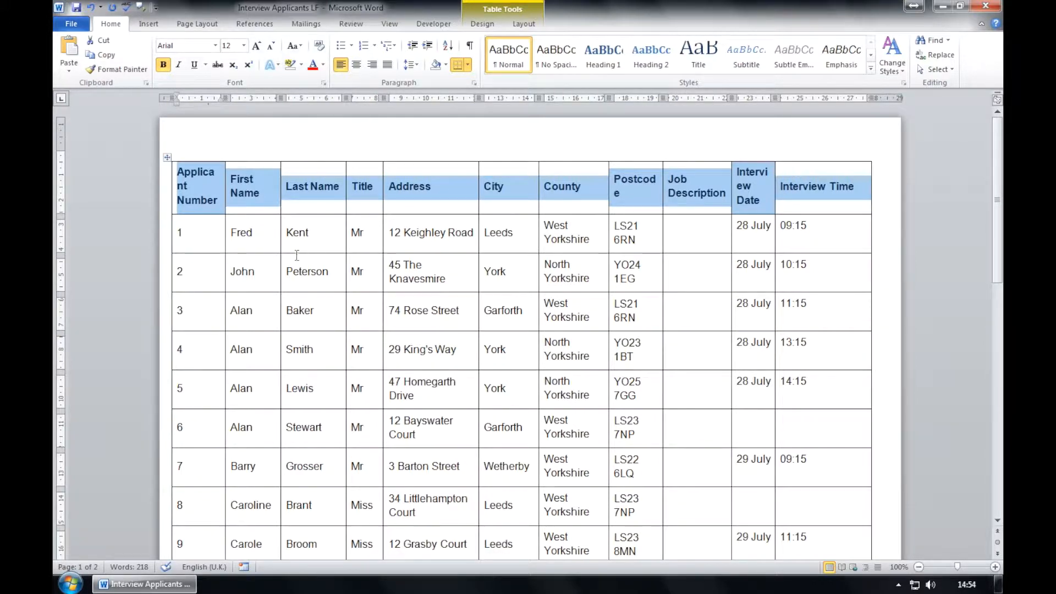
drag(217, 199, 200, 246)
Delete the Applicant Number column so the table starts with First Name.
click(522, 24)
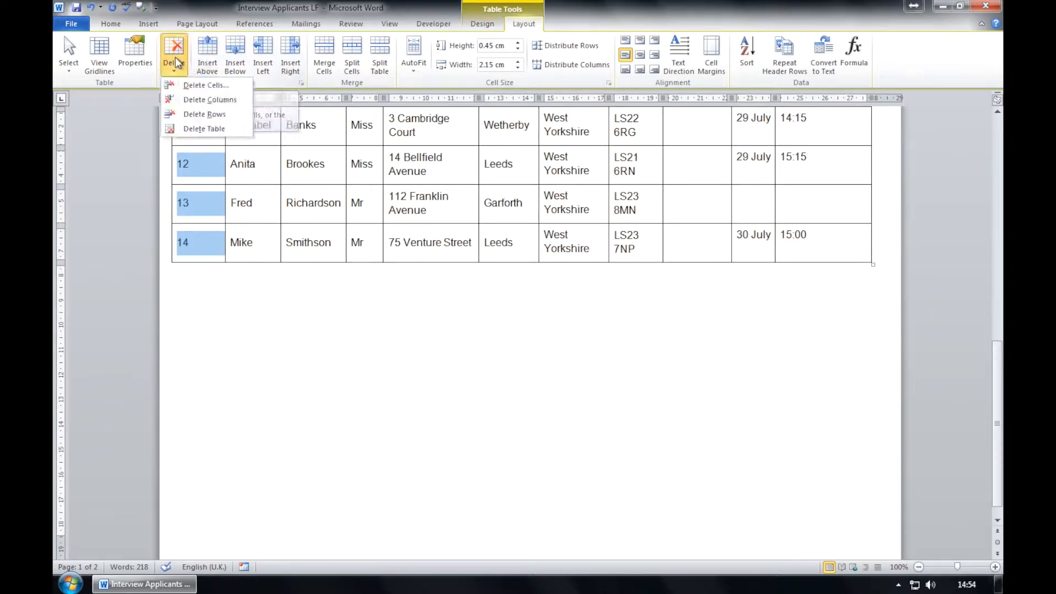
click(198, 100)
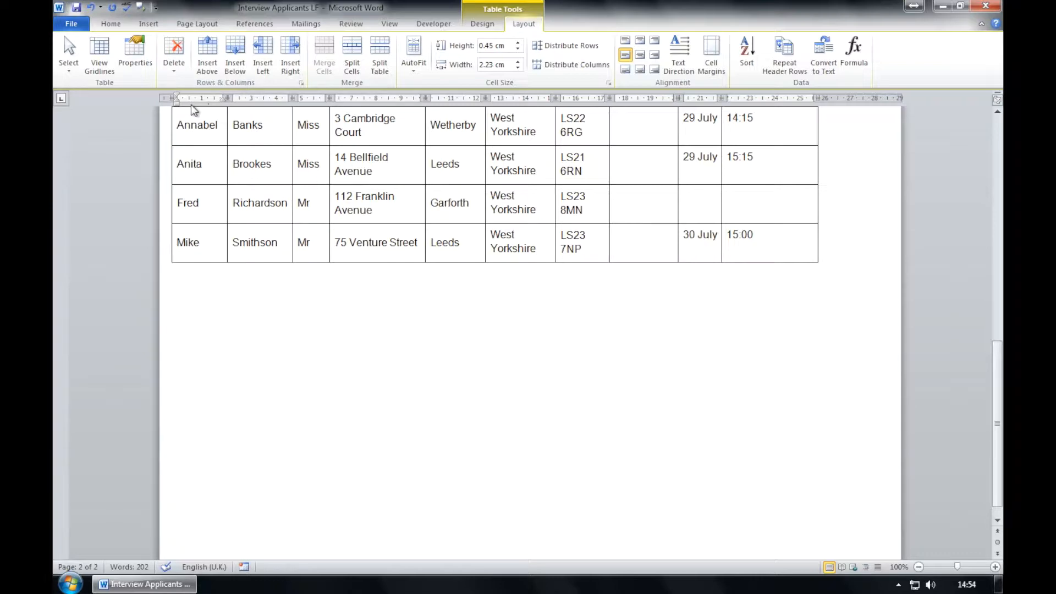
scroll(413, 242, up, 2)
scroll(413, 242, up, 17)
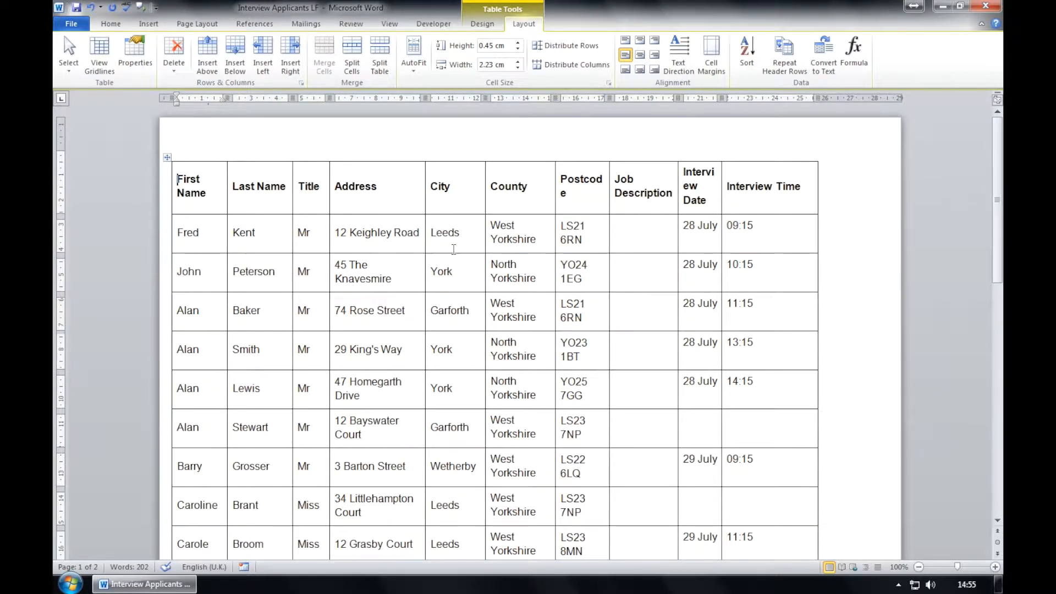
click(306, 189)
Cut the Title column and insert it as a new first column before First Name.
drag(302, 214, 300, 448)
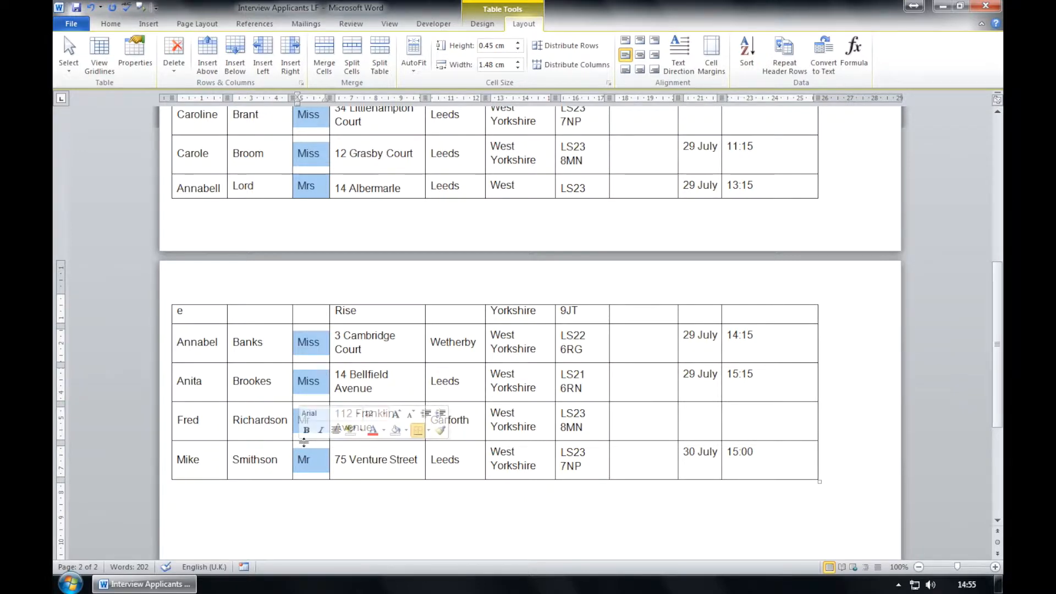
right_click(301, 459)
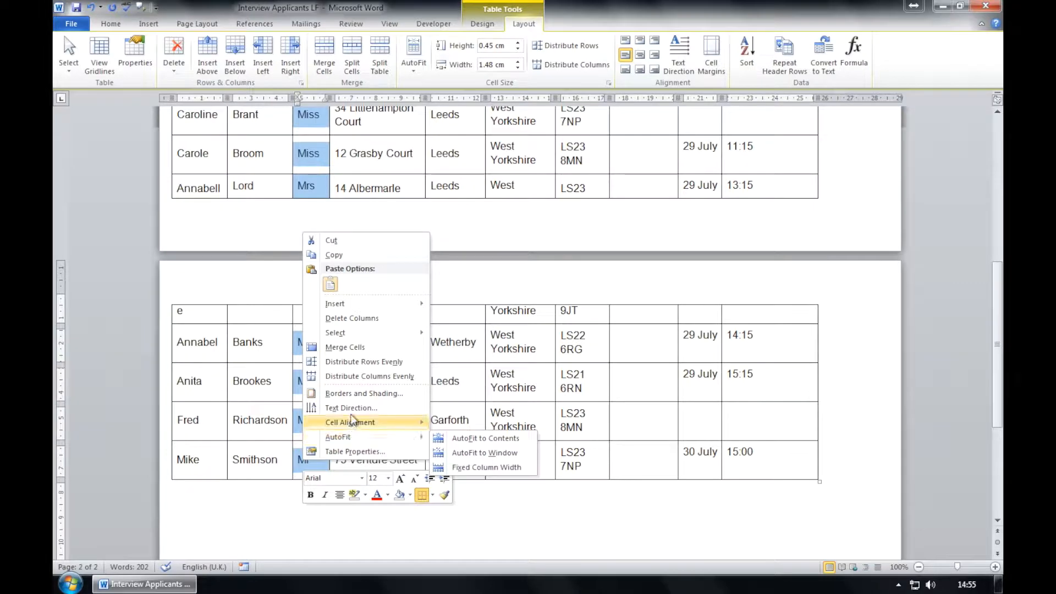
click(343, 241)
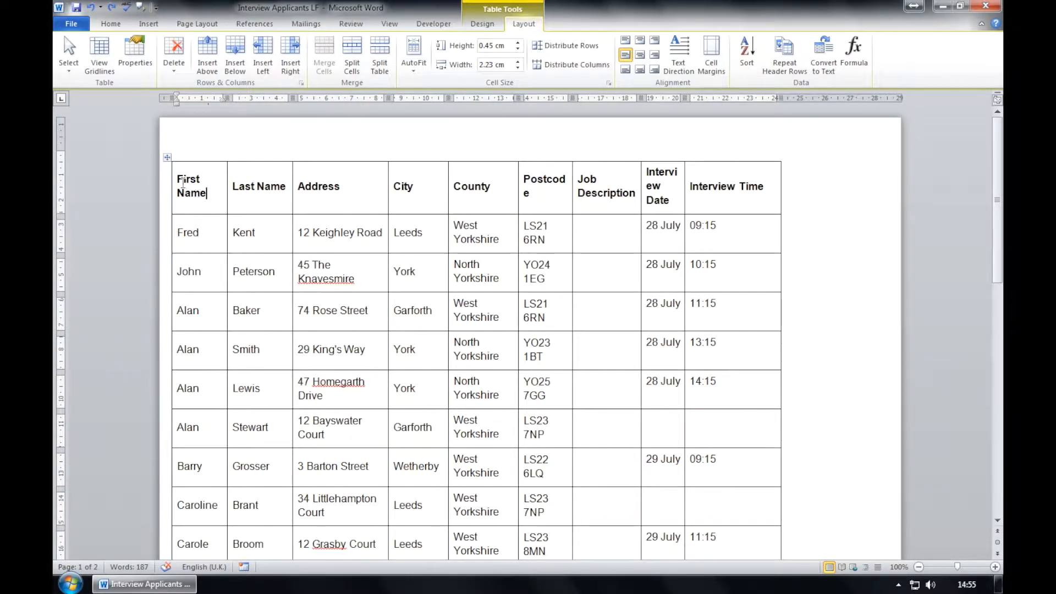
right_click(179, 179)
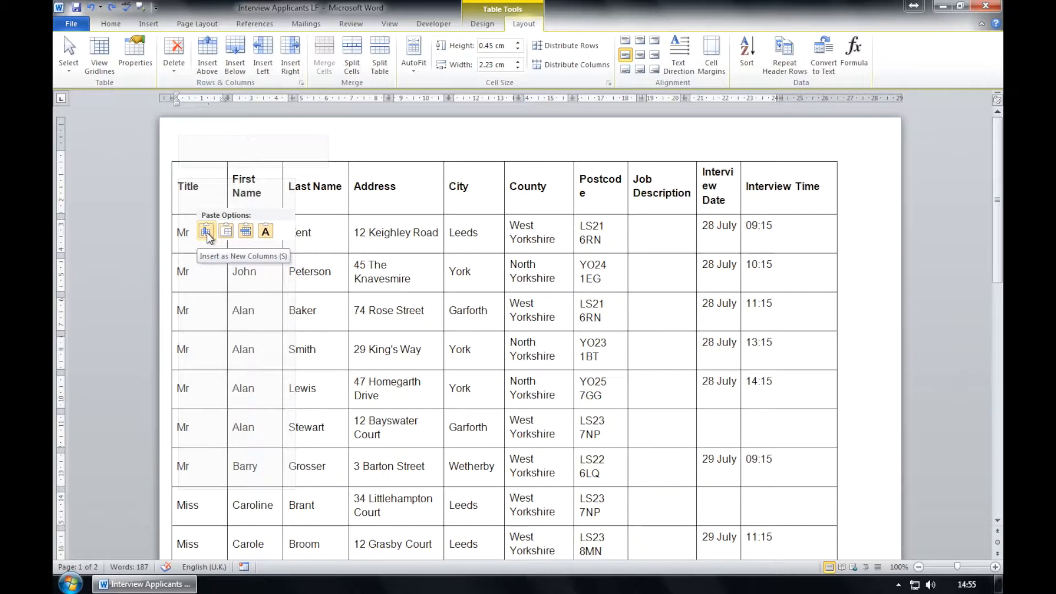
click(207, 233)
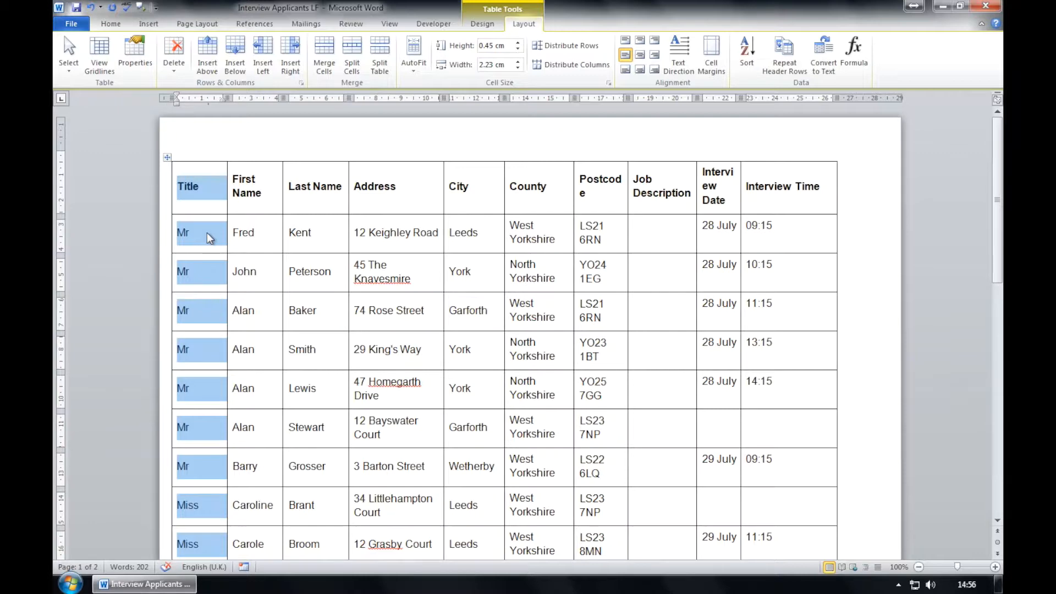
Type 'Examination Invigilator' in the first Job Description cell and copy it.
click(672, 232)
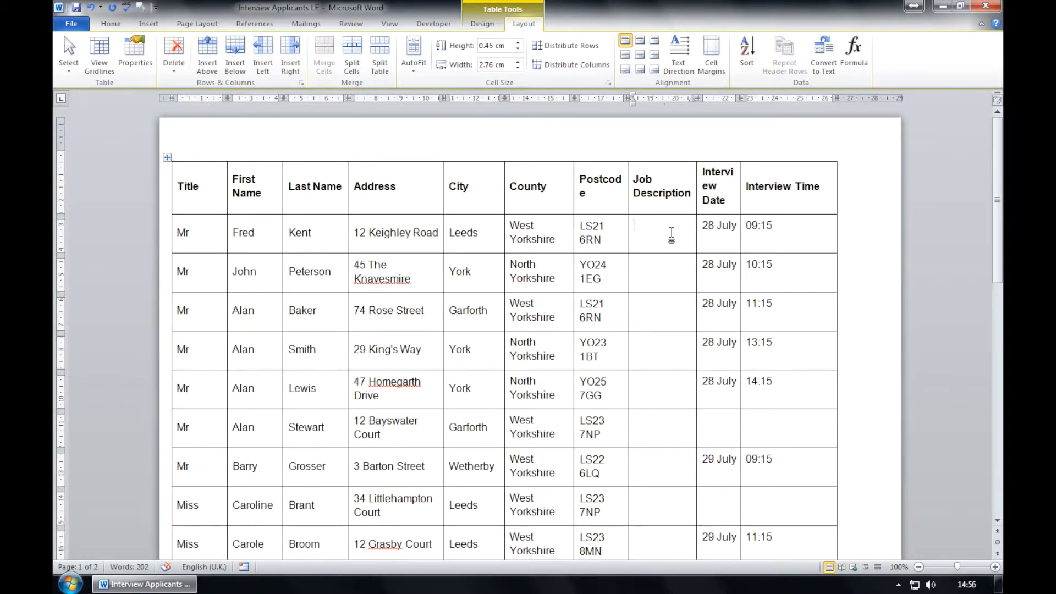
text(Examination)
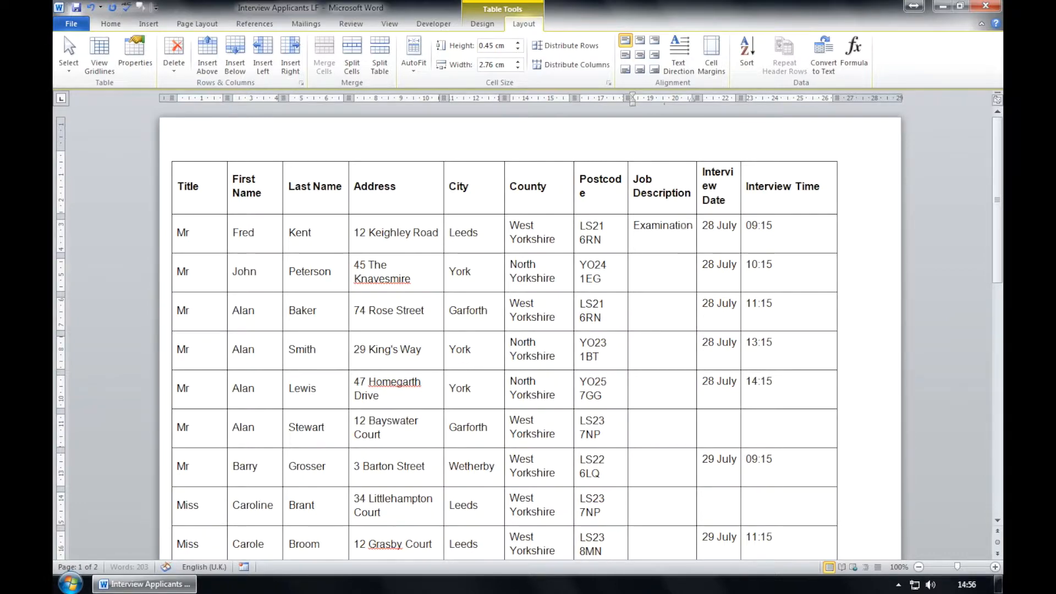
text( Invigilator)
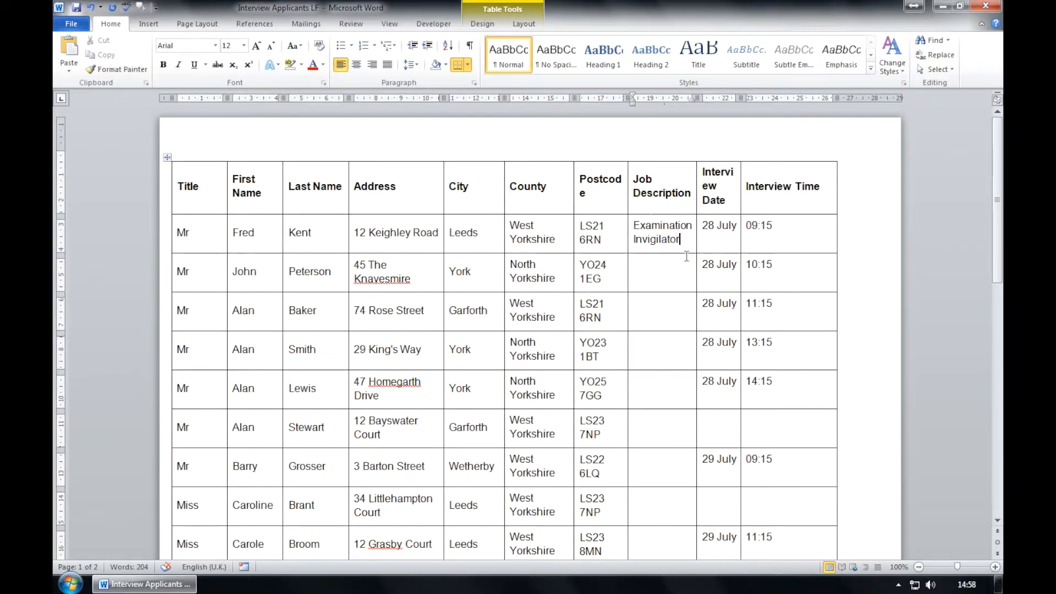
drag(684, 238, 639, 222)
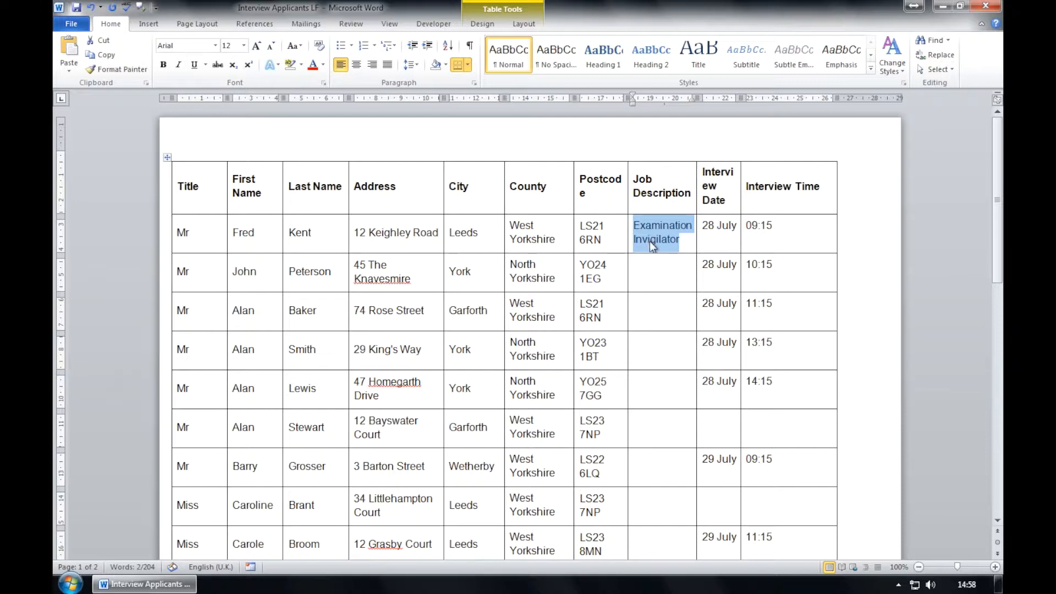
right_click(649, 241)
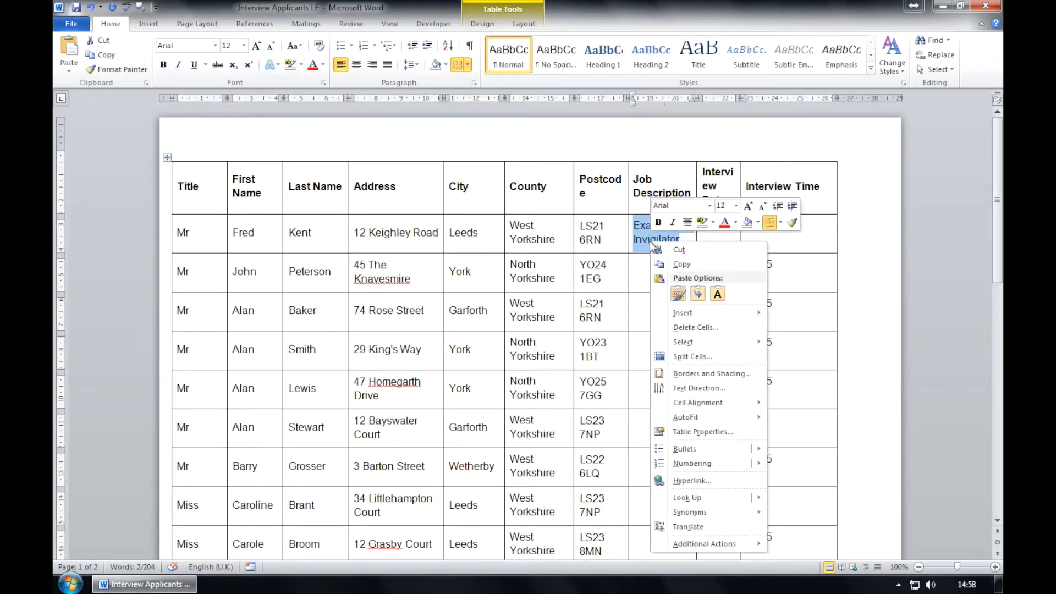
click(707, 267)
Paste it into the remaining Job Description cells with Keep Source Formatting.
drag(663, 267, 678, 289)
right_click(675, 283)
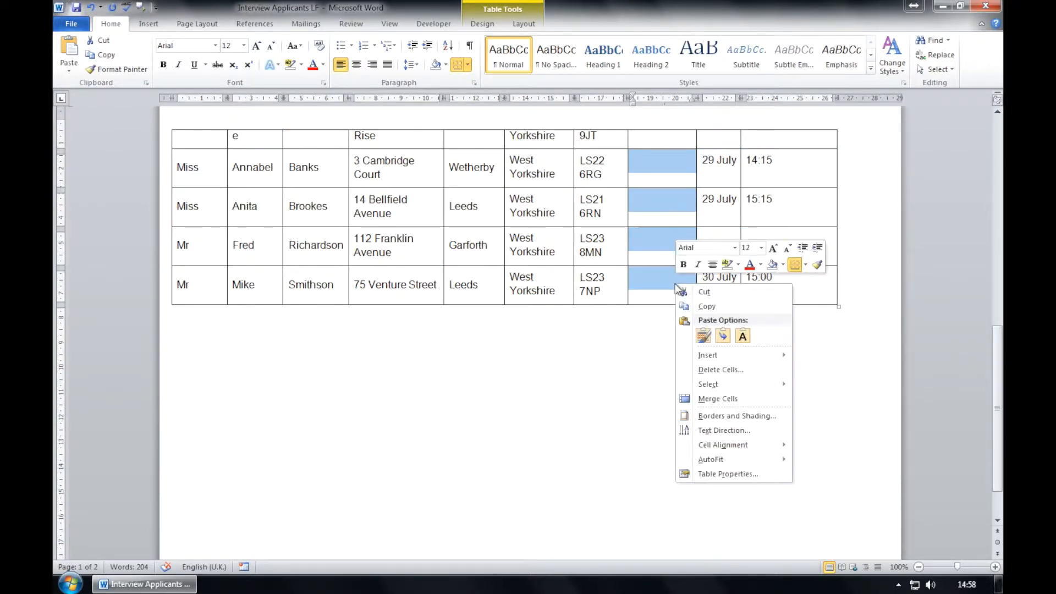
click(704, 336)
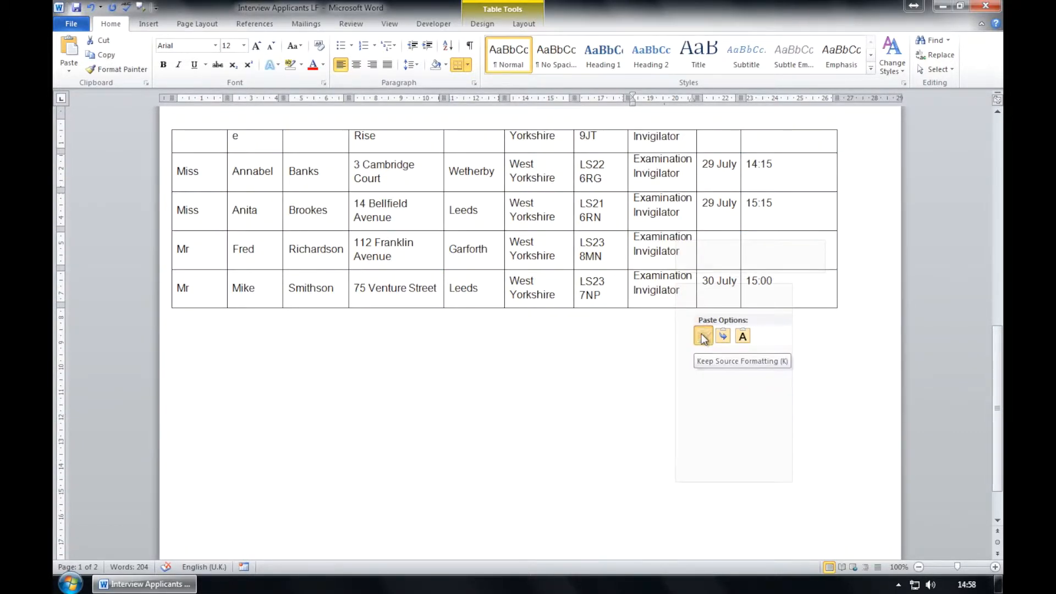
click(704, 336)
scroll(696, 340, up, 12)
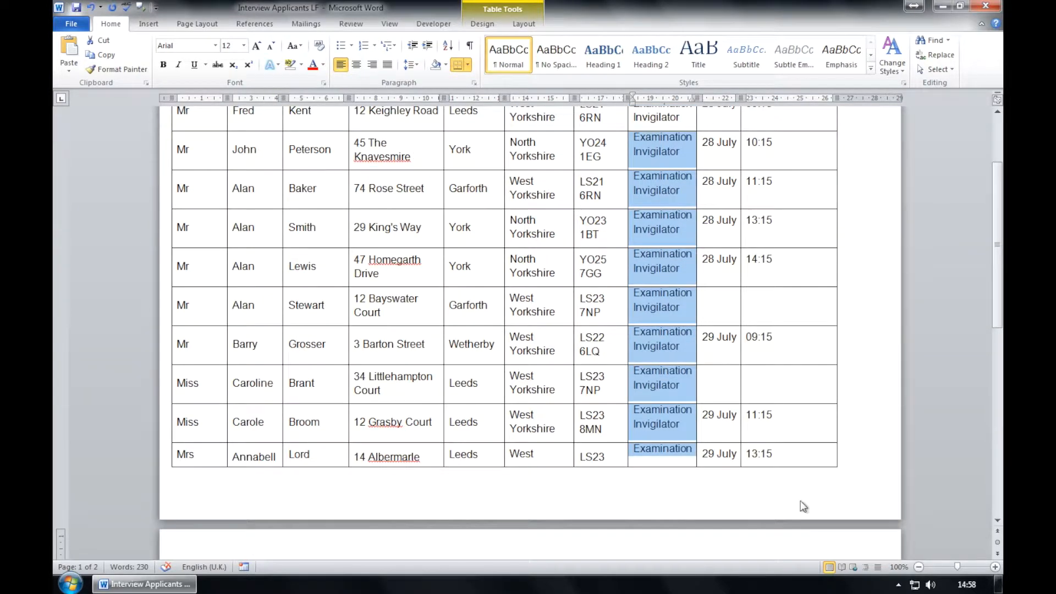
scroll(729, 457, up, 4)
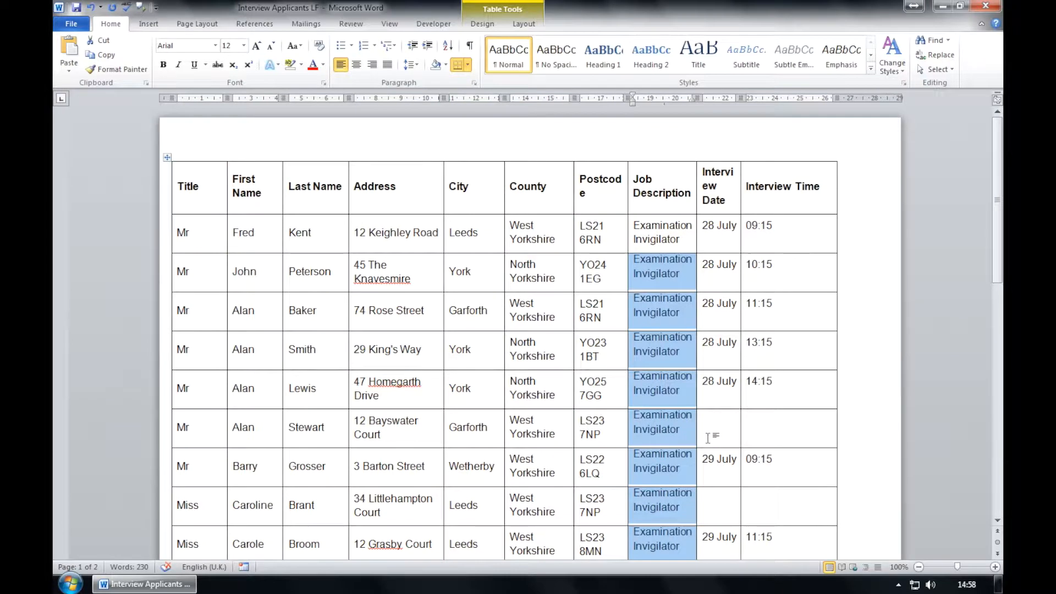
click(662, 271)
click(660, 248)
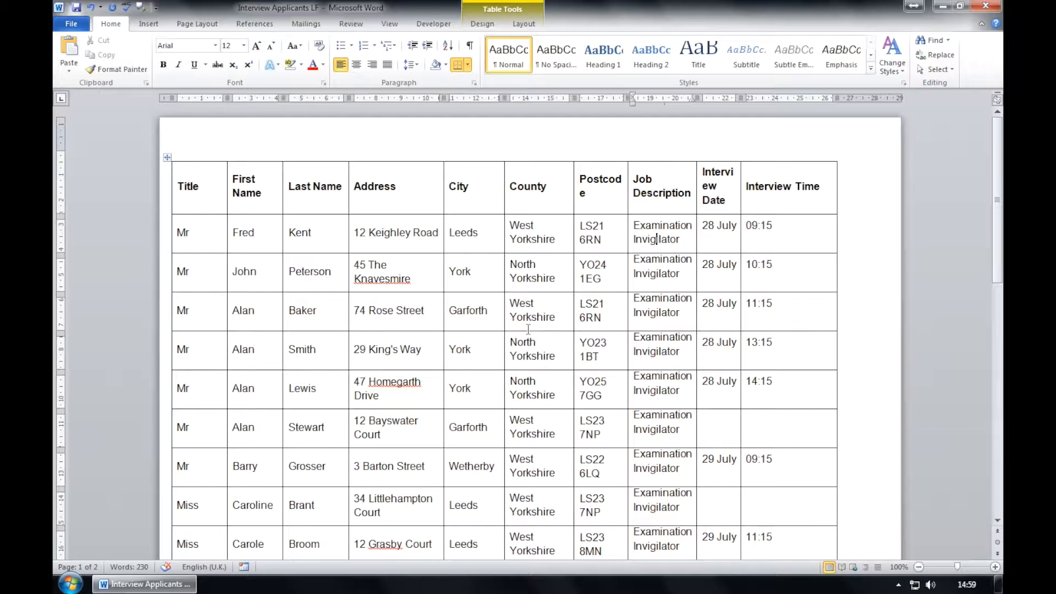
Change the Interview Date entries to UPPERCASE (e.g. 28 JULY), then select the whole table.
click(704, 220)
drag(709, 245, 738, 384)
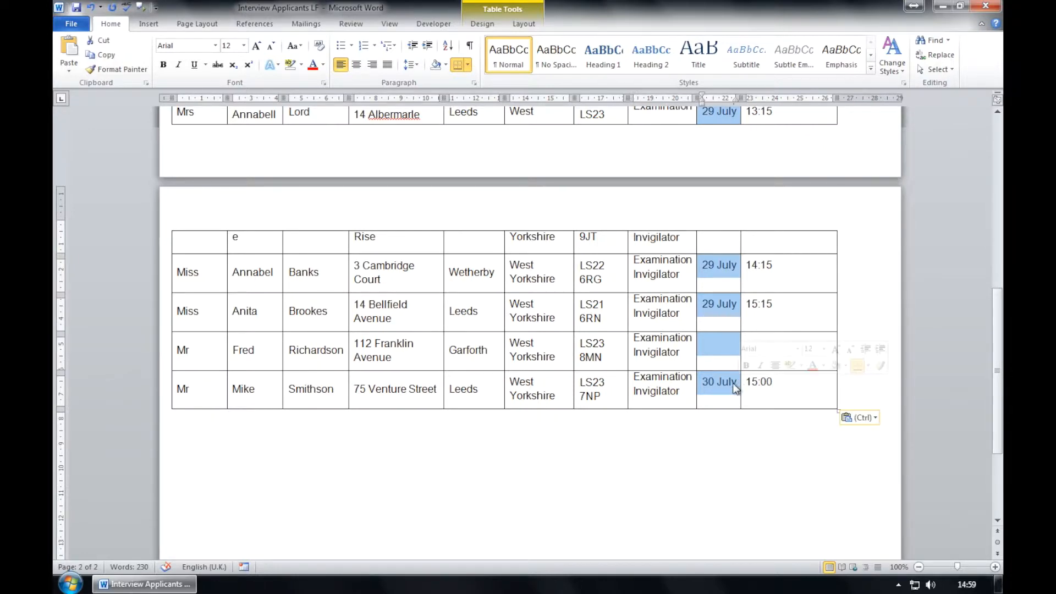
scroll(731, 382, up, 15)
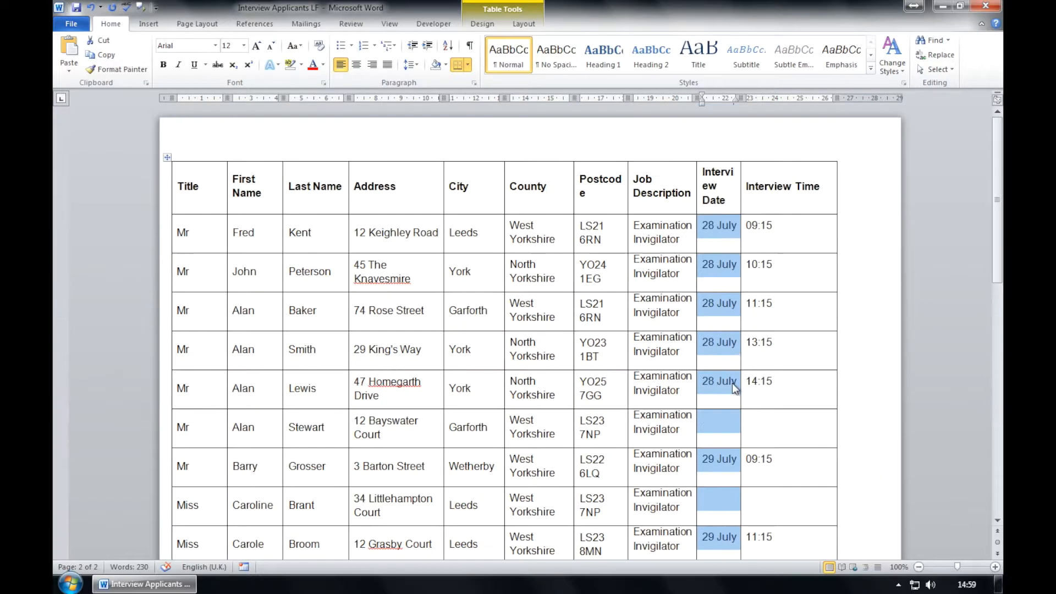
click(302, 50)
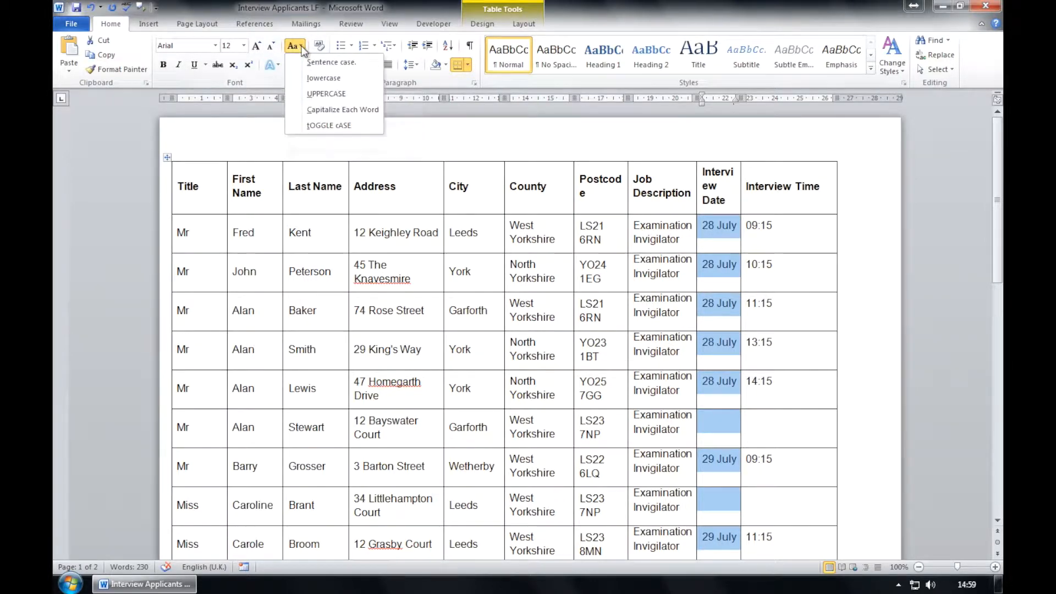
click(312, 93)
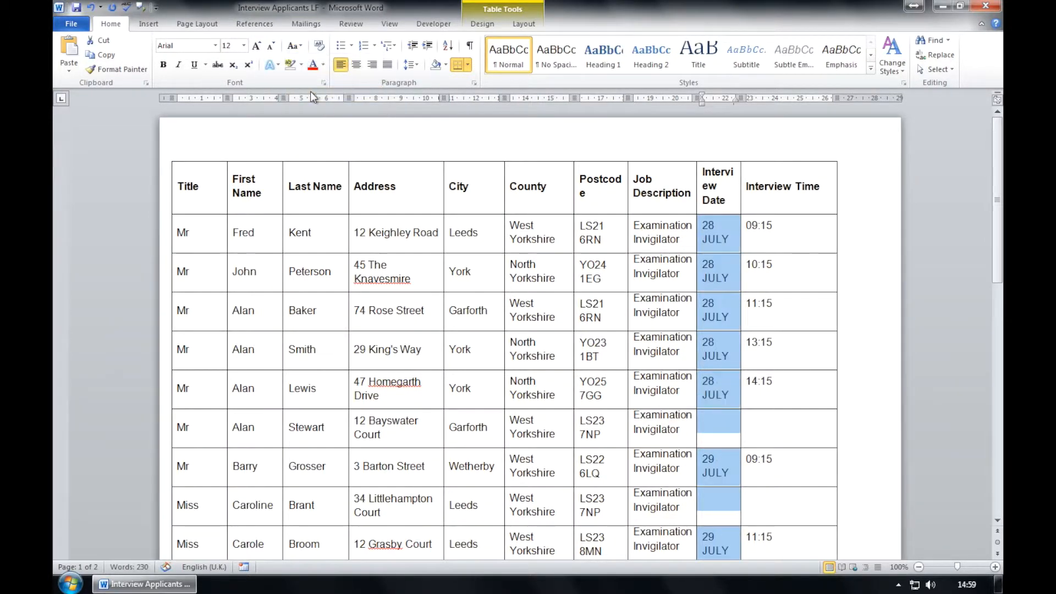
click(714, 247)
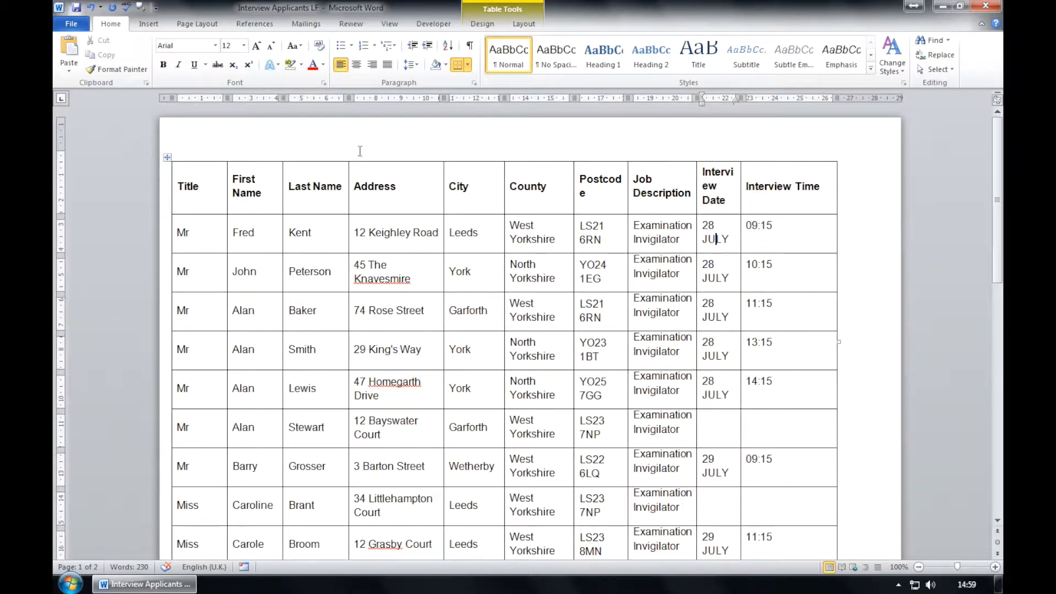
click(168, 158)
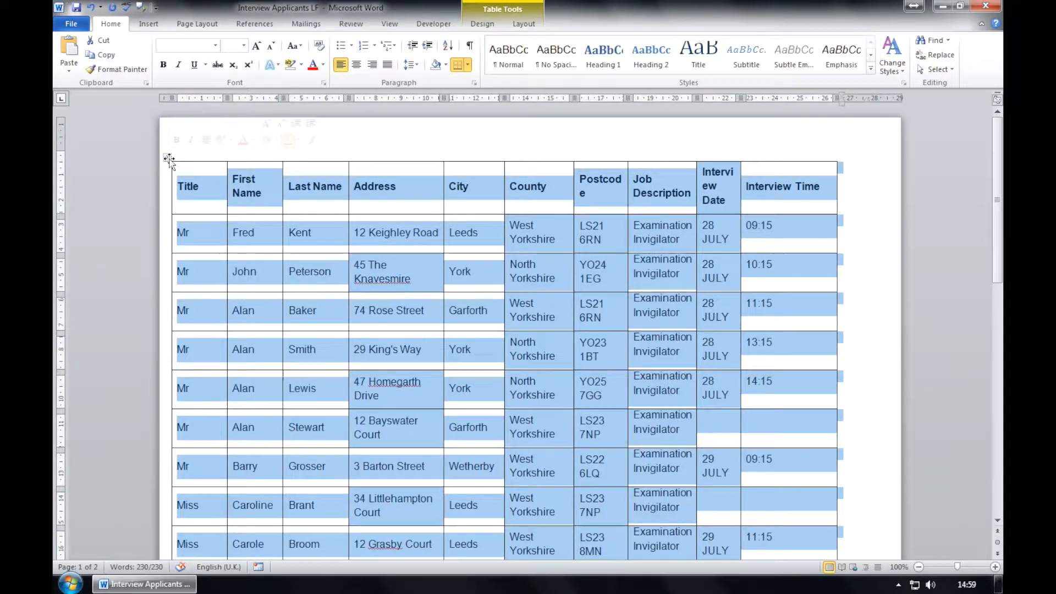
AutoFit the columns to their contents and set the Interview Date column width to 2.75 cm.
double_click(740, 229)
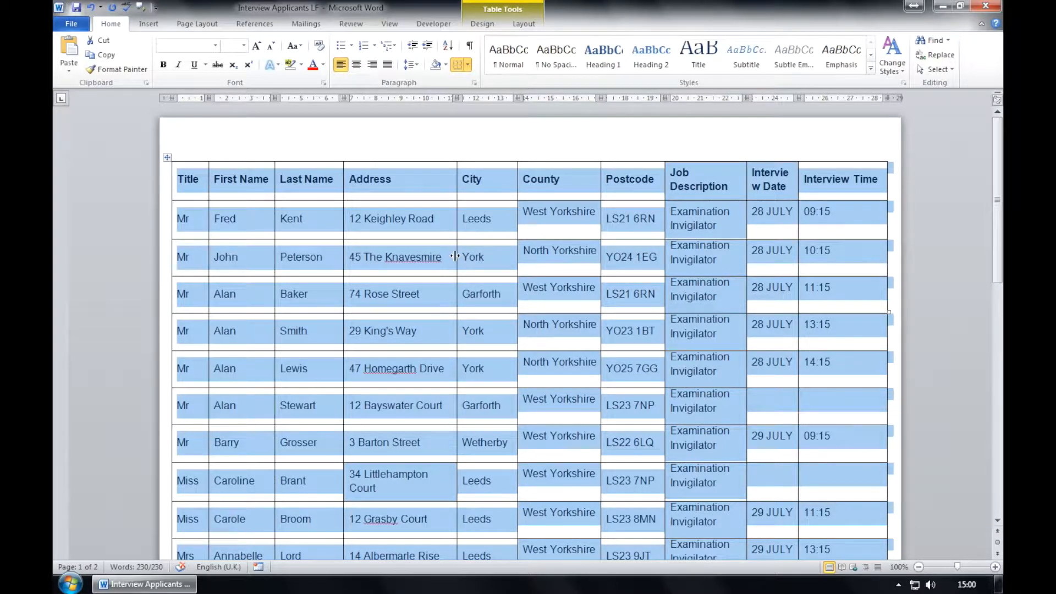
drag(776, 173, 770, 234)
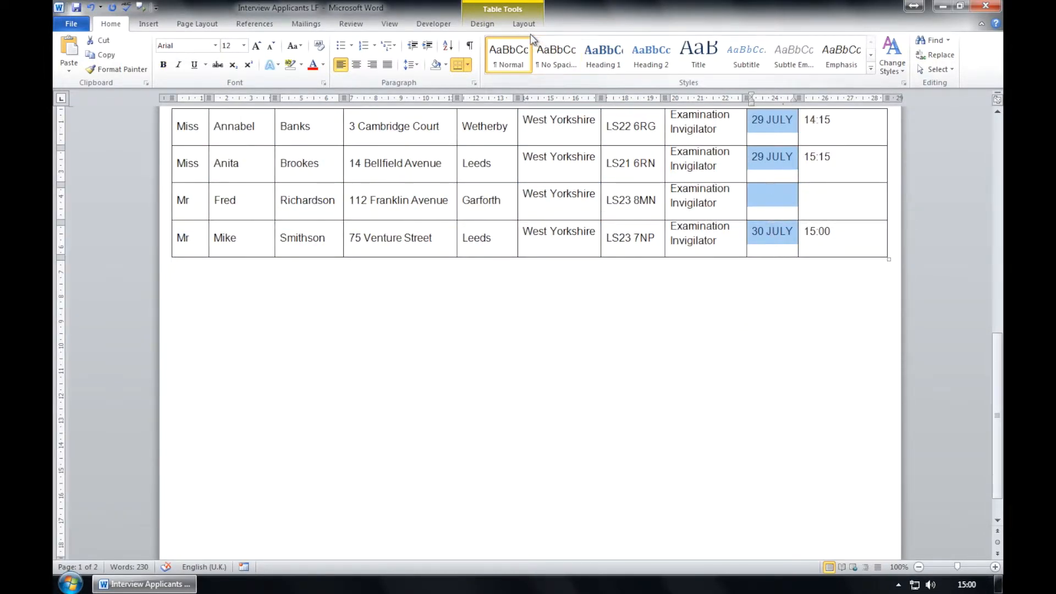
click(491, 27)
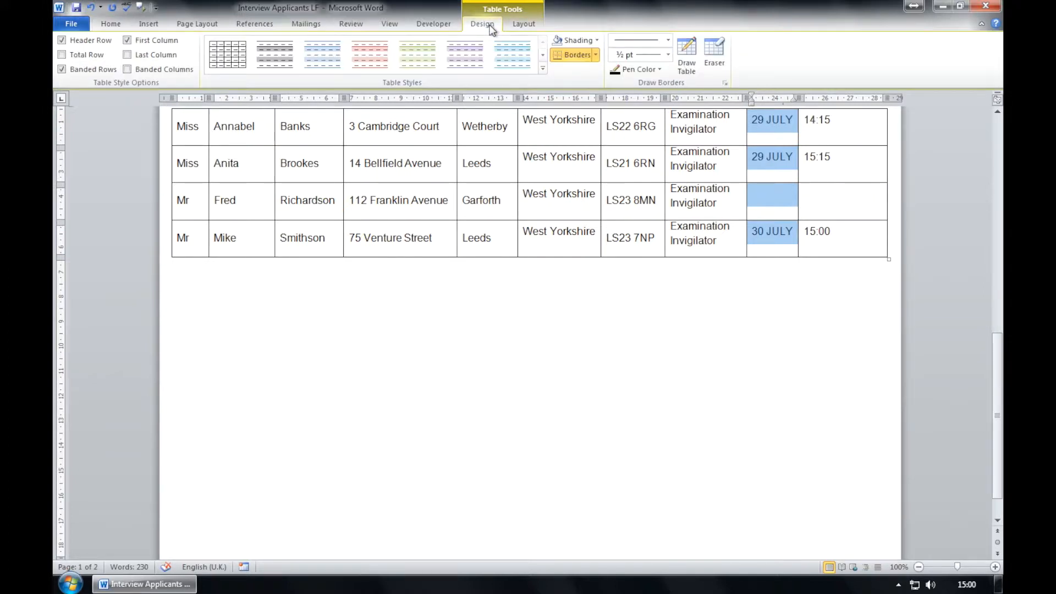
click(523, 25)
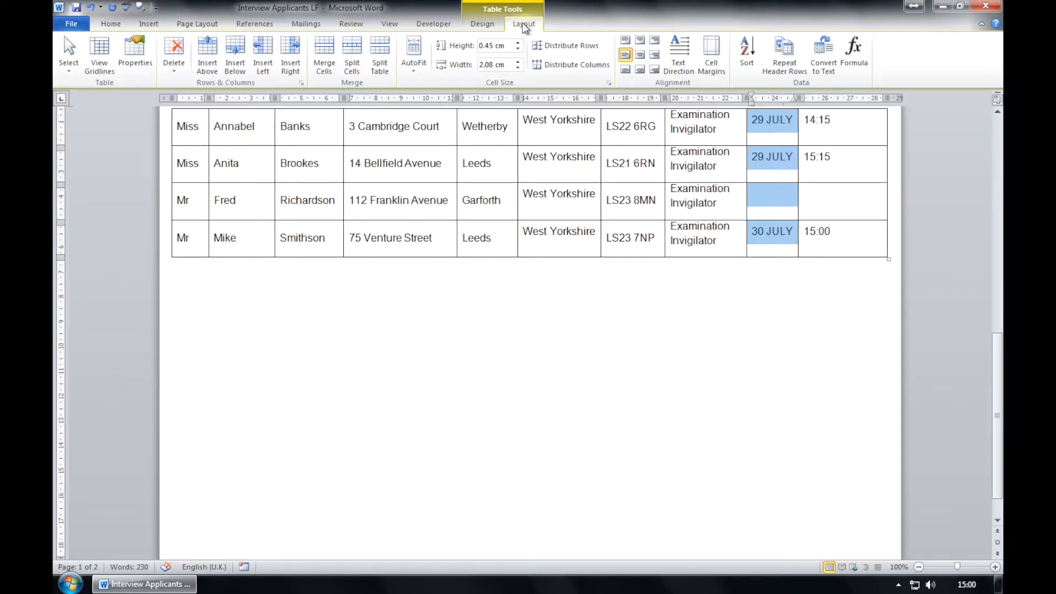
click(498, 65)
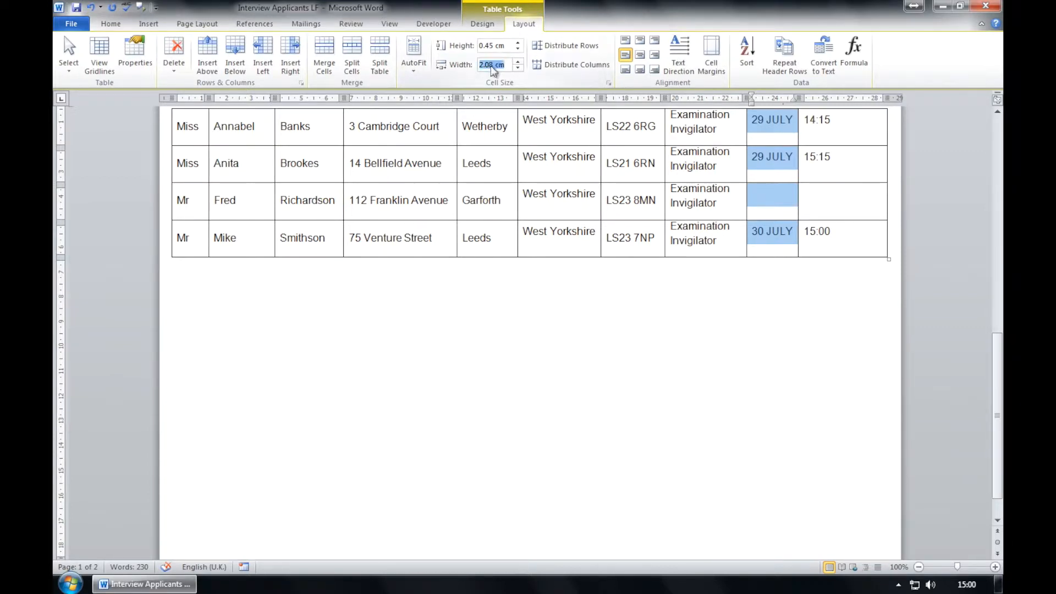
click(494, 65)
key(BackSpace)
text(75)
key(Return)
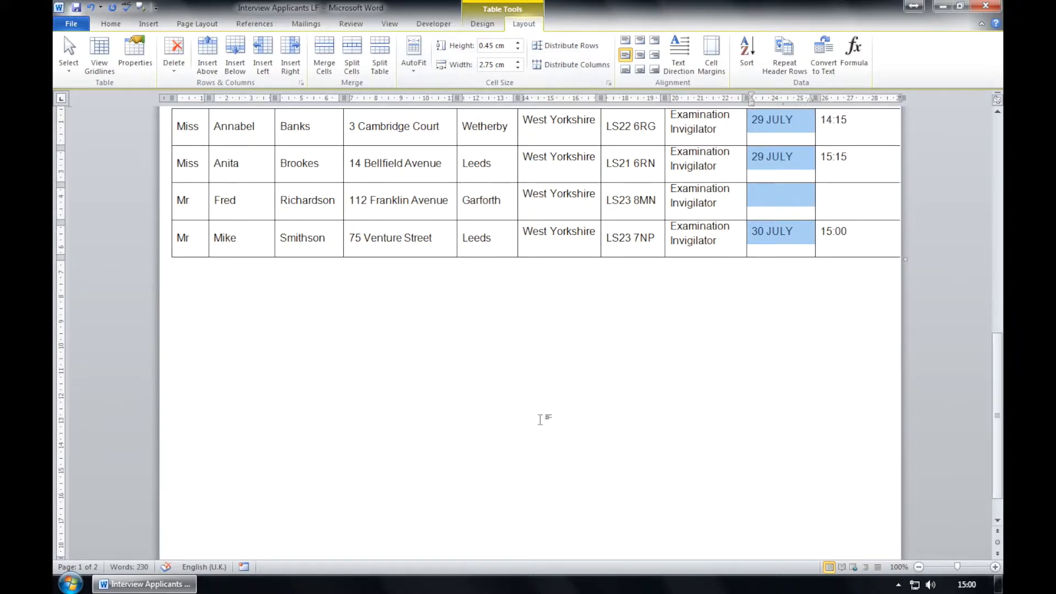
scroll(721, 207, up, 10)
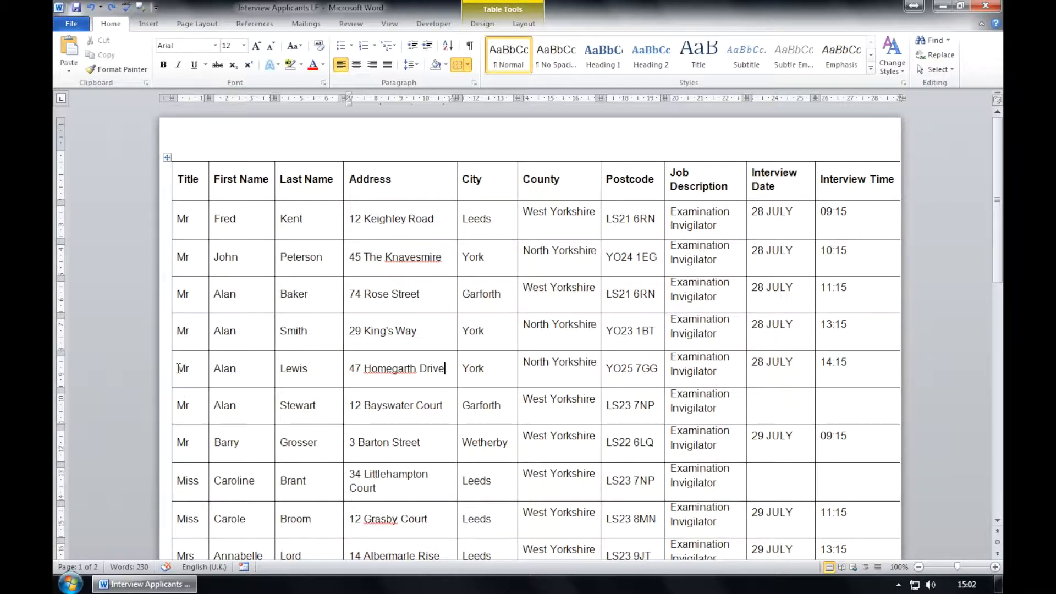
drag(178, 368, 441, 372)
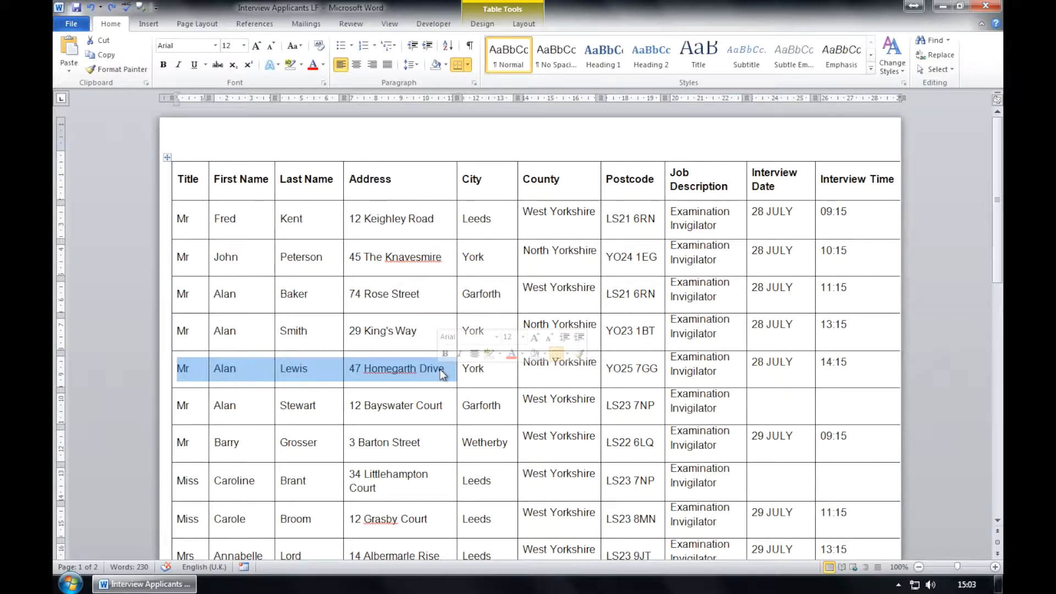
key(BackSpace)
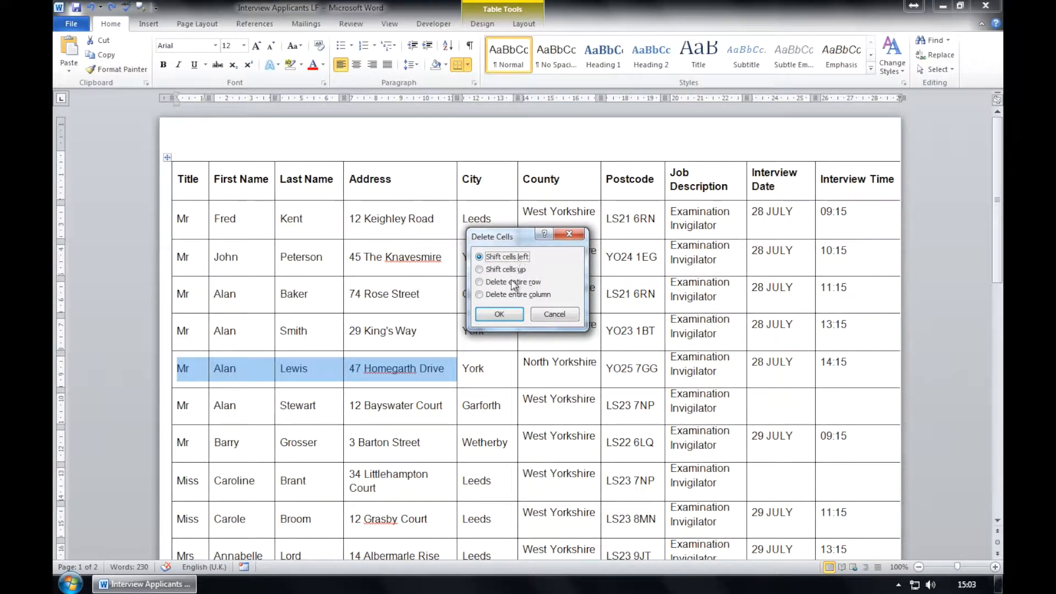
click(501, 314)
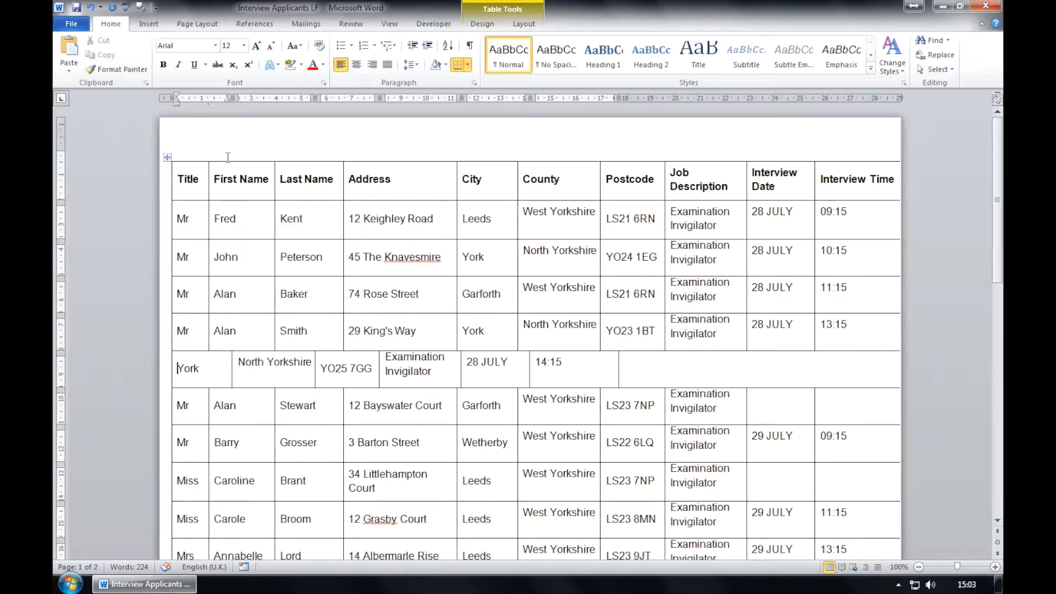
click(91, 8)
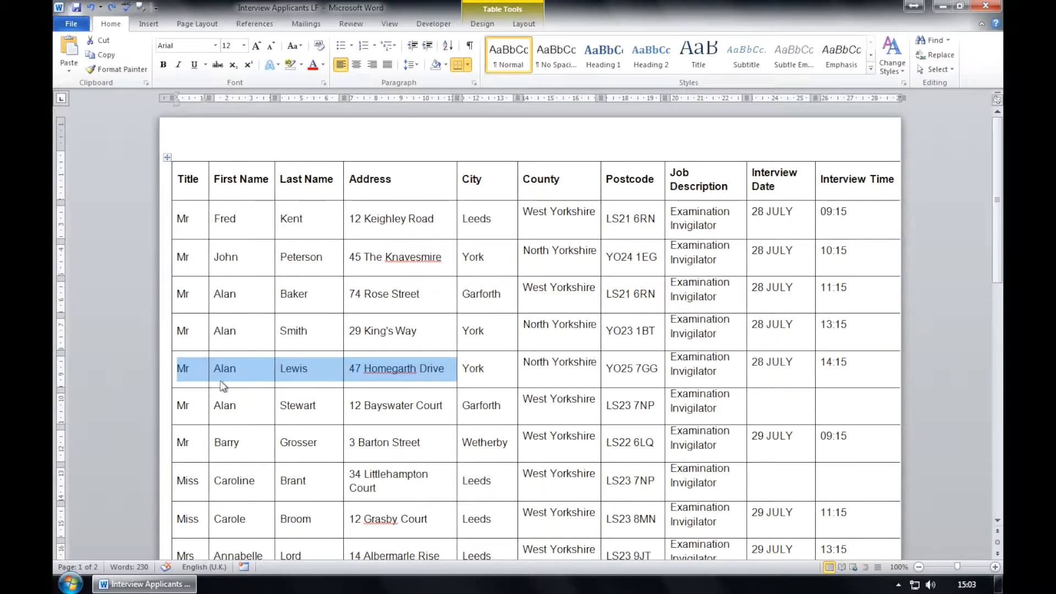
click(104, 40)
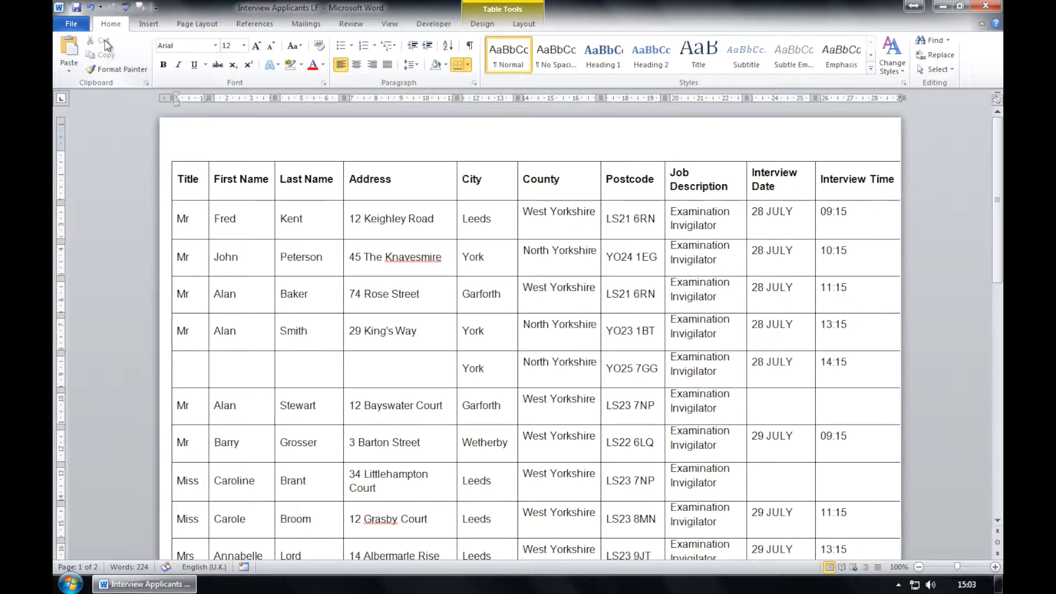
click(90, 7)
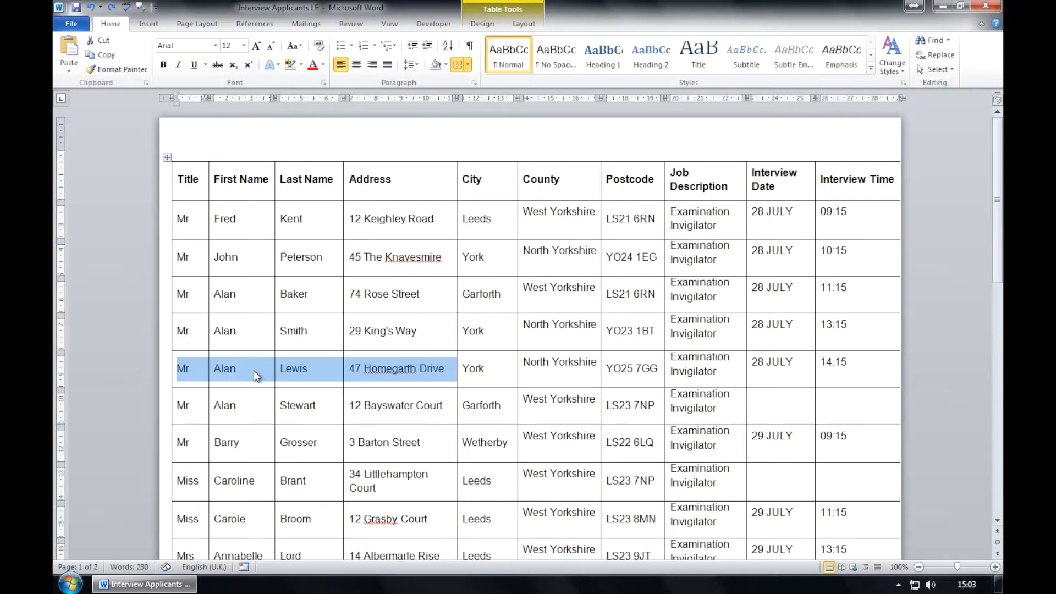
Clear the existing title, first name, last name and address from the target row.
right_click(253, 371)
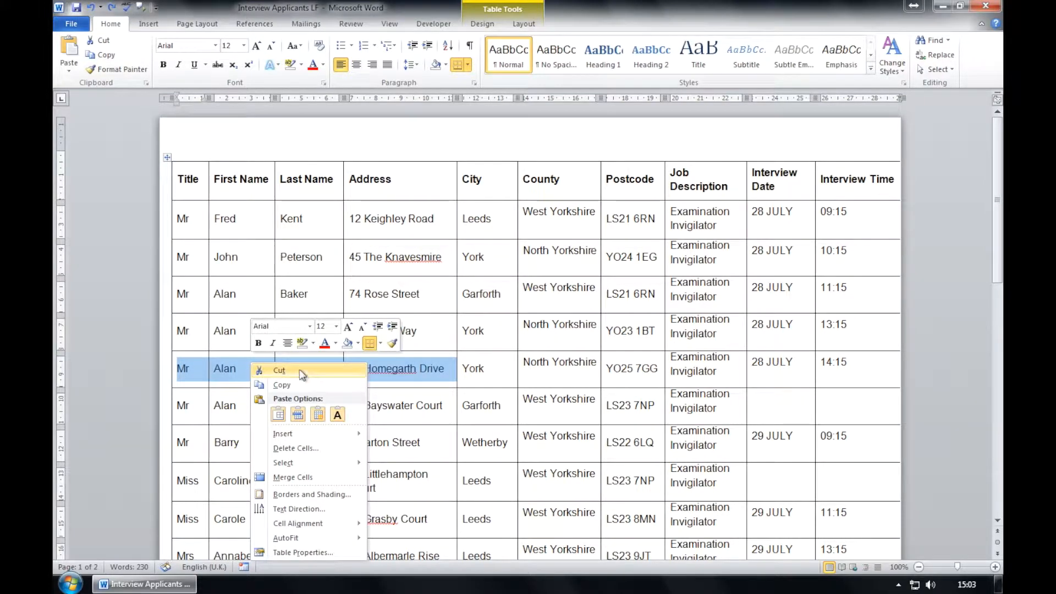
key(Escape)
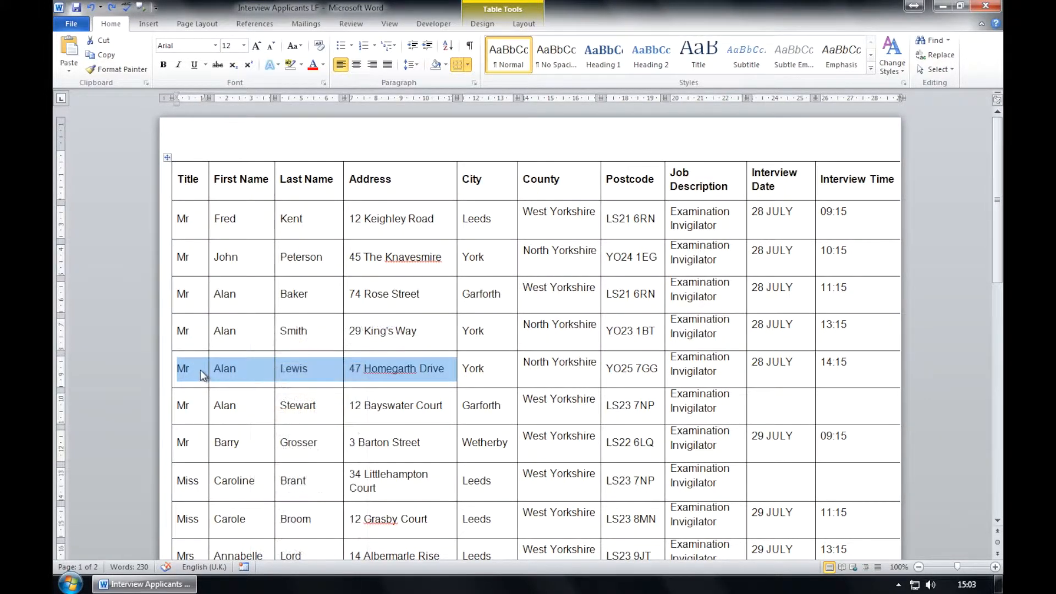
click(199, 372)
drag(190, 371, 179, 368)
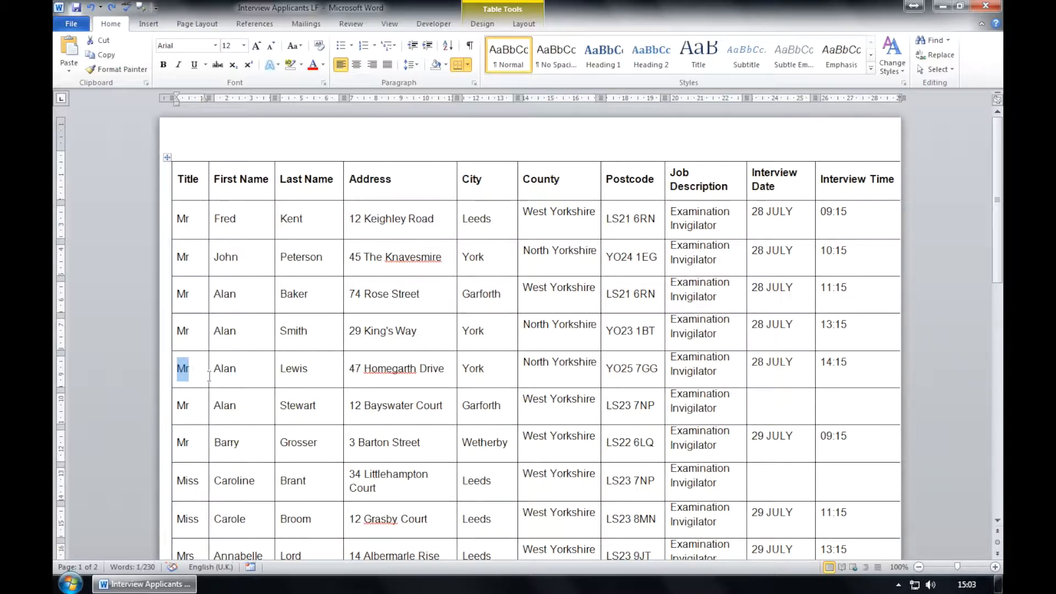
key(Delete)
click(263, 369)
key(shift+Left)
key(shift+Left)
key(shift+Left)
key(shift+Left)
key(Delete)
click(318, 375)
key(shift+Left)
key(shift+Left)
key(shift+Left)
key(shift+Left)
key(shift+Left)
key(Delete)
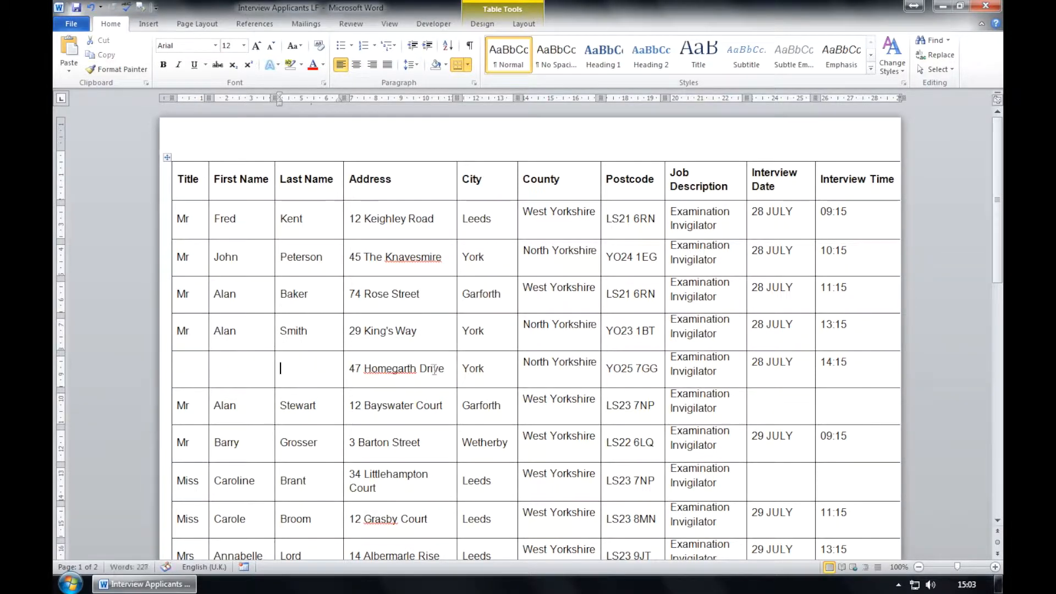
drag(446, 369, 350, 368)
key(Delete)
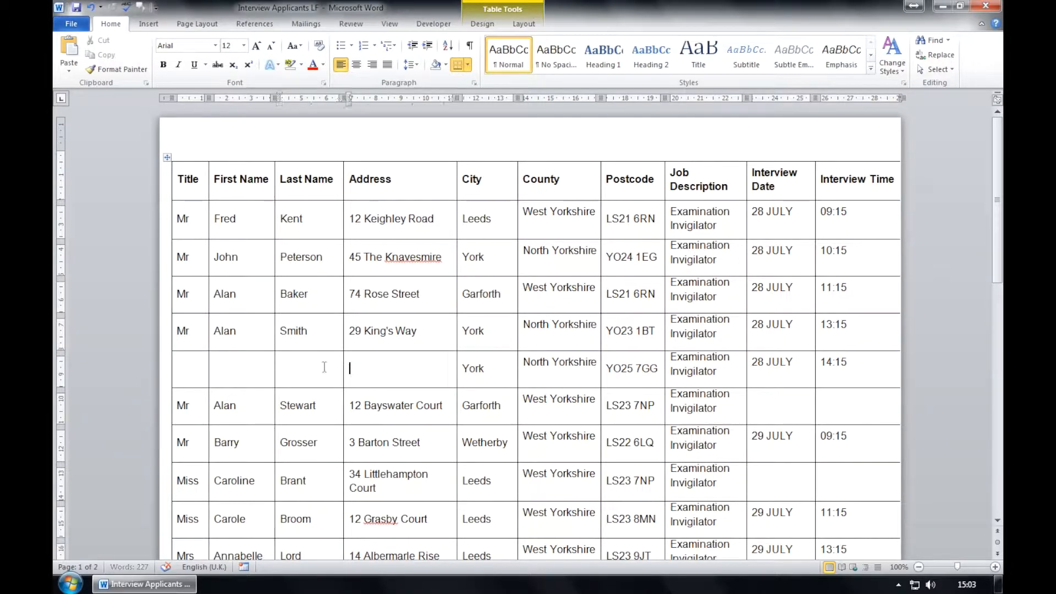
Enter Dr, the applicant's first name, surname and street address, then select the undated Garforth row.
click(203, 372)
text(Dr)
key(Tab)
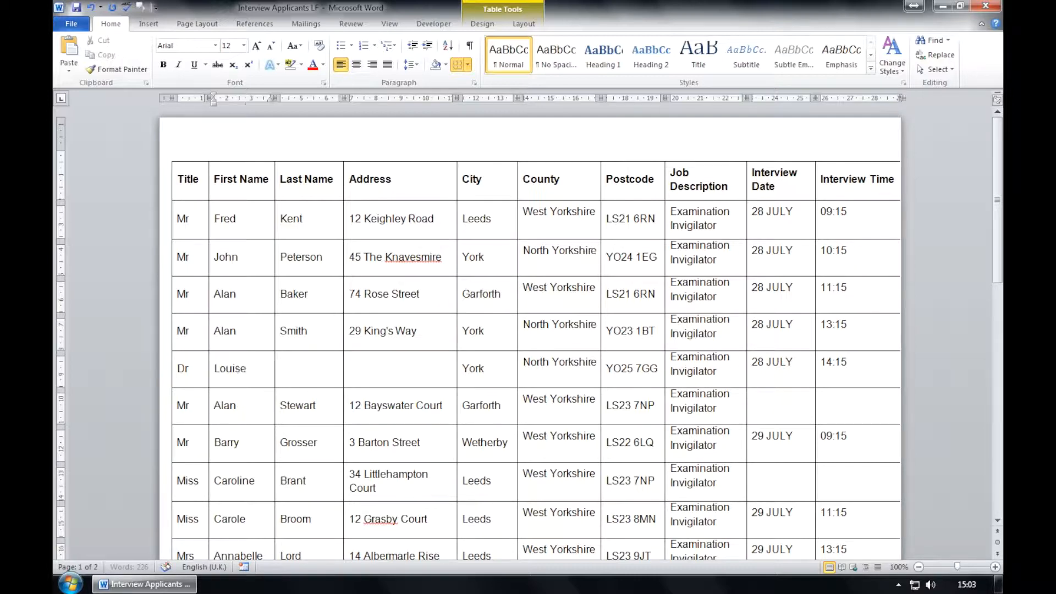
key(Tab)
key(Down)
key(Up)
key(Tab)
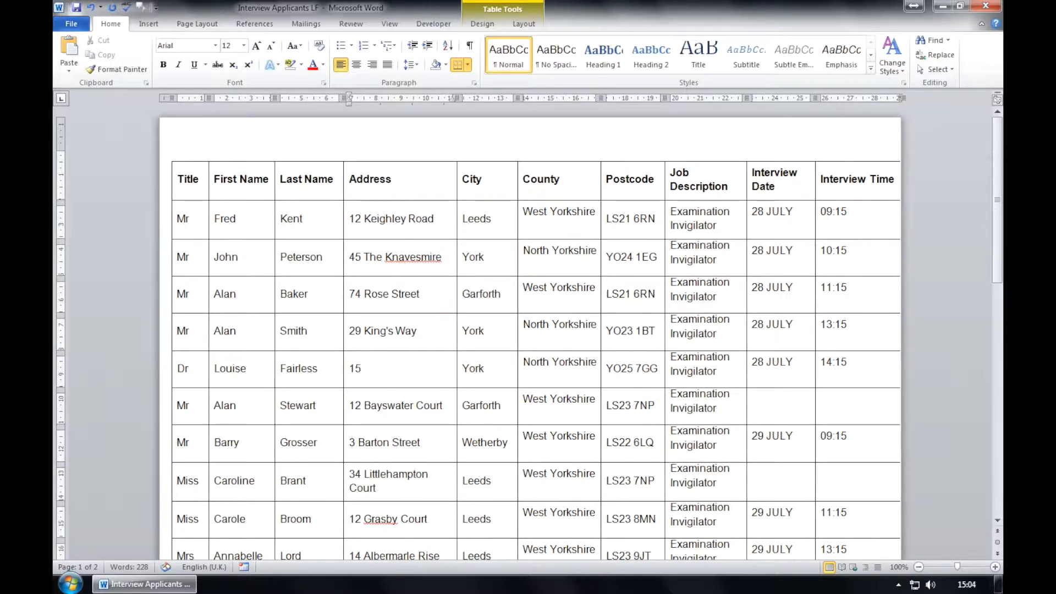
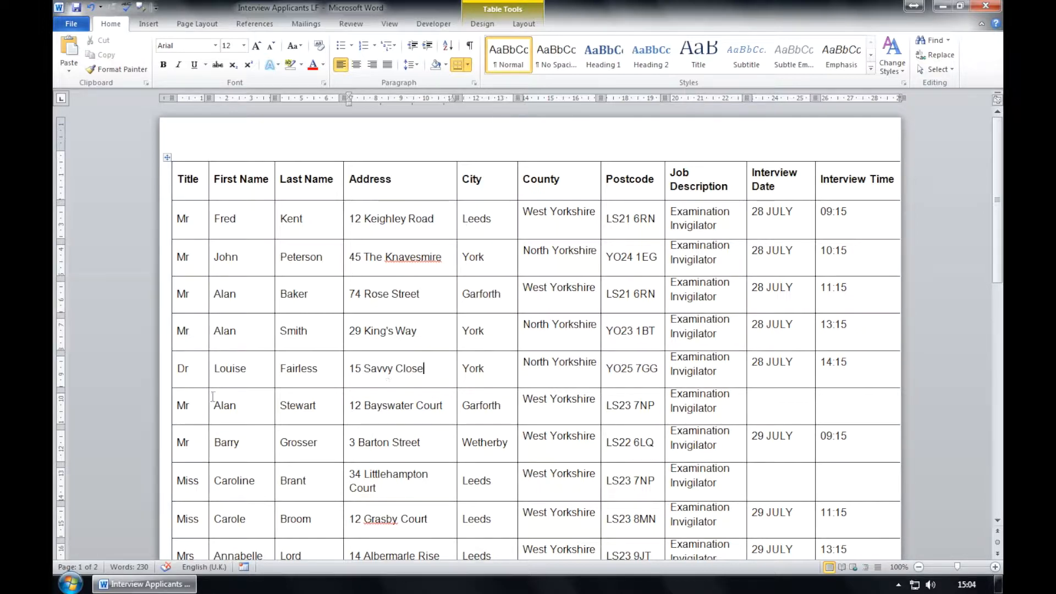
drag(179, 405, 868, 414)
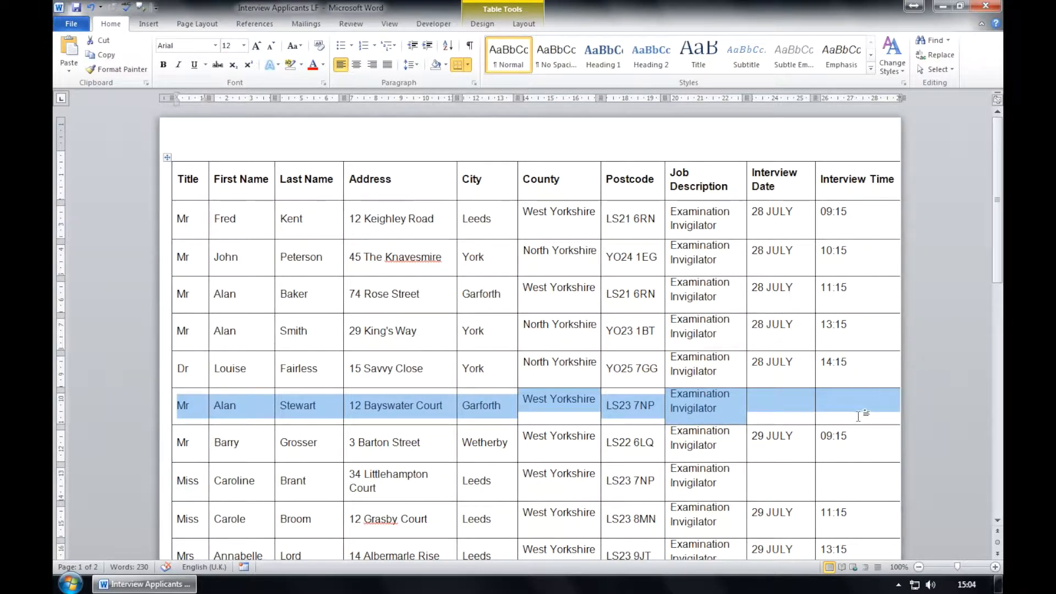
Delete the Garforth, Leeds and page-2 rows that have no interview date or time.
click(524, 23)
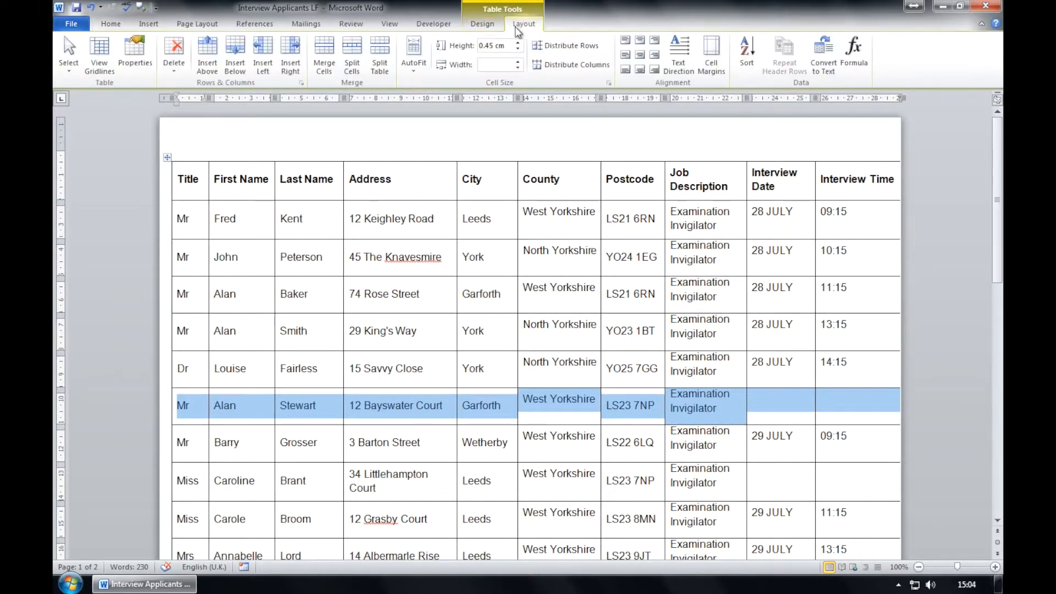
click(174, 55)
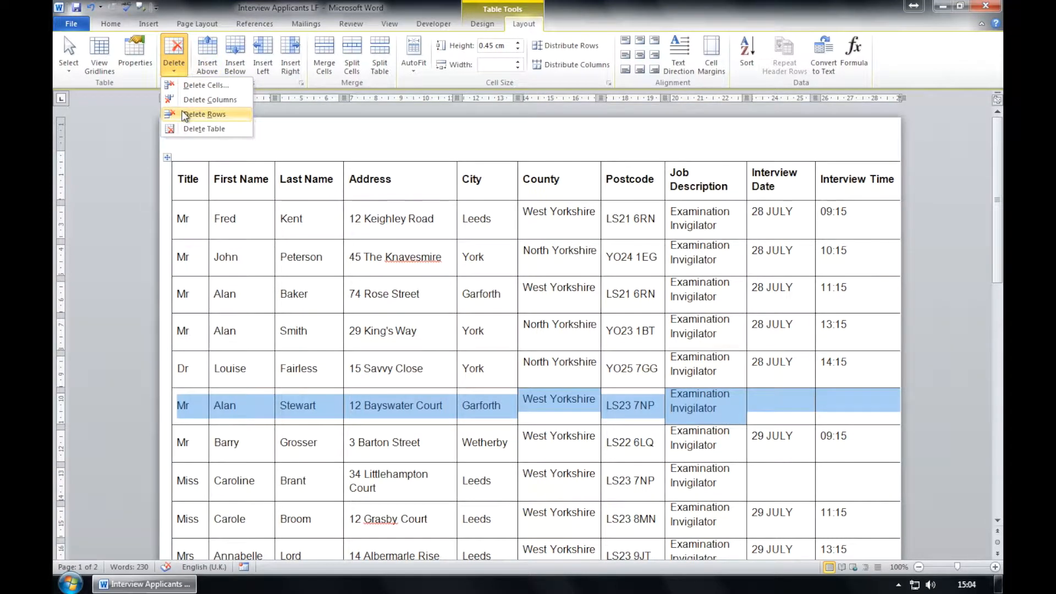
click(203, 114)
scroll(206, 387, down, 1)
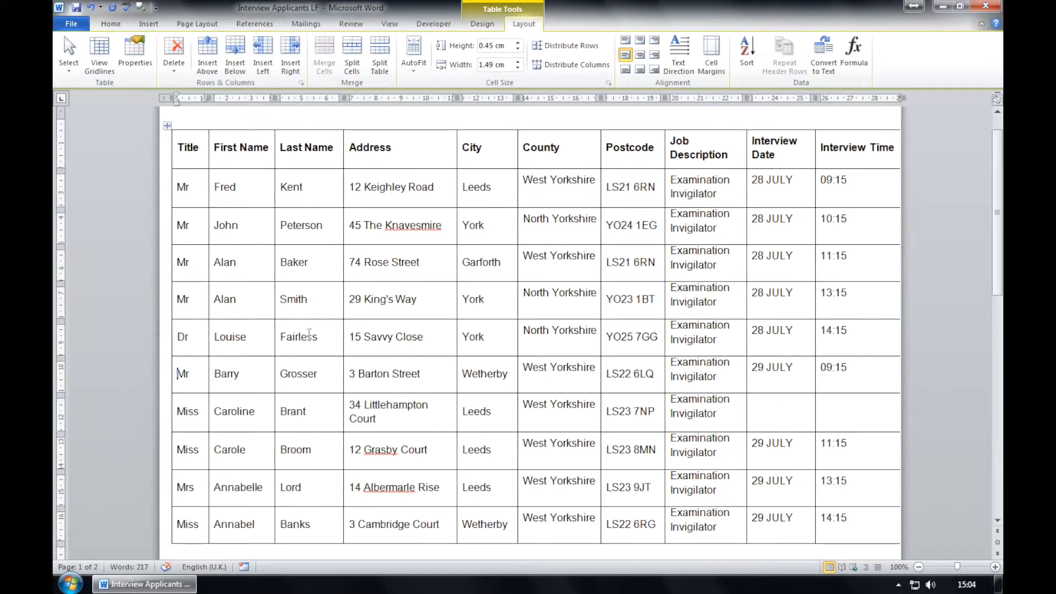
drag(177, 410, 844, 419)
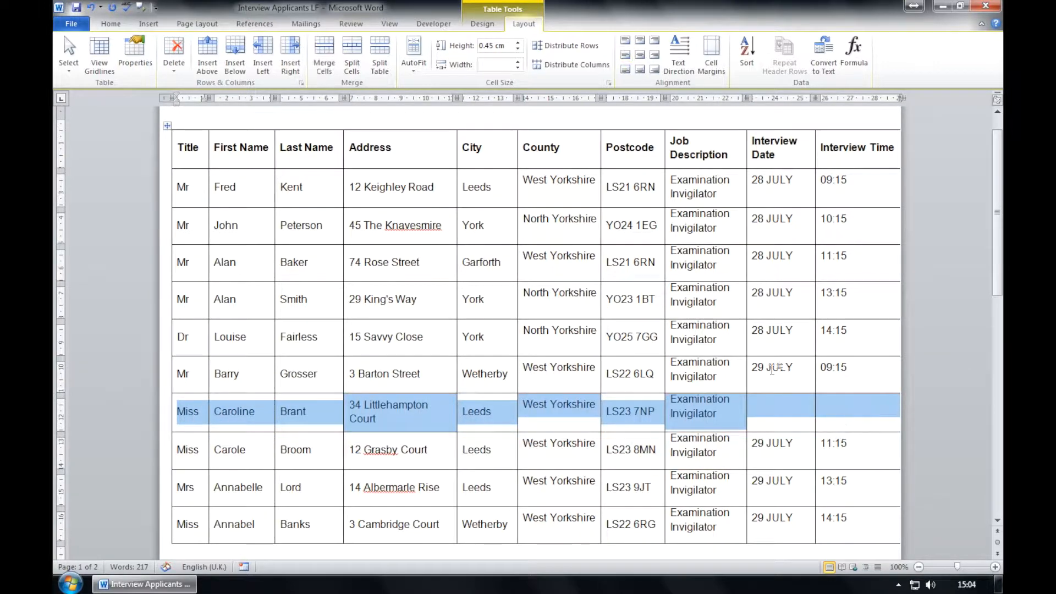
click(175, 53)
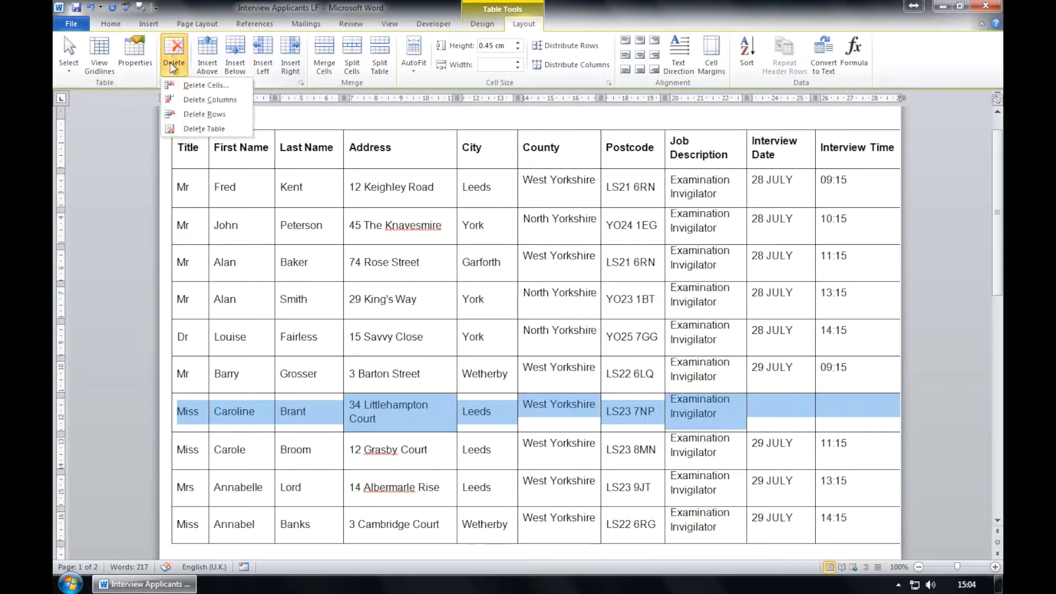
click(192, 114)
scroll(259, 172, down, 10)
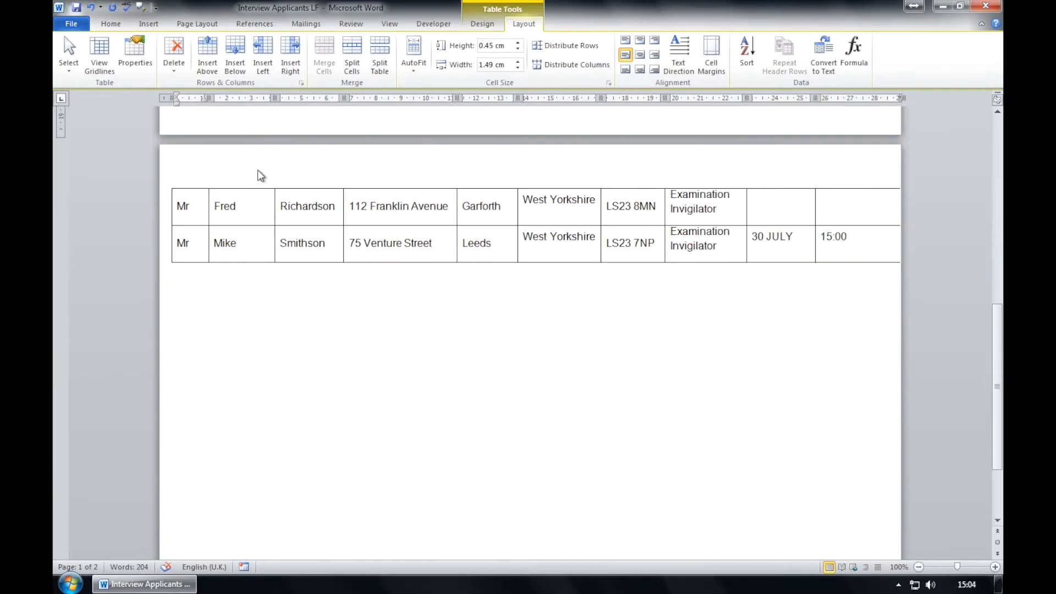
drag(184, 202, 870, 215)
click(174, 50)
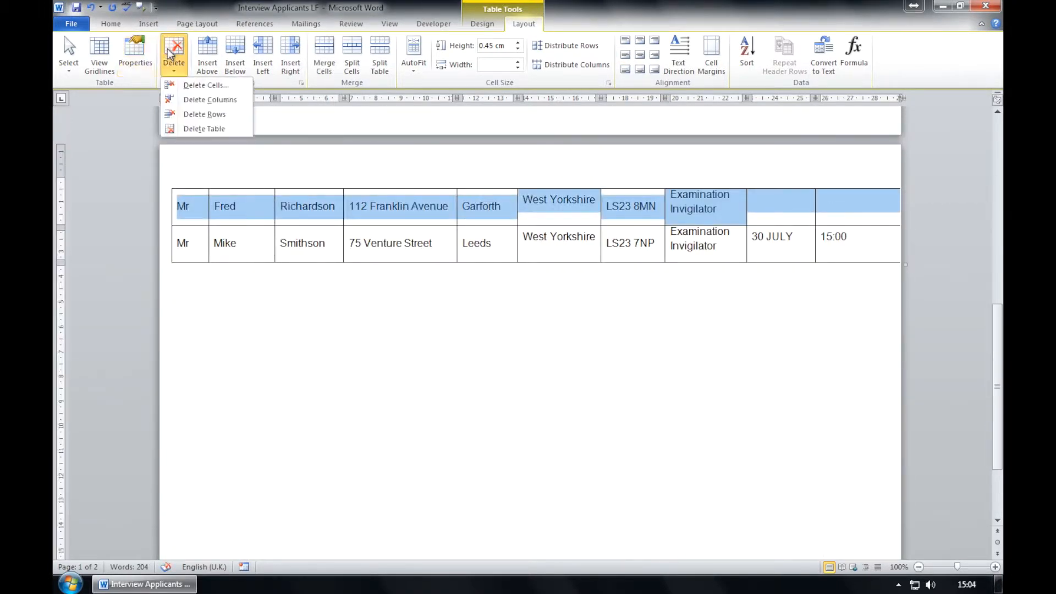
click(197, 112)
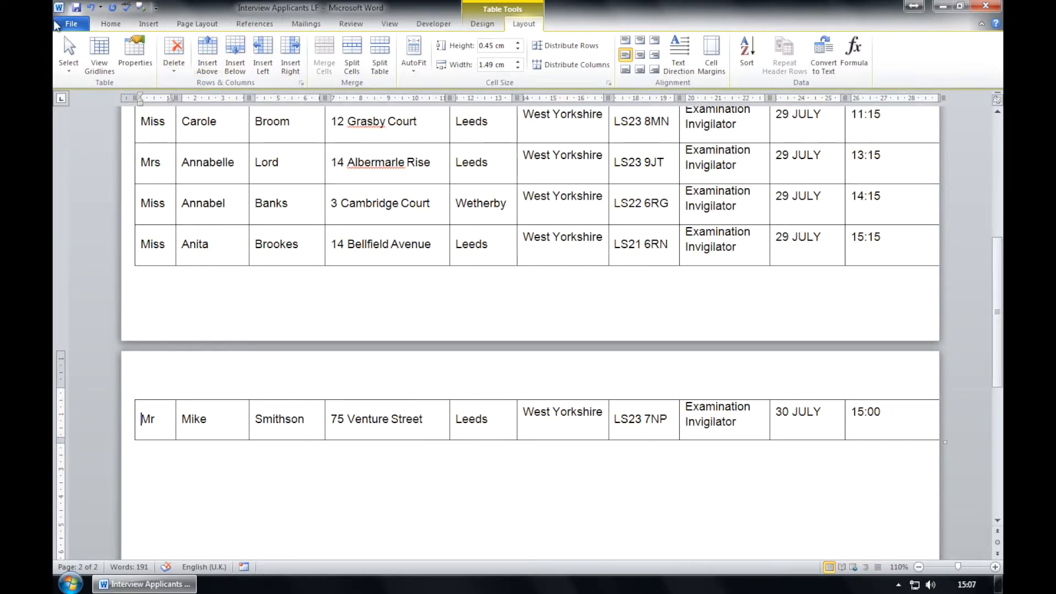
Save the Interview Applicants LF document from the File menu, then exit Word 2010.
click(57, 25)
click(77, 40)
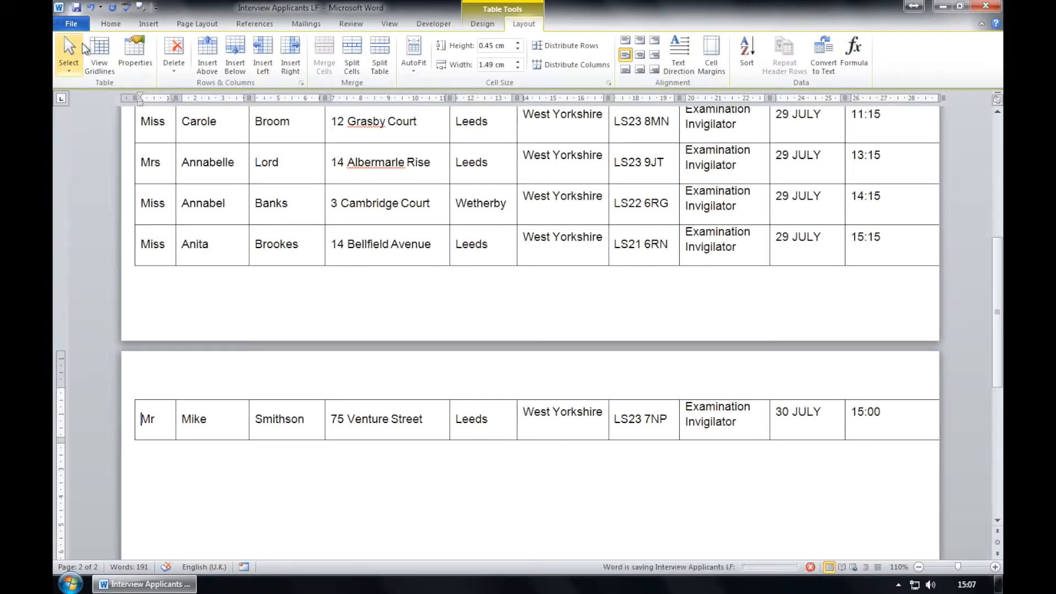
click(71, 23)
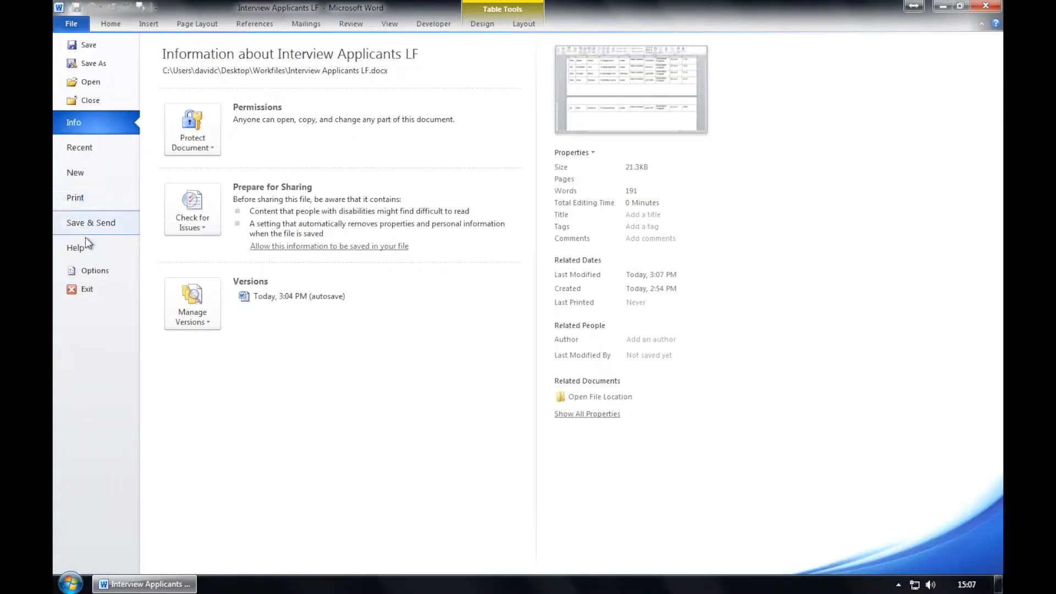
click(90, 289)
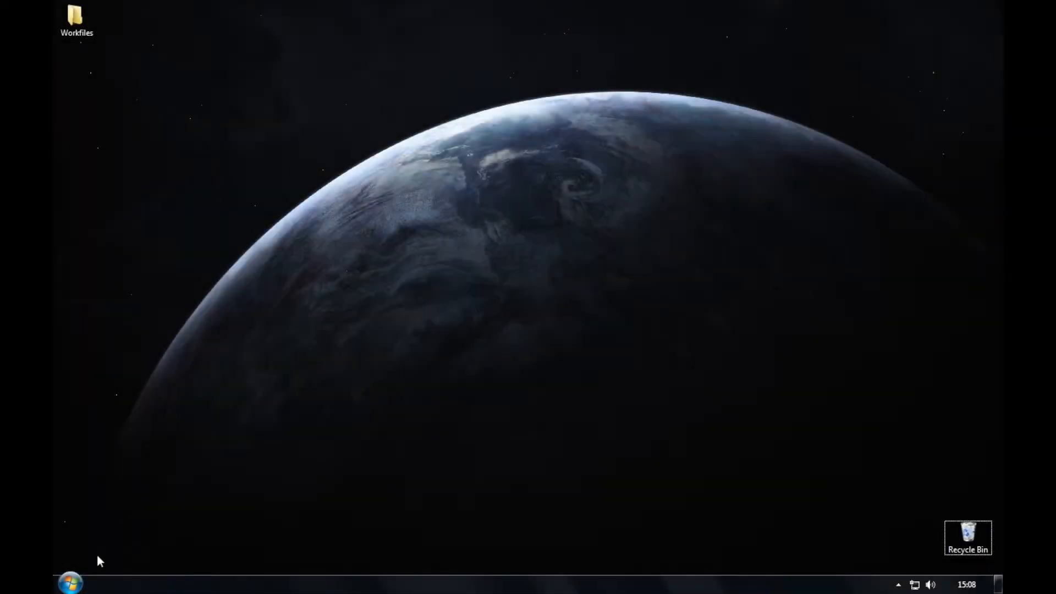
Launch Word 2010 and open Interview Letter from the Desktop's Workfiles folder.
click(80, 584)
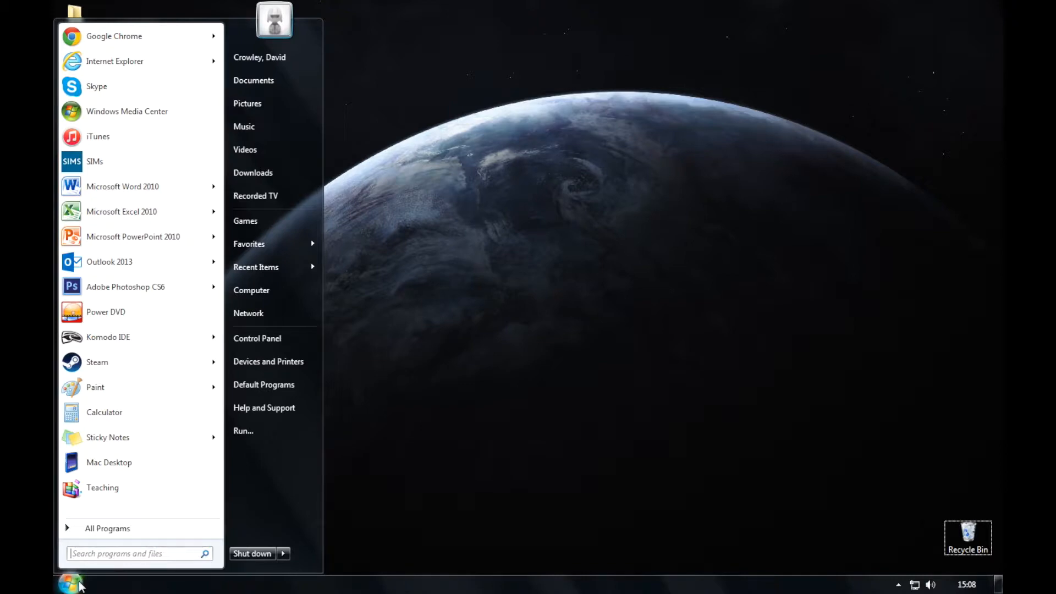
click(137, 187)
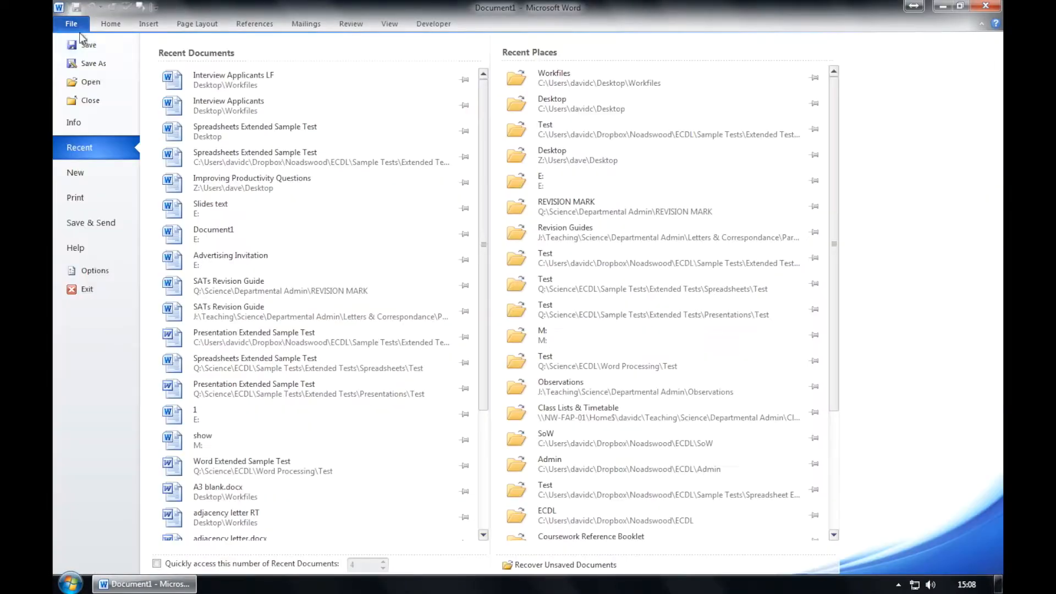
click(71, 24)
click(89, 82)
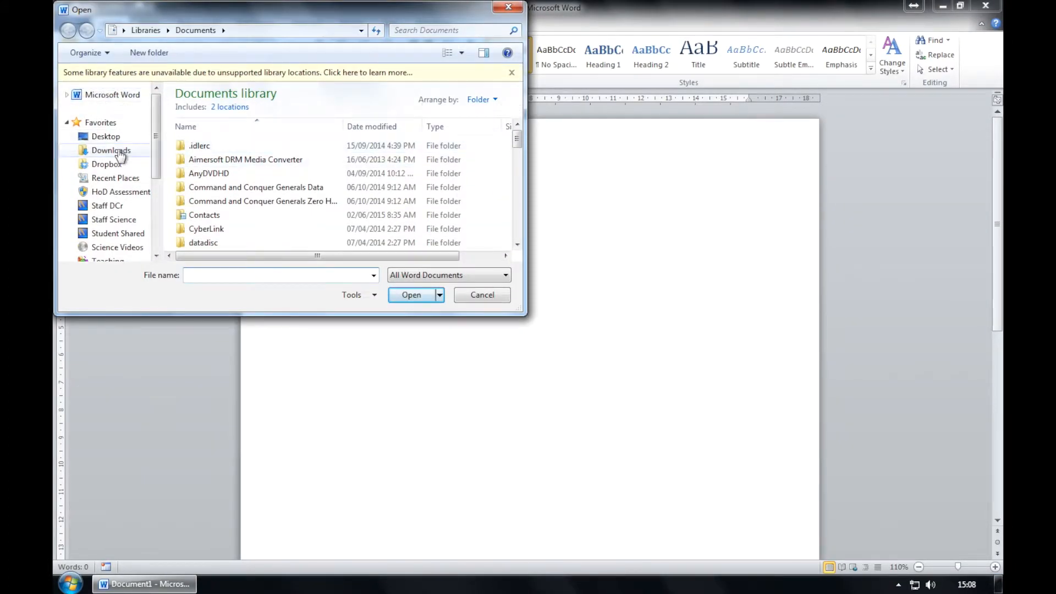
click(104, 136)
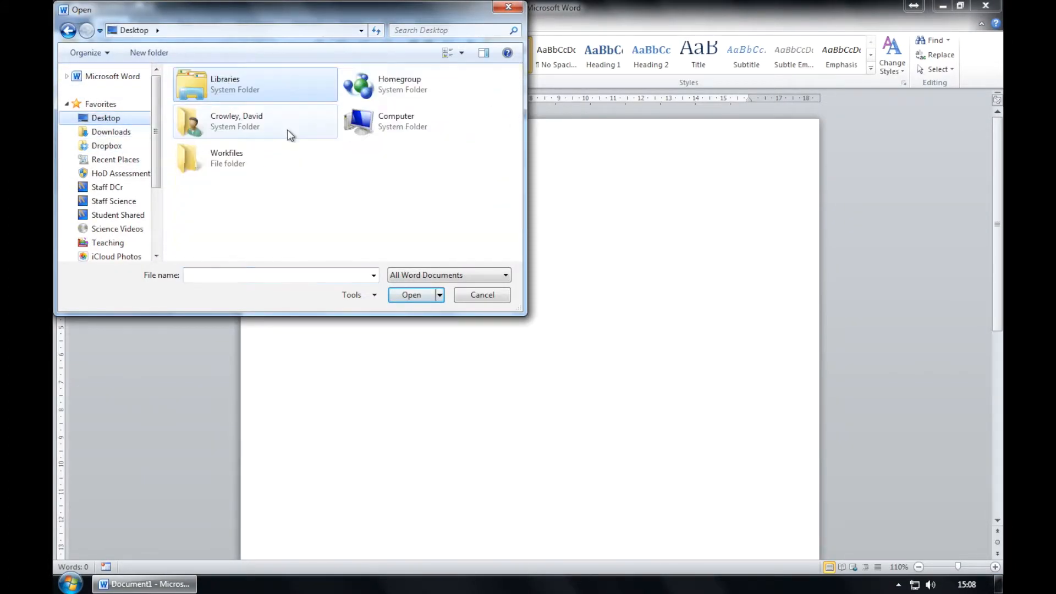
double_click(243, 160)
double_click(229, 135)
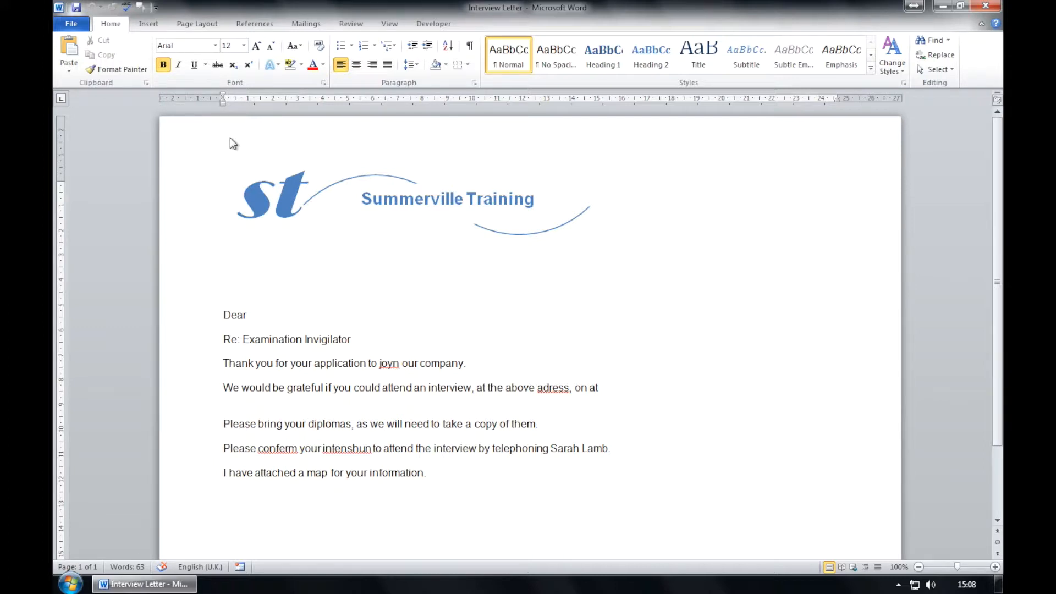
Save a copy of the letter as 'Applicants letter LF' in Workfiles.
click(72, 26)
click(86, 69)
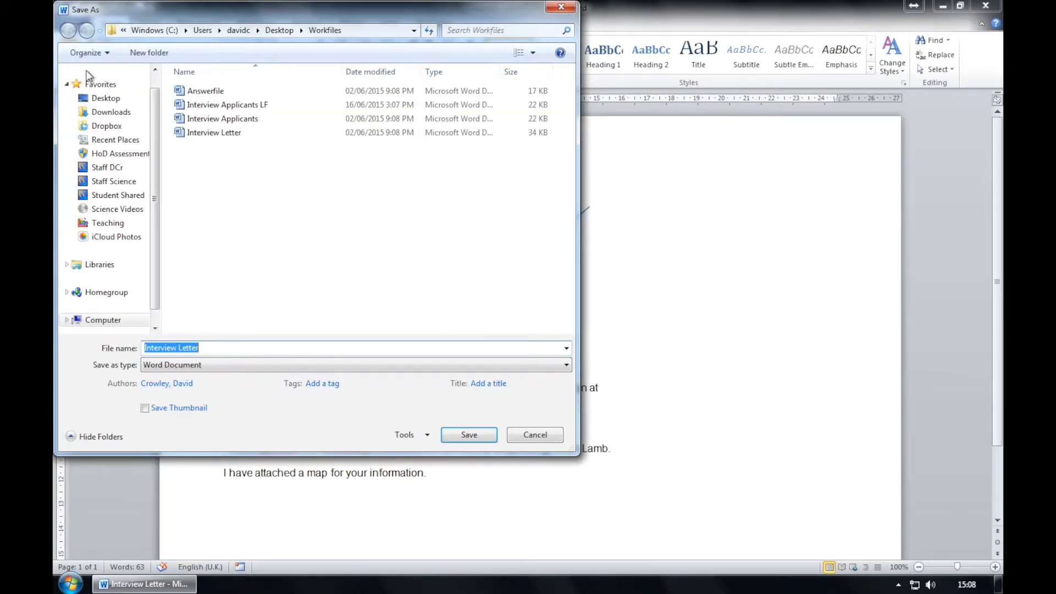
text(Appli)
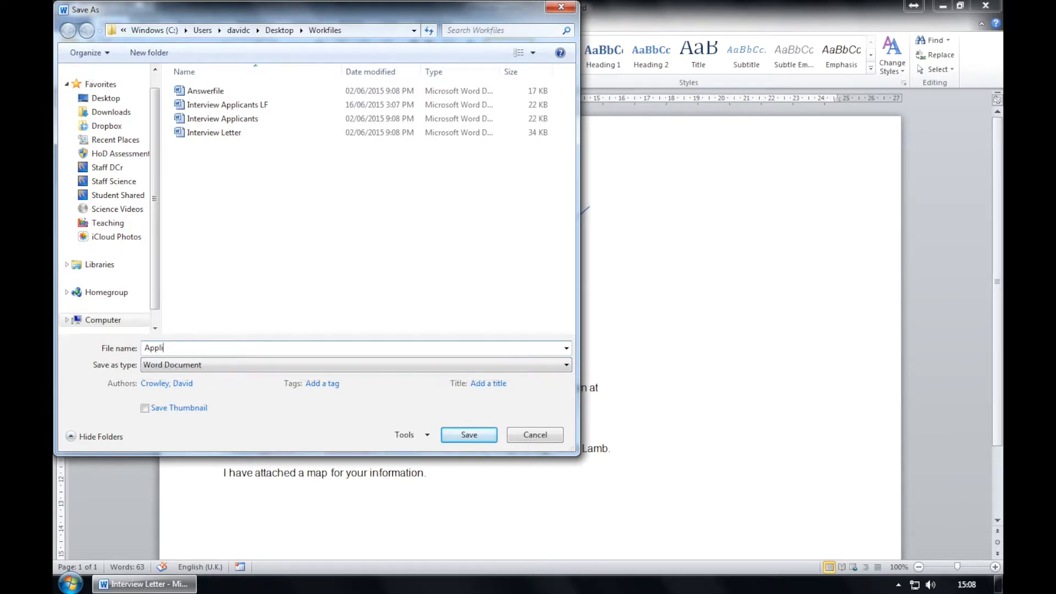
text(cants letter LF)
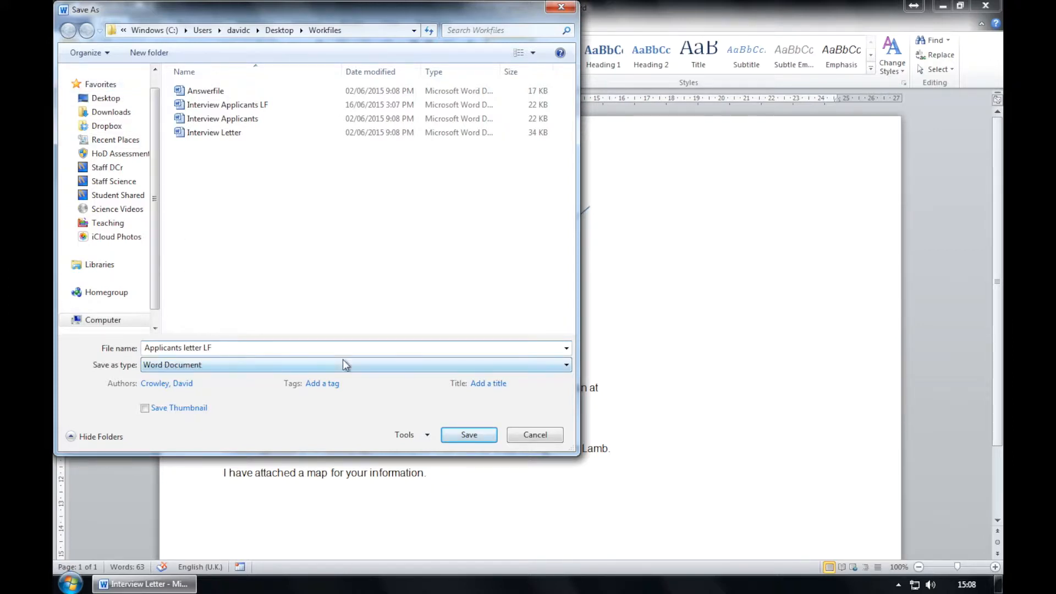
click(468, 435)
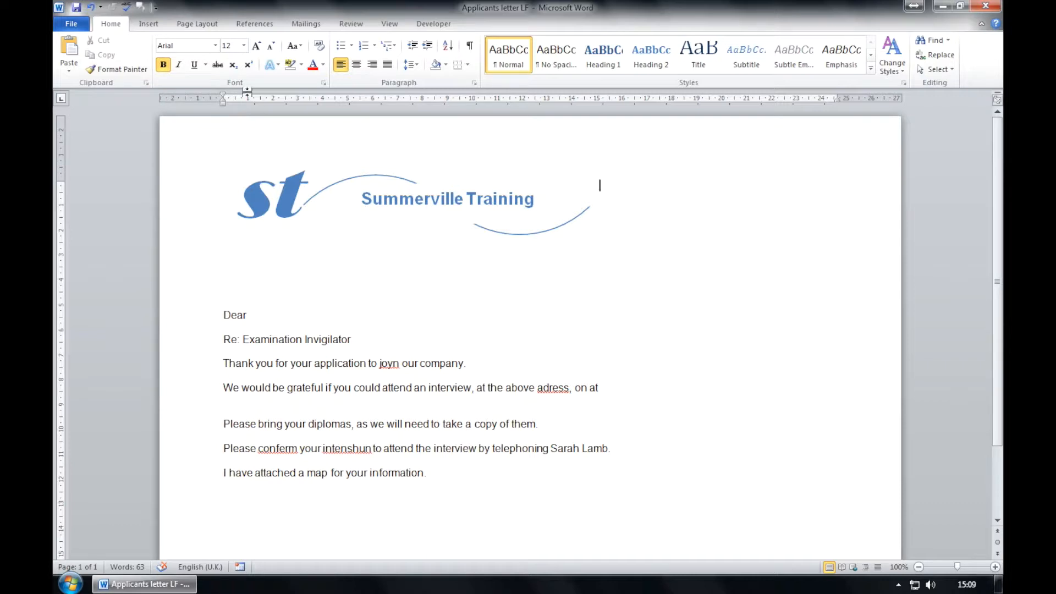
Switch the letter to portrait orientation and put the cursor on the line above Dear.
click(216, 24)
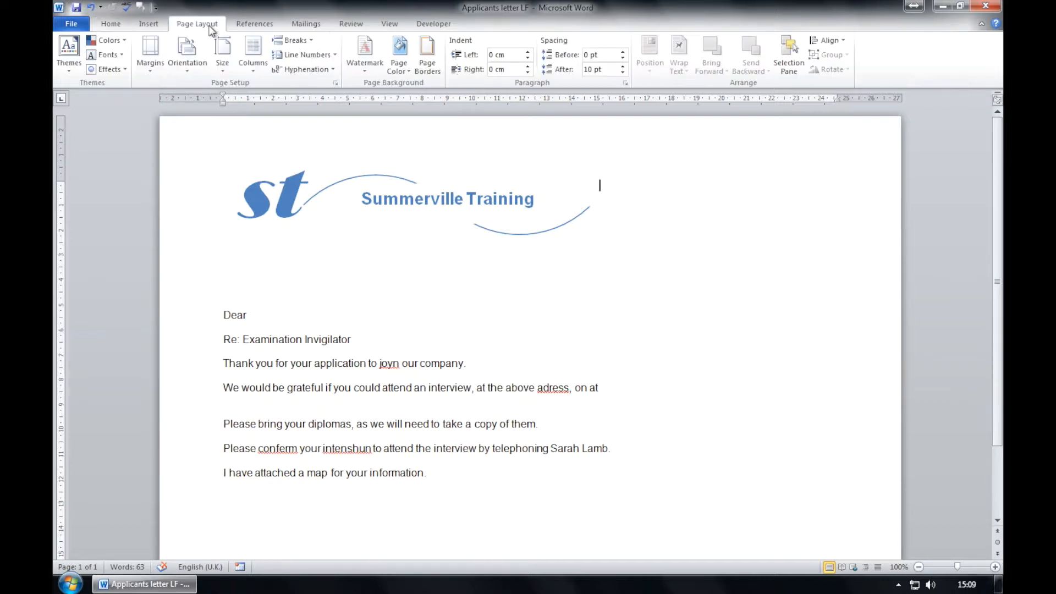
click(187, 55)
click(199, 94)
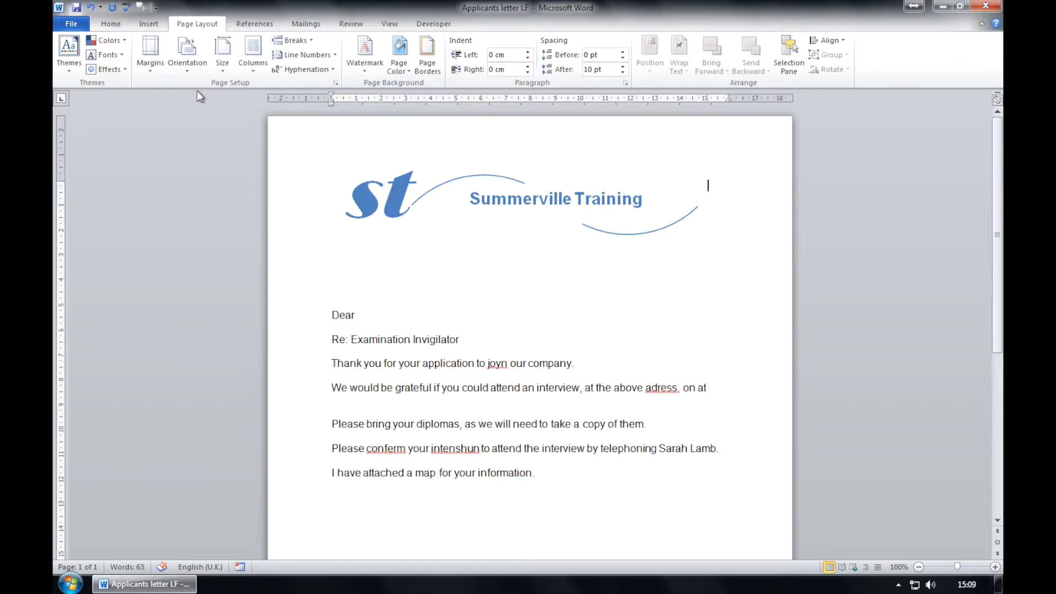
click(439, 283)
Centre the line below the logo and type the company's street address, postcode and phone number.
click(122, 25)
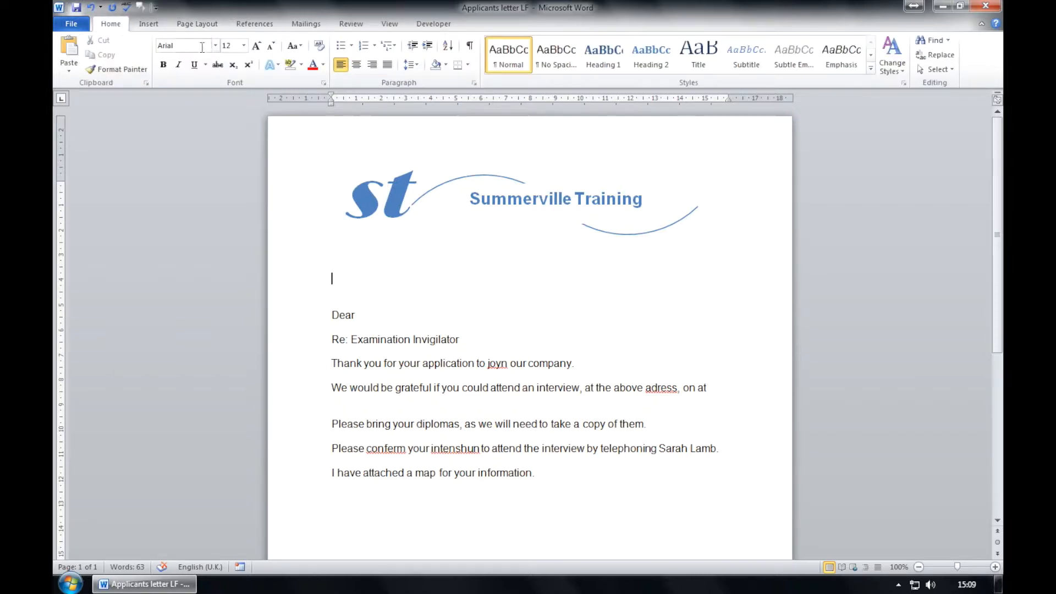
click(357, 65)
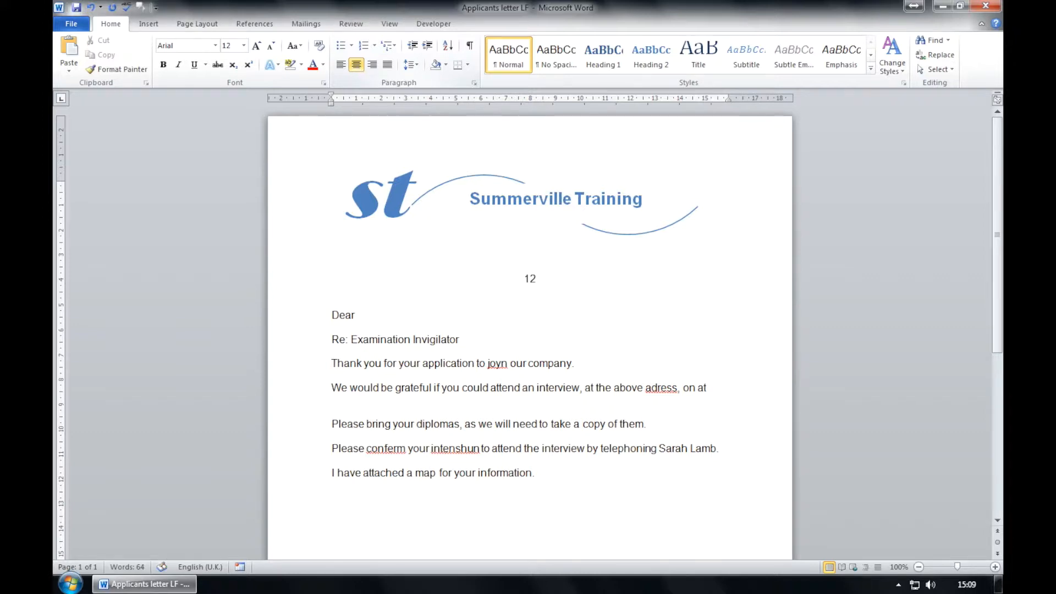
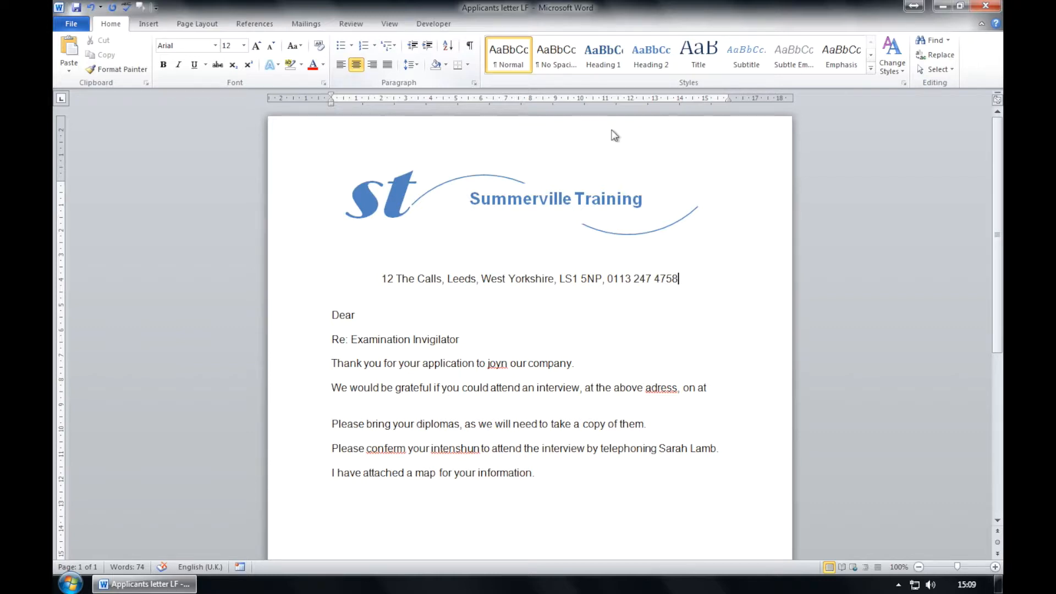
Colour the whole address line under the logo in the blue theme colour.
drag(683, 278, 392, 281)
click(323, 66)
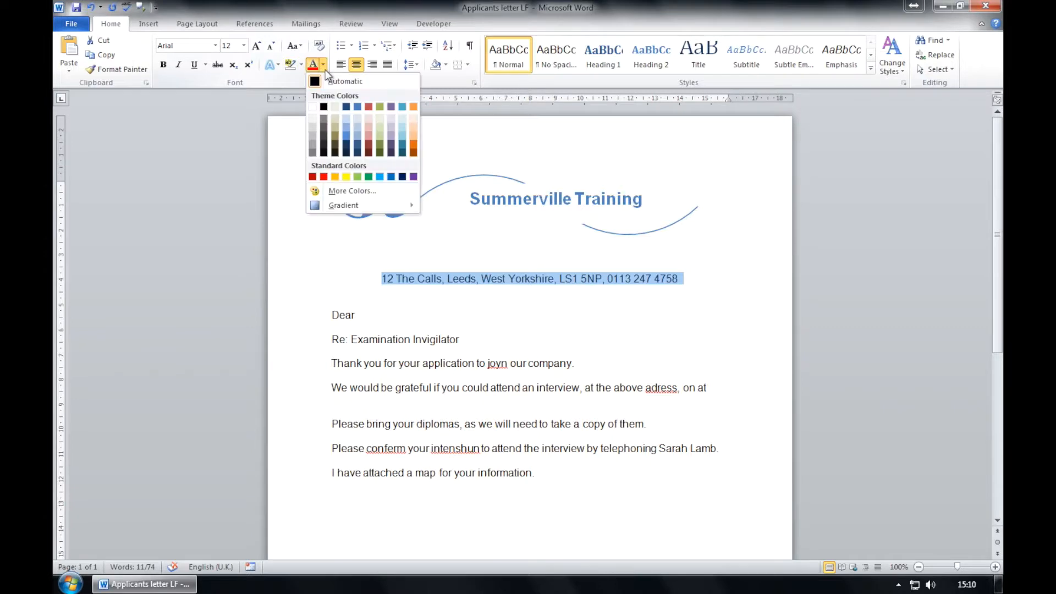
click(347, 135)
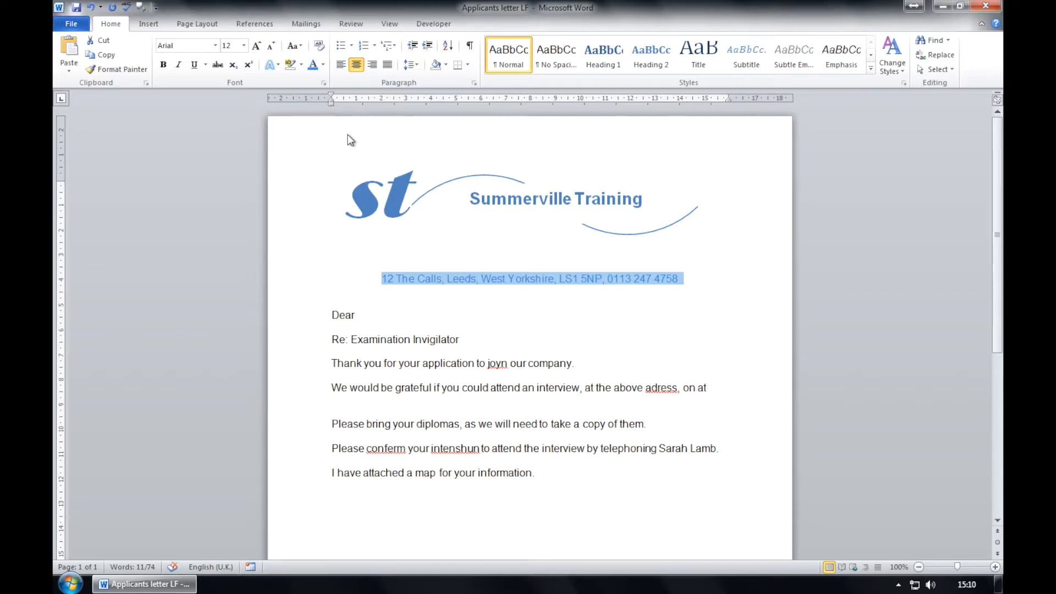
click(689, 281)
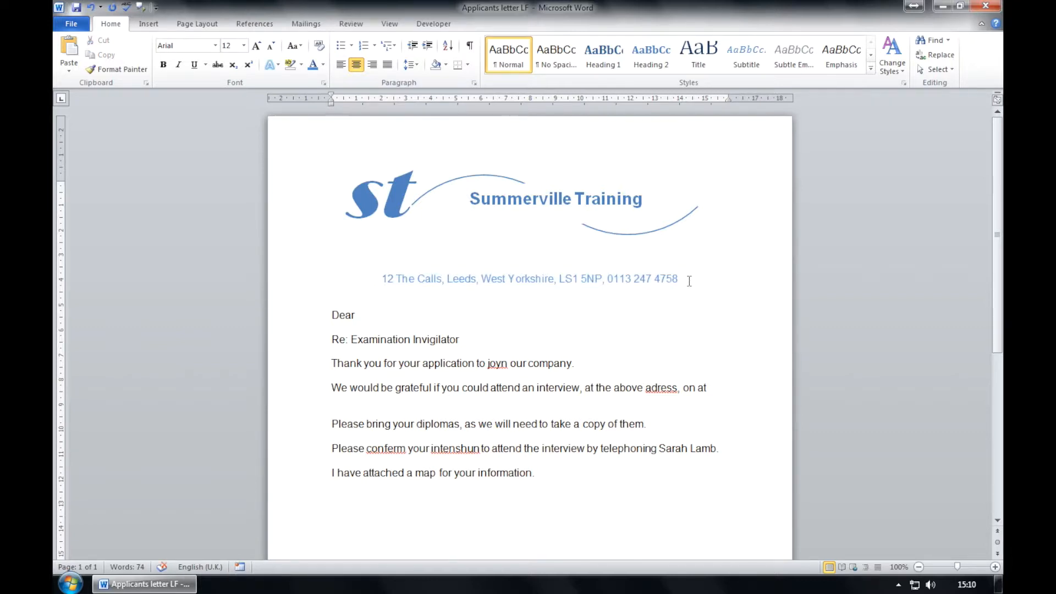
Below the address, add a right-aligned reference line reading 'Our ref: PH/AC/27'.
key(Return)
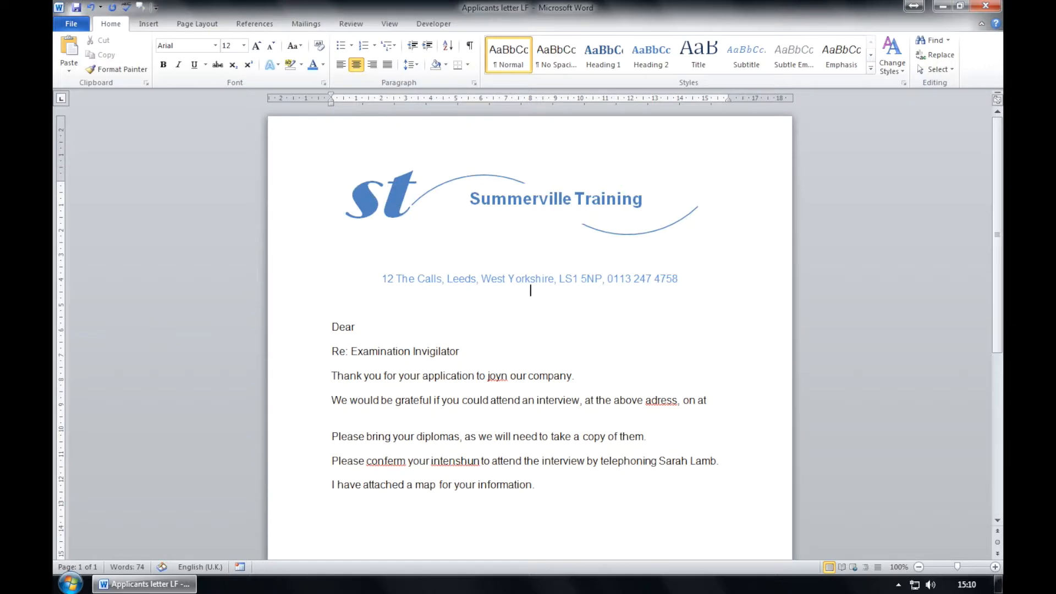
key(Return)
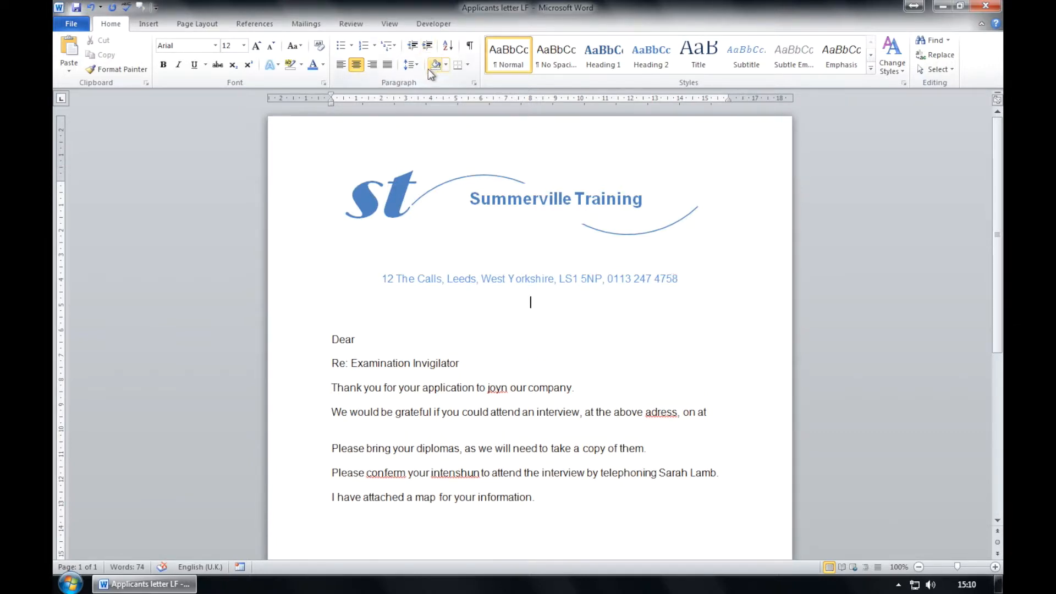
click(373, 66)
text(Our)
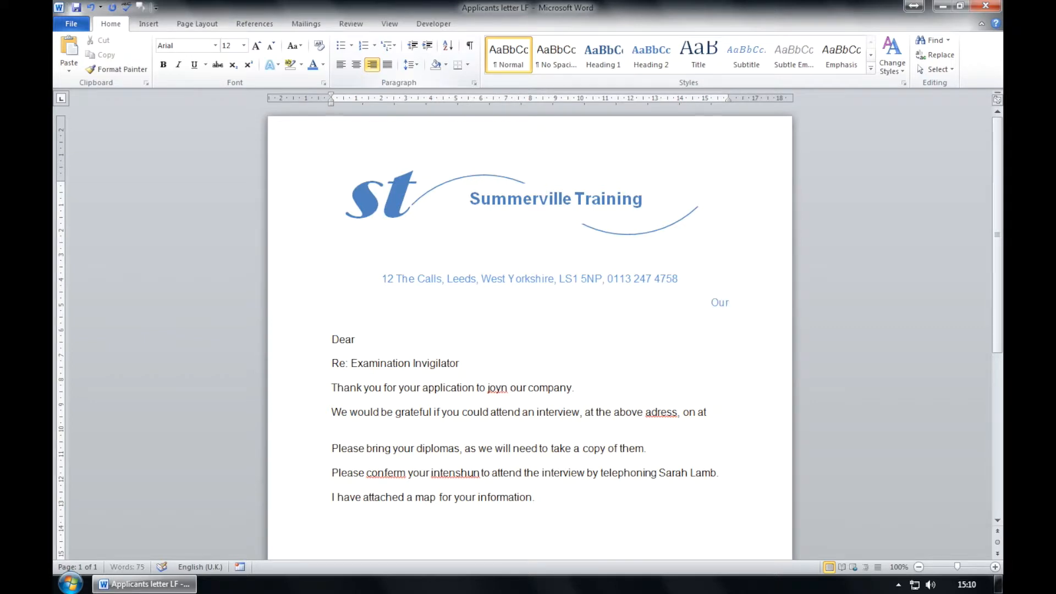
text( ref: PH/AC/27)
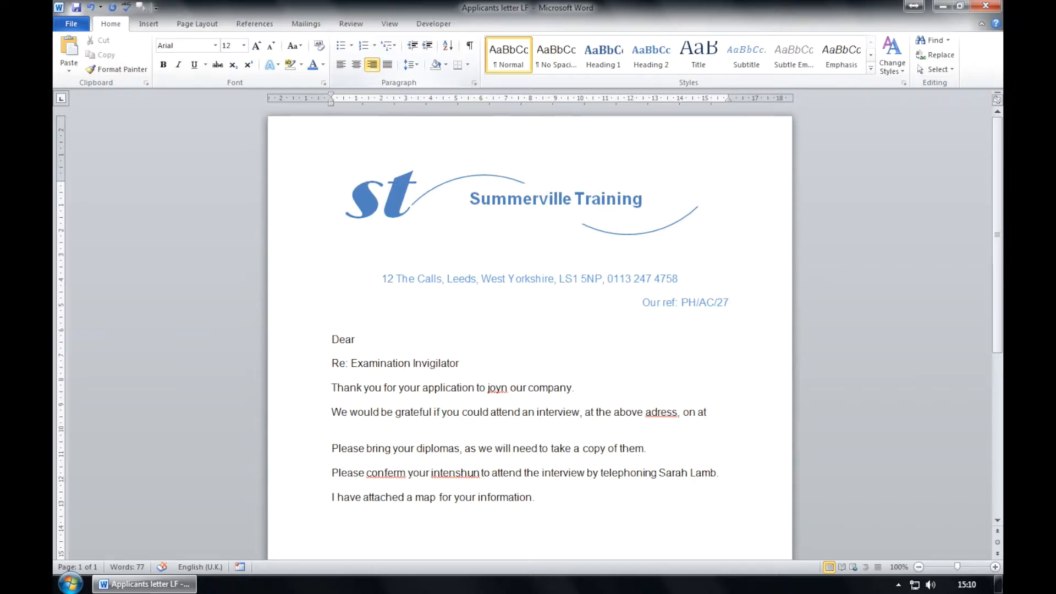
click(149, 23)
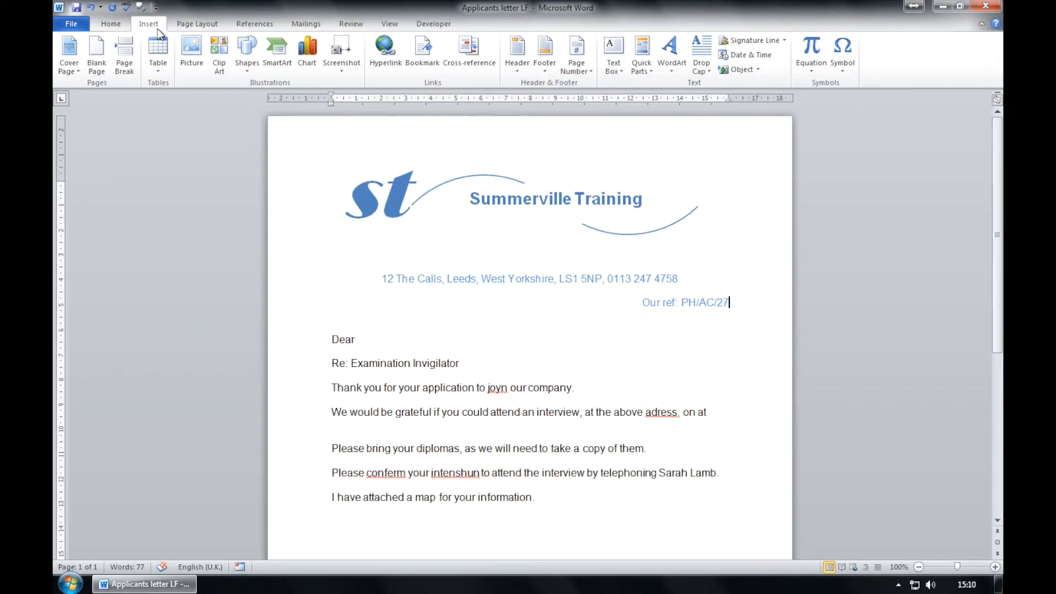
Insert the date 16/06/2015 in dd/mm/yyyy format on the blank line above Dear.
click(370, 314)
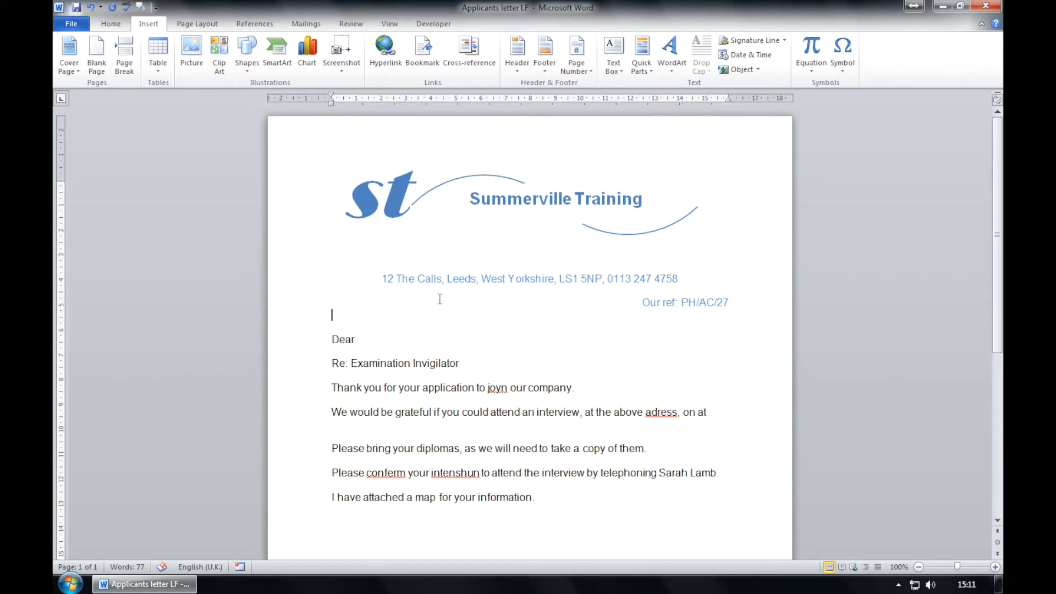
click(739, 58)
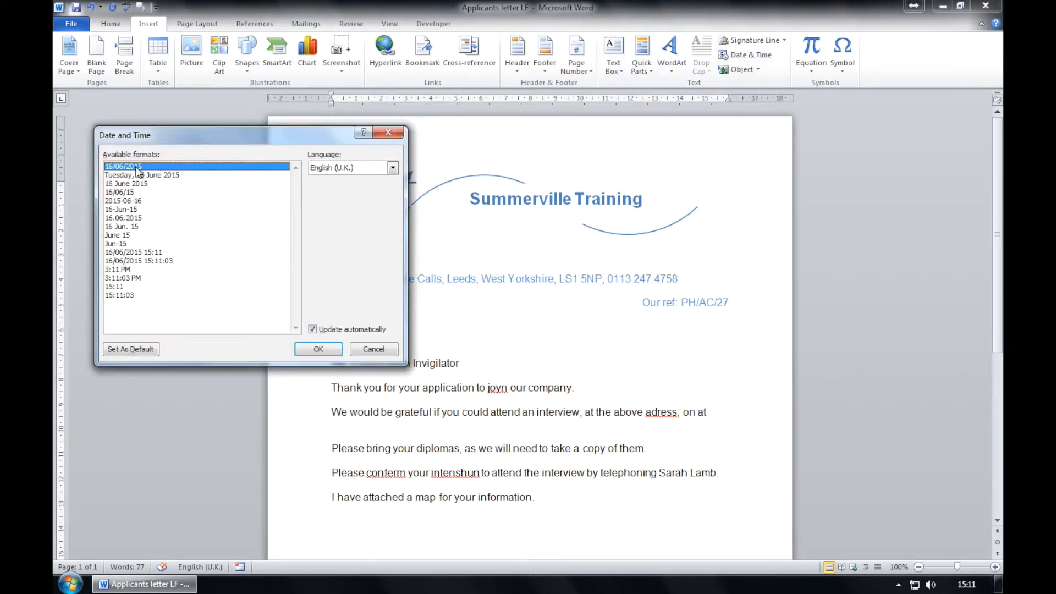
click(324, 350)
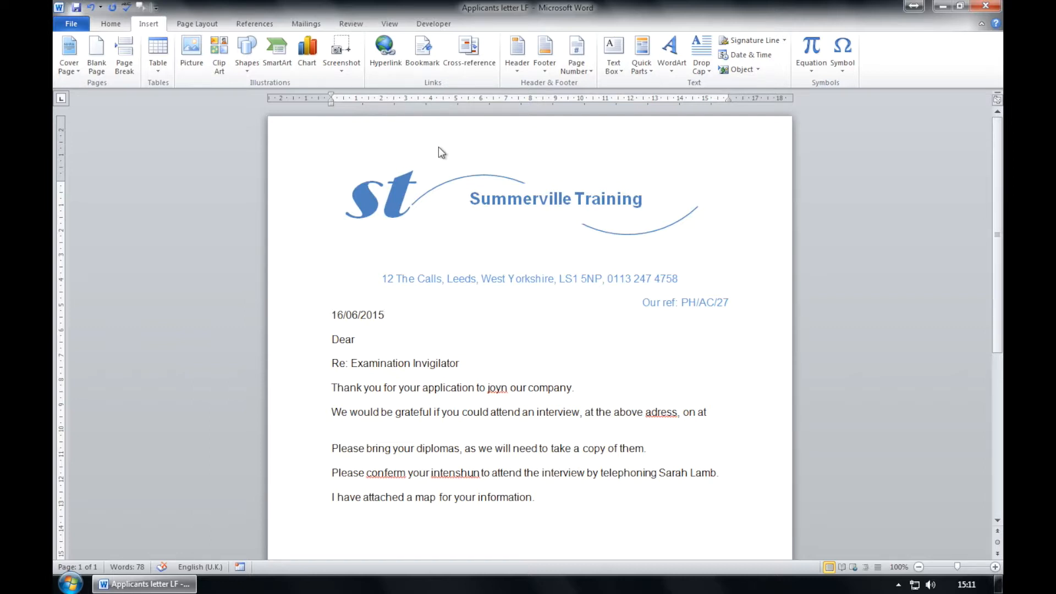
click(319, 320)
click(403, 314)
Underline the subject line 'Re: Examination Invigilator' using the mini toolbar.
drag(471, 363, 333, 365)
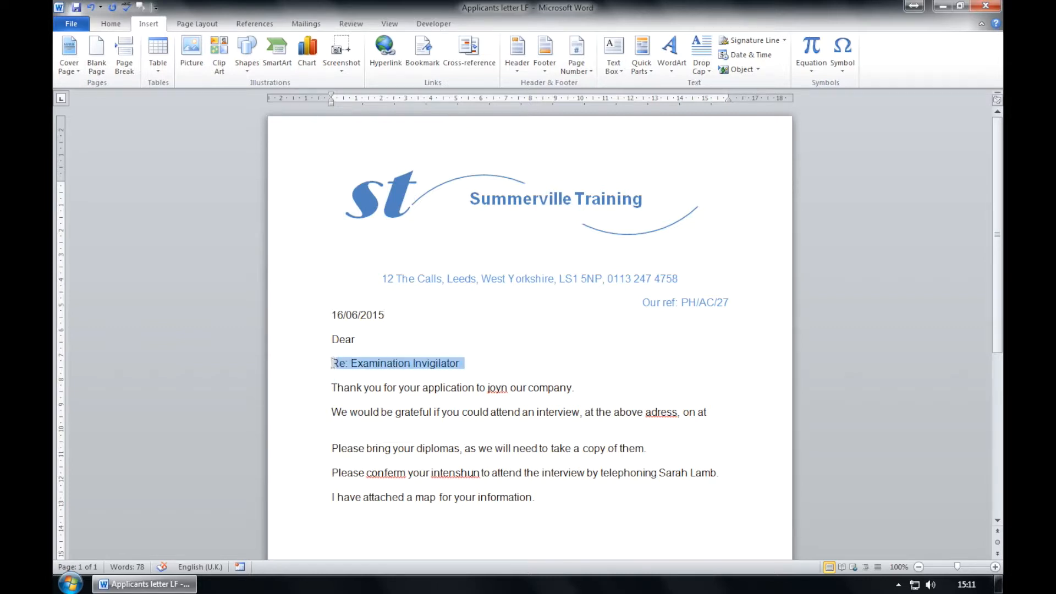
right_click(337, 367)
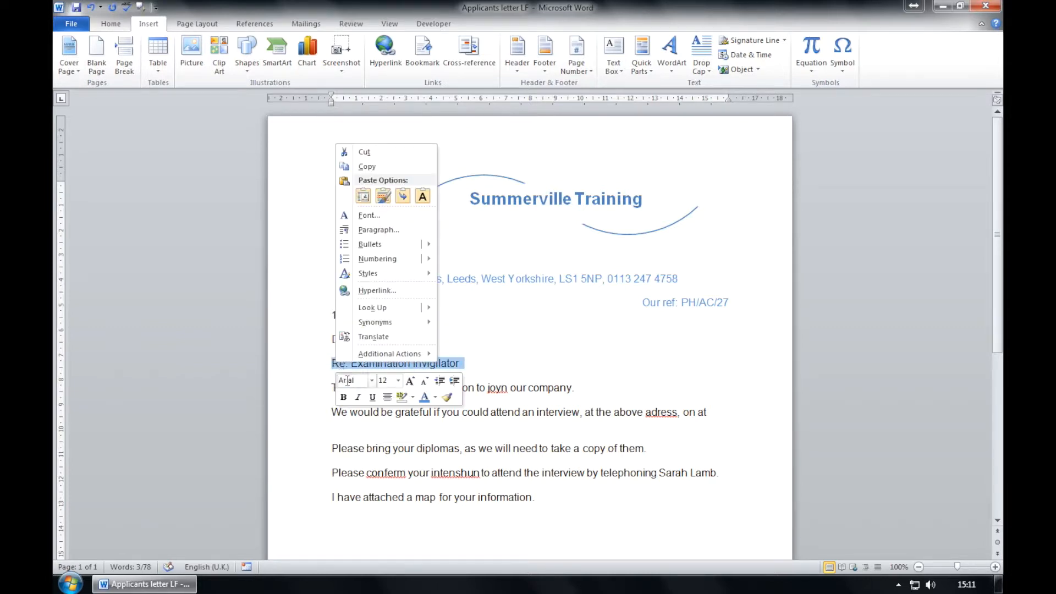
click(377, 397)
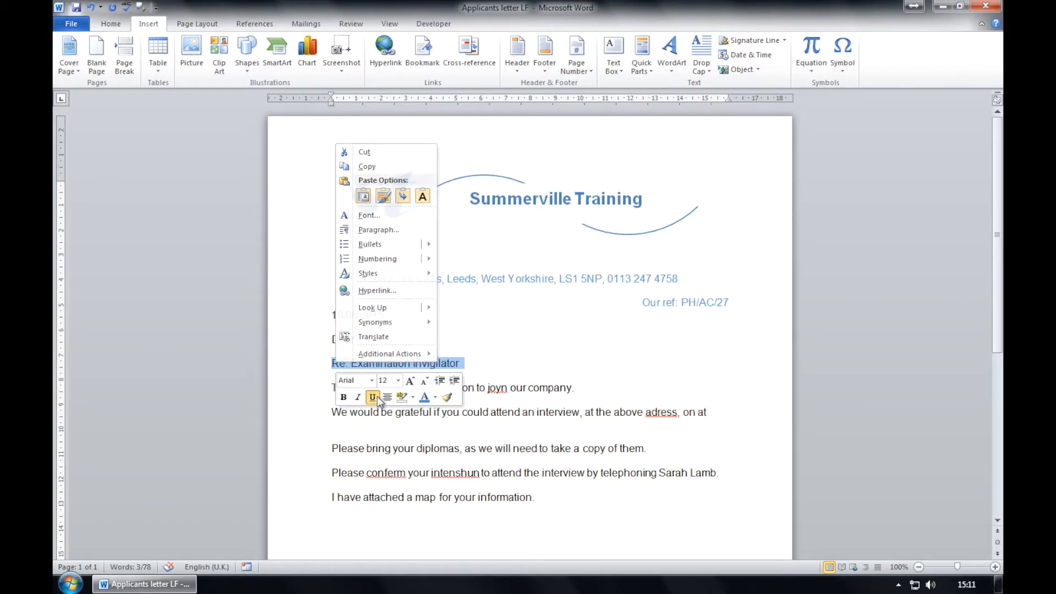
click(495, 361)
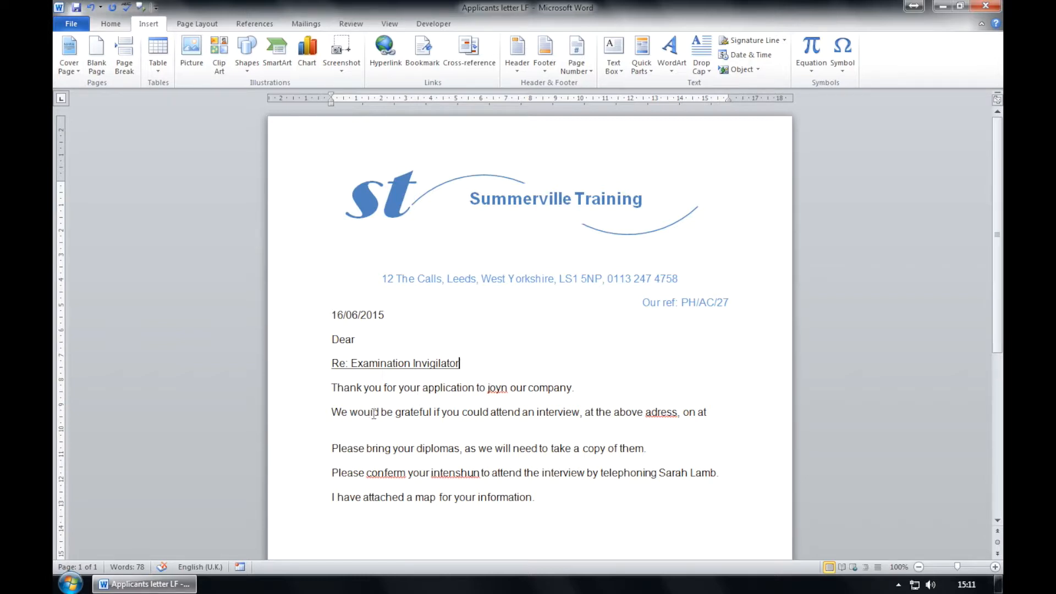
Fix the invitation sentence so it reads 'you to attend'.
drag(382, 412, 452, 418)
text(like yo)
text(to)
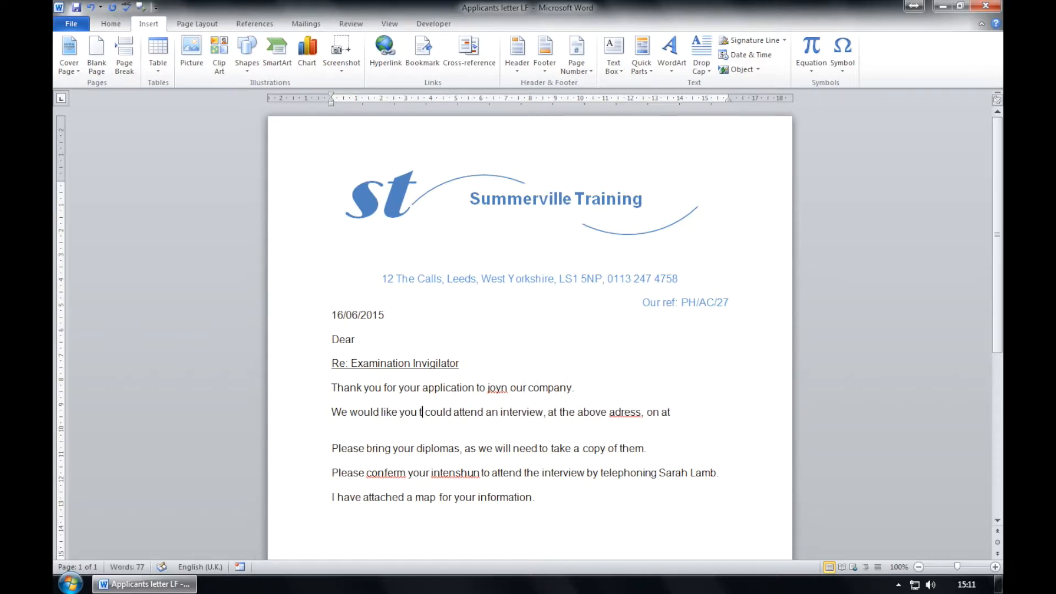
key(Right)
key(Right)
key(Right)
key(Right)
key(Right)
key(Right)
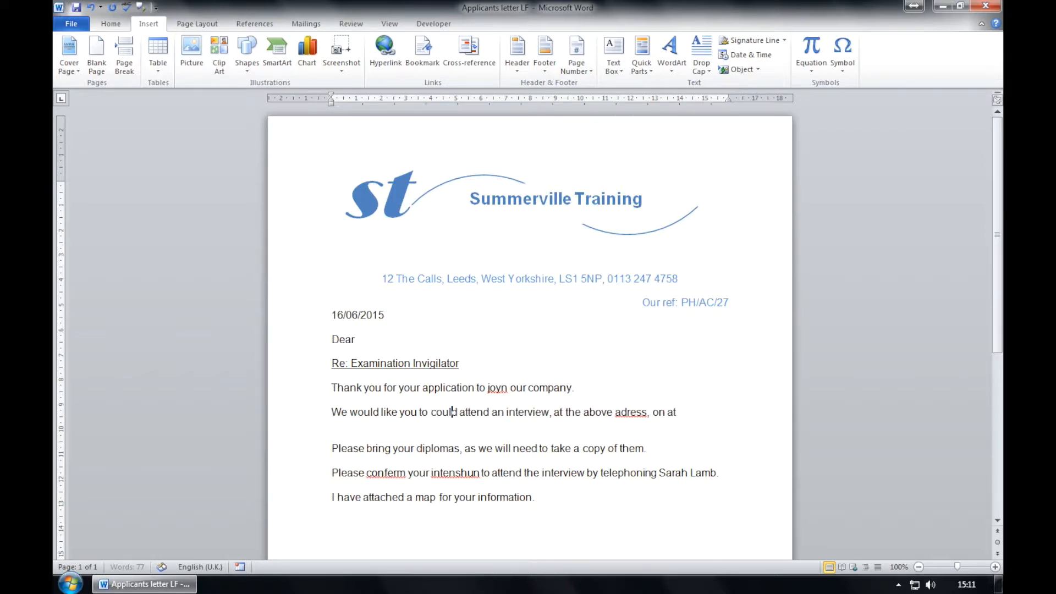
key(BackSpace)
key(BackSpace)
key(BackSpace)
key(BackSpace)
key(BackSpace)
key(BackSpace)
key(BackSpace)
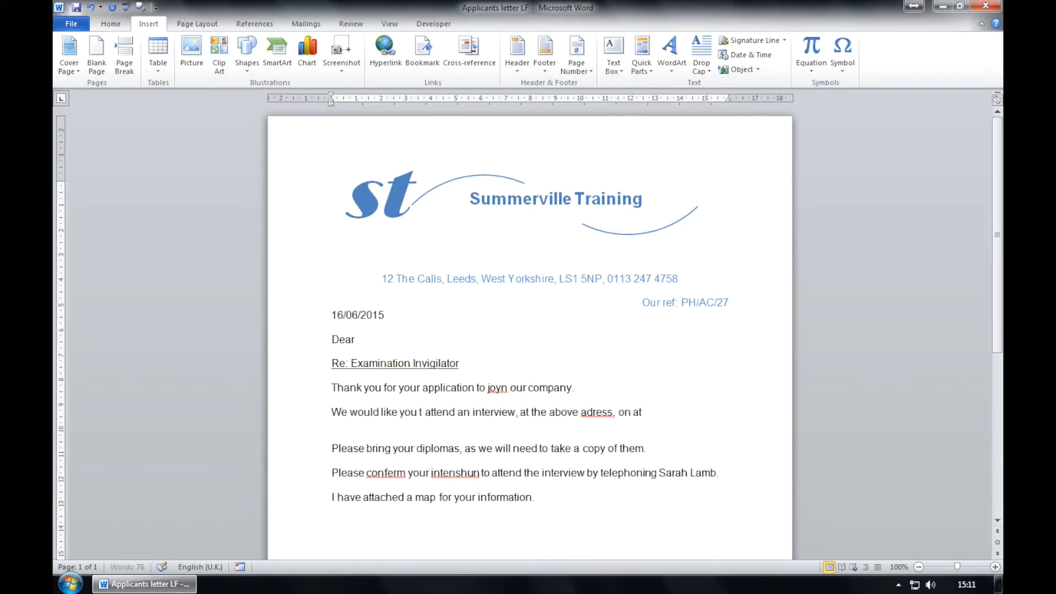
key(BackSpace)
text(o)
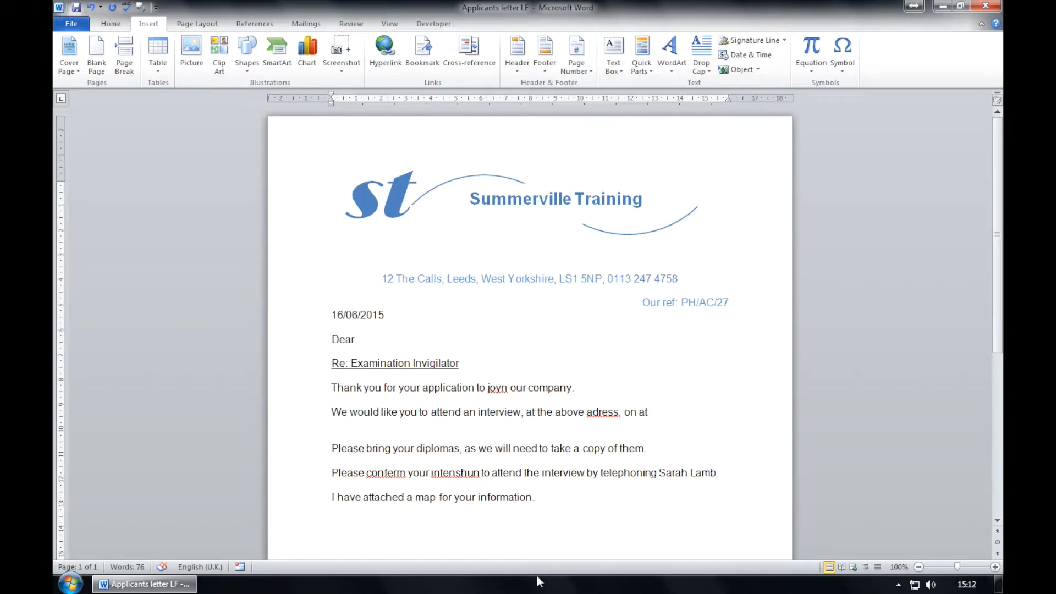
Replace 'diplomas' with 'certificates' in the letter body.
scroll(511, 485, down, 3)
scroll(510, 485, down, 7)
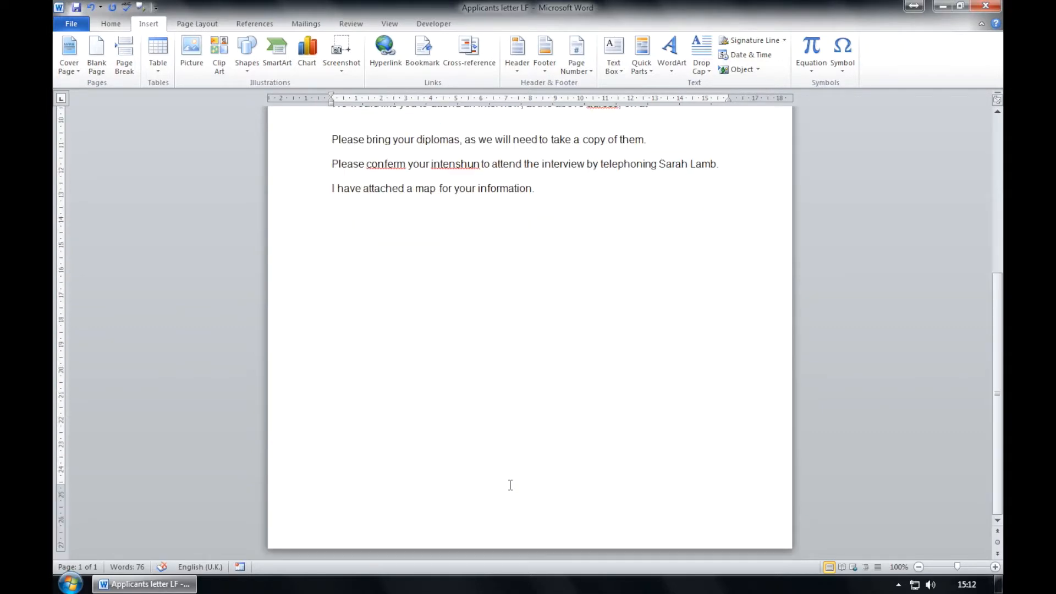
scroll(511, 486, up, 7)
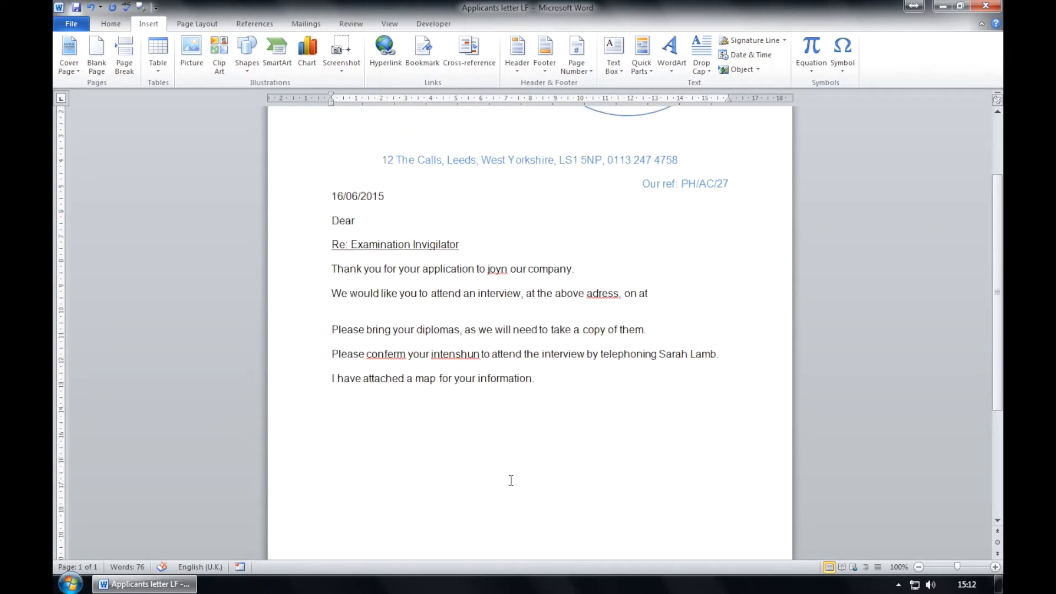
click(458, 362)
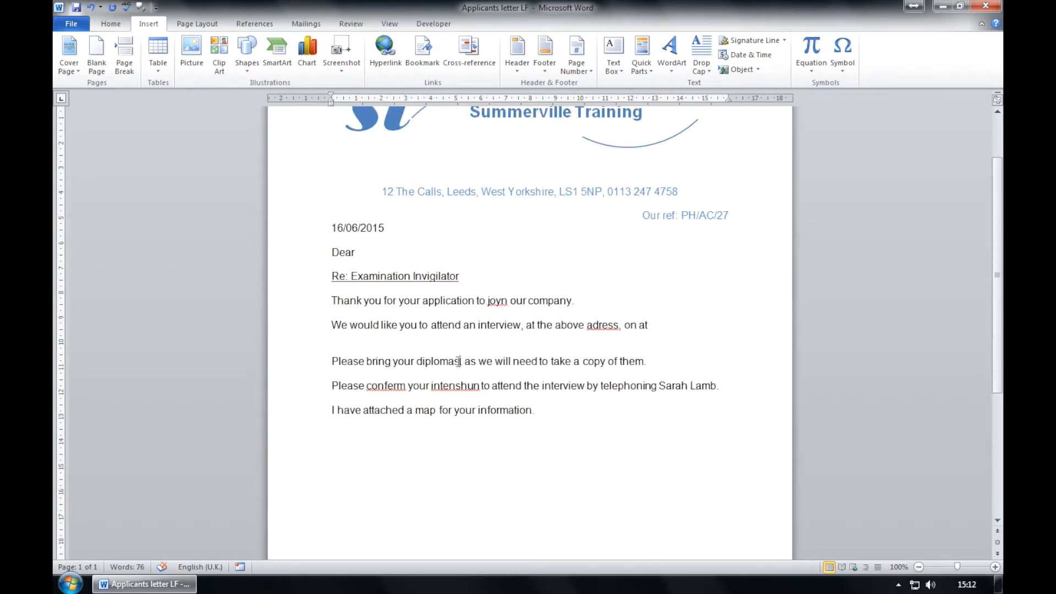
key(BackSpace)
key(BackSpace)
key(BackSpace)
key(BackSpace)
key(BackSpace)
key(BackSpace)
key(BackSpace)
key(BackSpace)
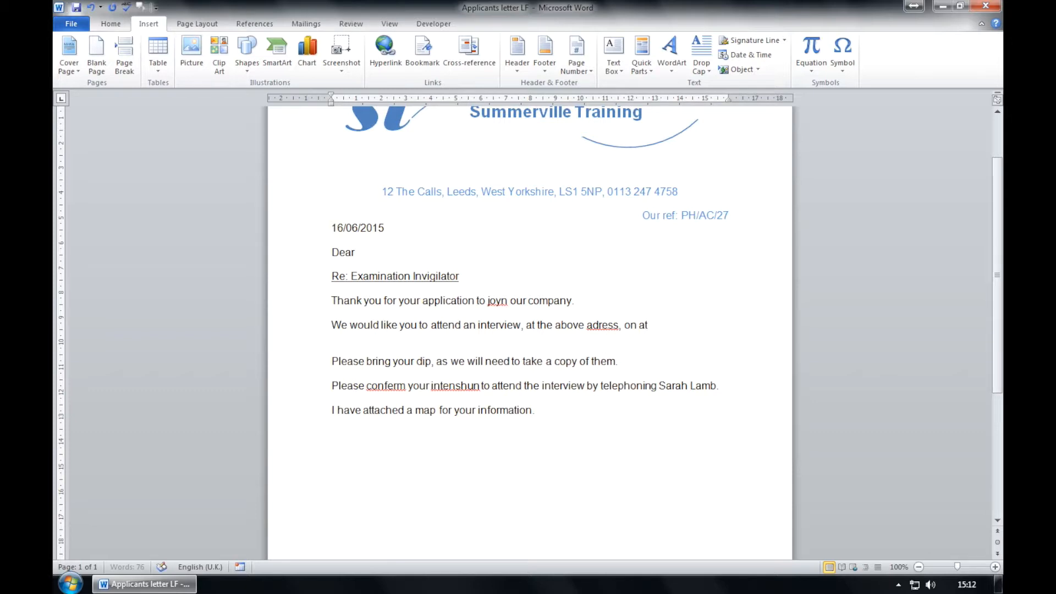
text(certif)
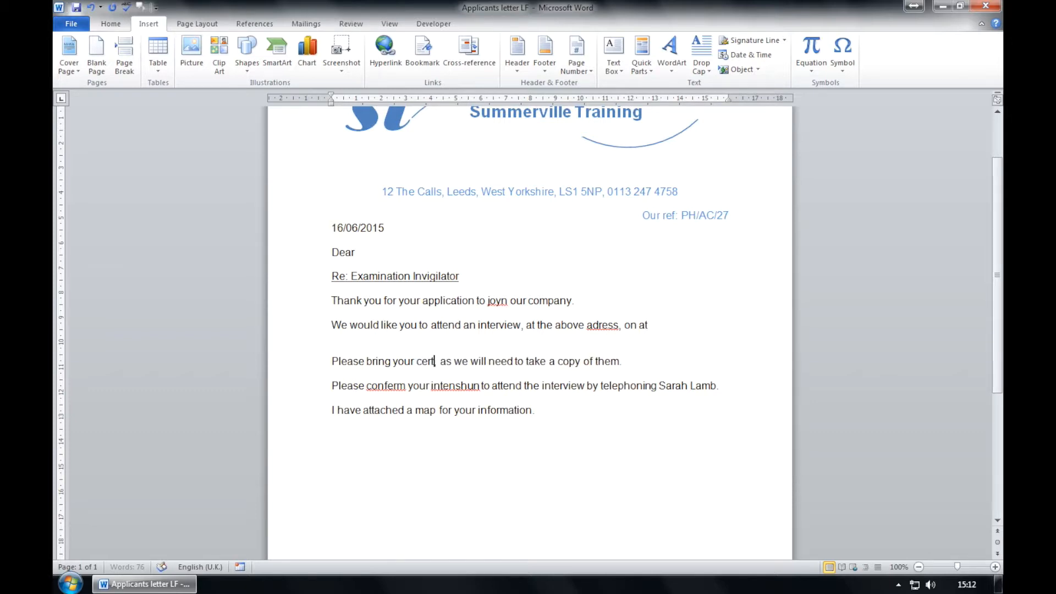
text(icates)
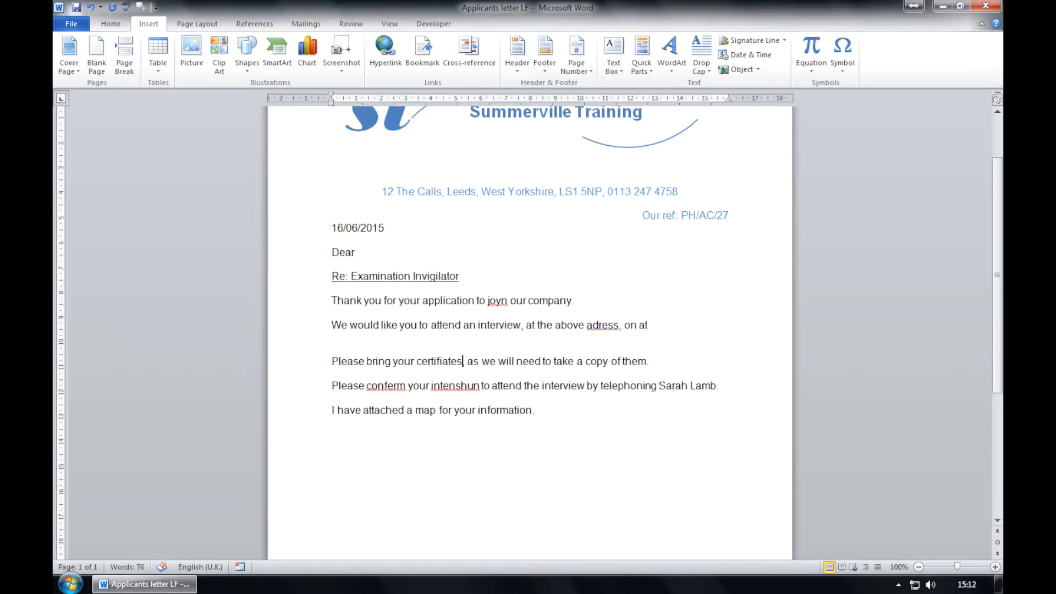
key(Left)
key(Left)
key(Left)
key(Left)
text(c)
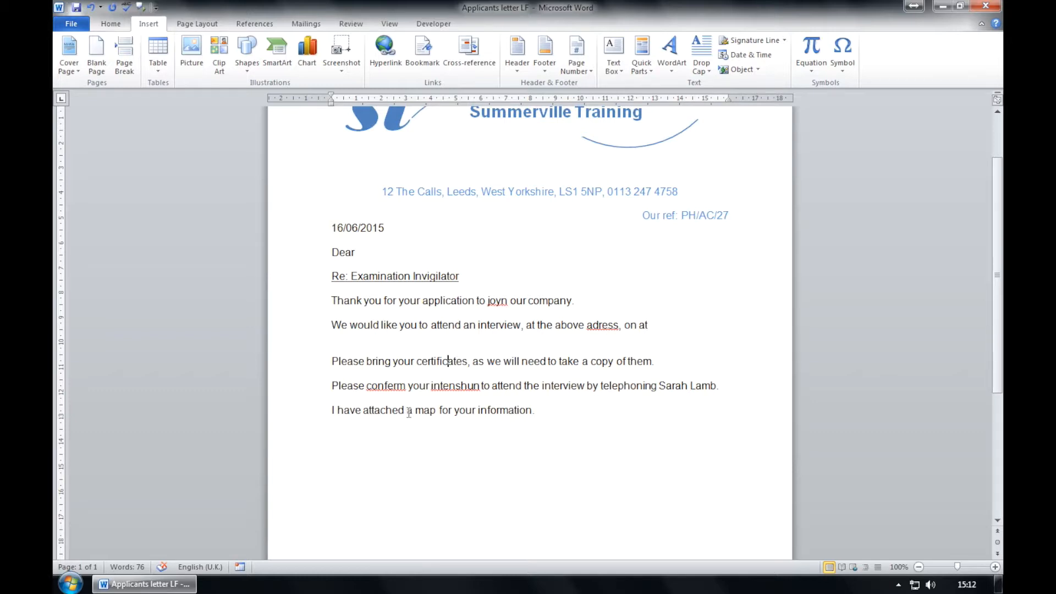
Add 'overleaf' after 'map' so it reads 'a map overleaf for your information'.
click(440, 409)
key(BackSpace)
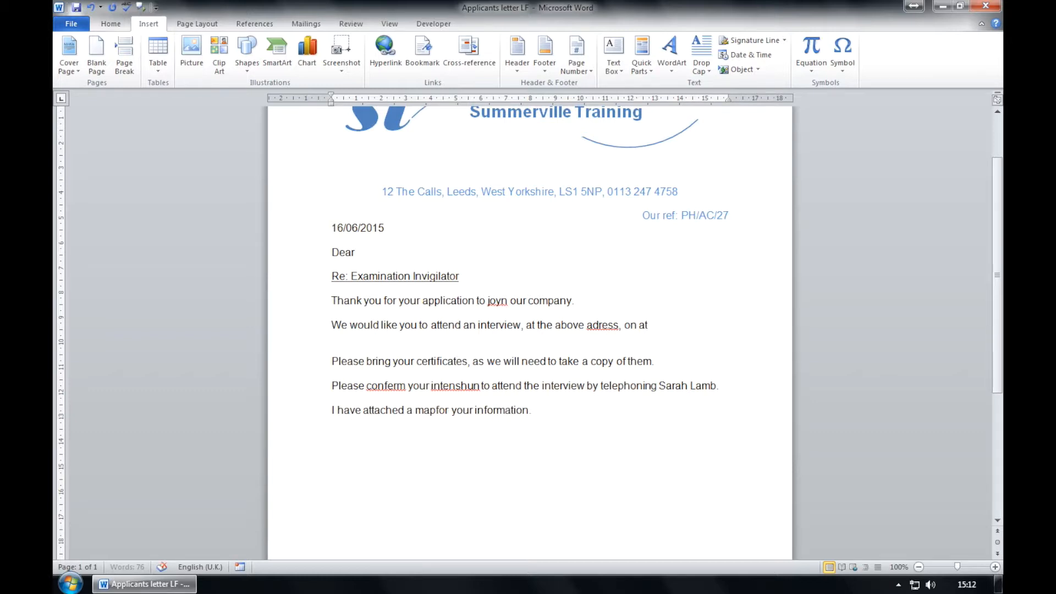
text(overleaf)
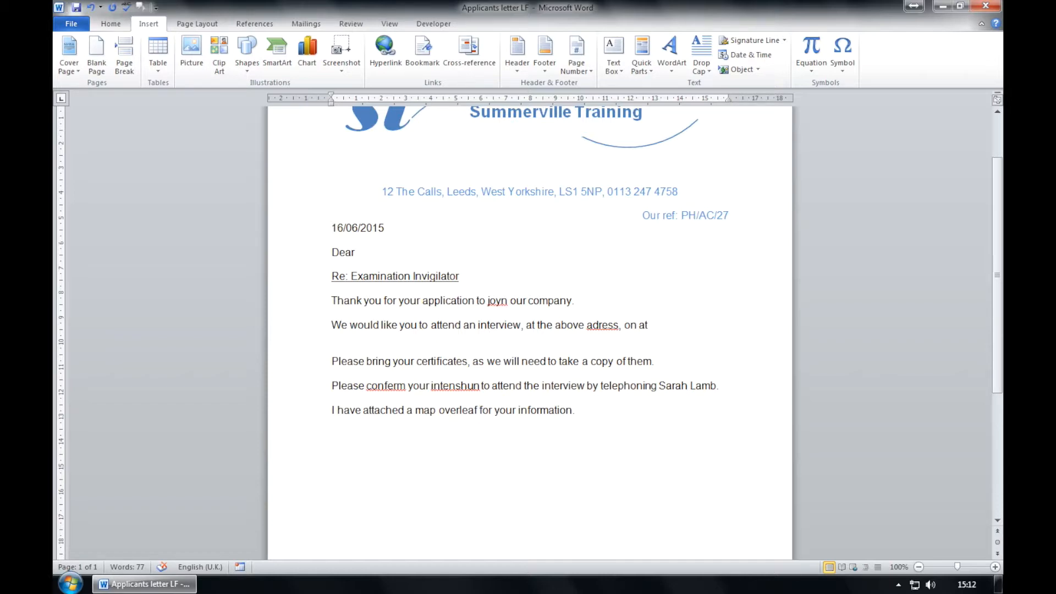
scroll(445, 405, down, 6)
scroll(528, 318, up, 9)
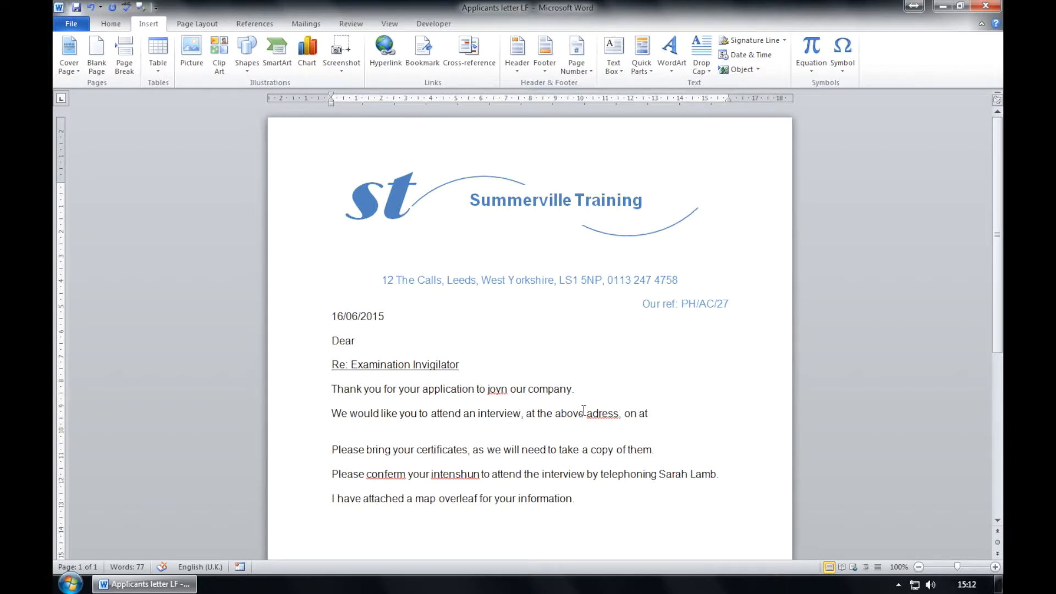
scroll(572, 440, down, 10)
scroll(571, 443, up, 8)
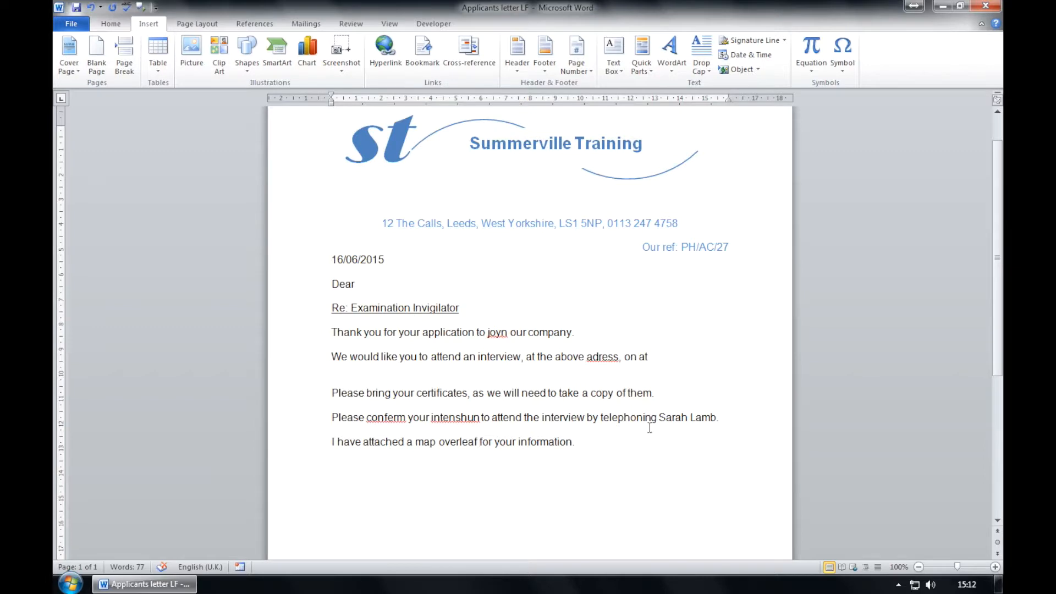
Append ' on' and the contact's phone number, then a full stop, to the telephone sentence.
click(718, 418)
text(on )
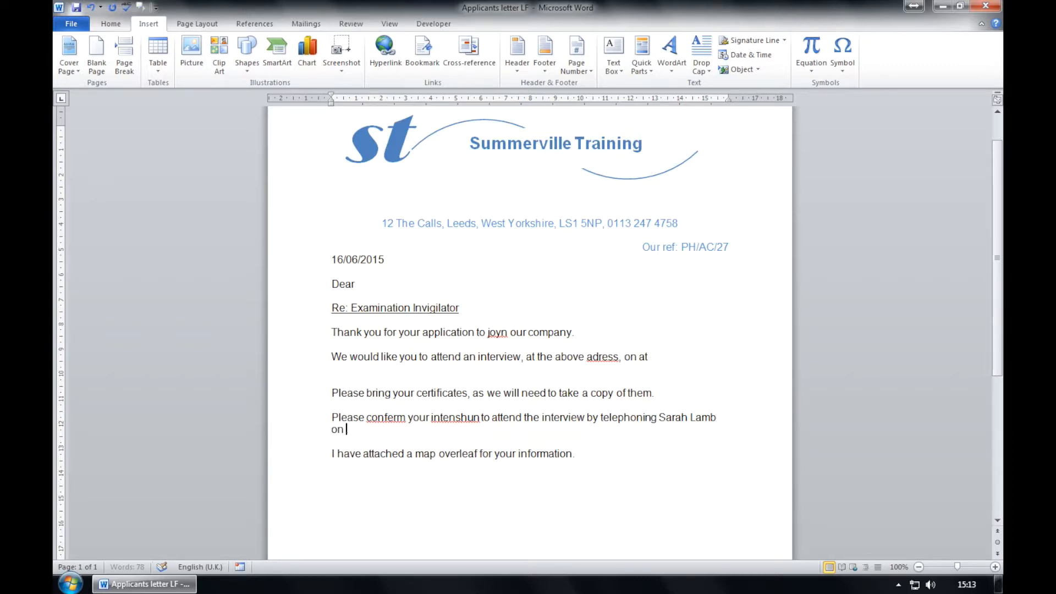
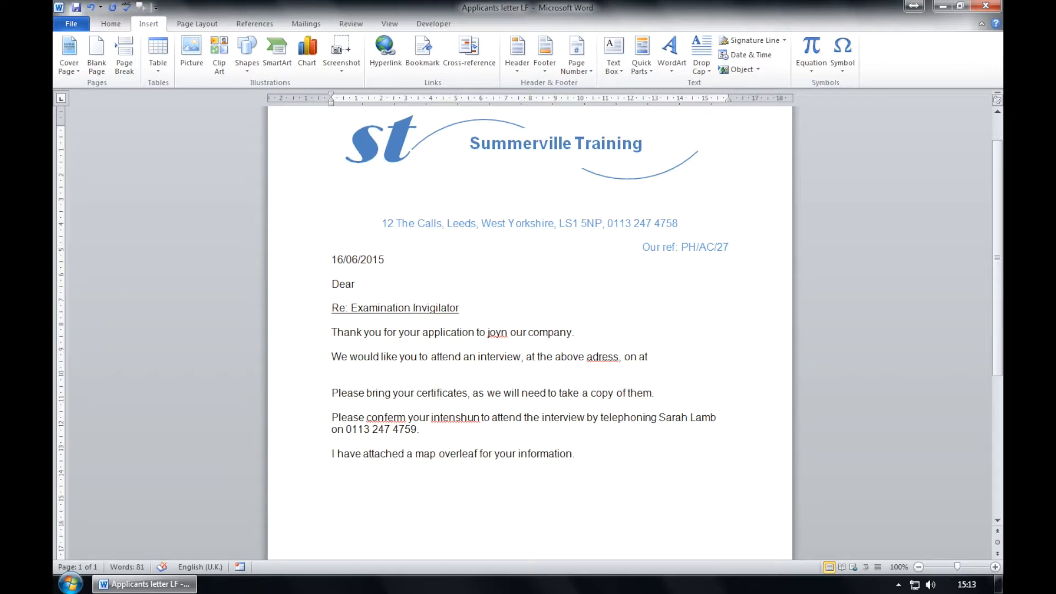
text(.)
scroll(691, 464, down, 2)
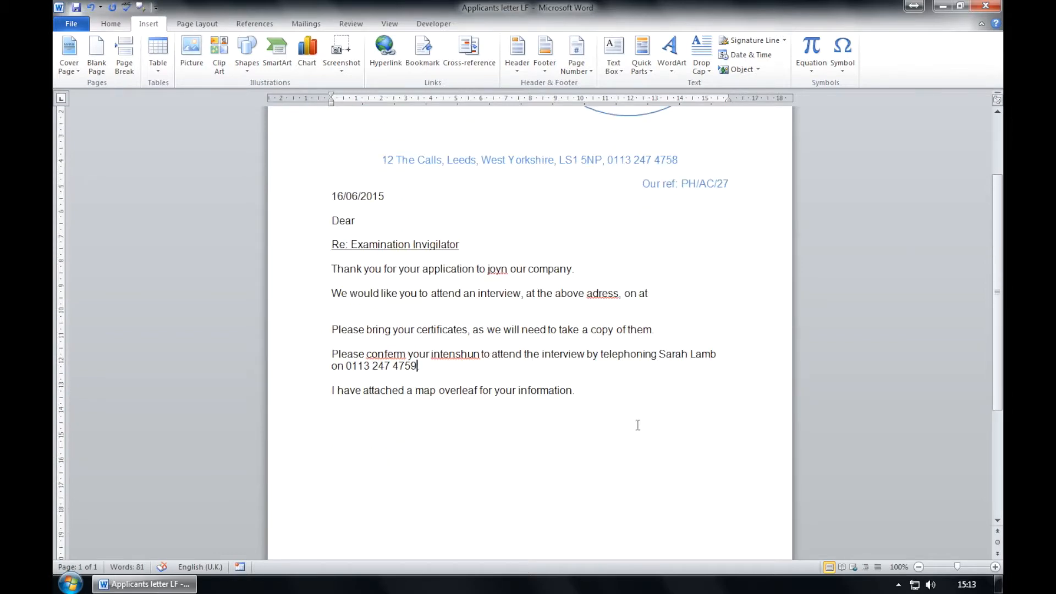
Add 'Yours sincerely,' as a new paragraph after the last line of the letter.
scroll(638, 426, down, 6)
scroll(637, 424, up, 6)
click(618, 392)
key(Return)
key(Return)
text(Yours sincerely,)
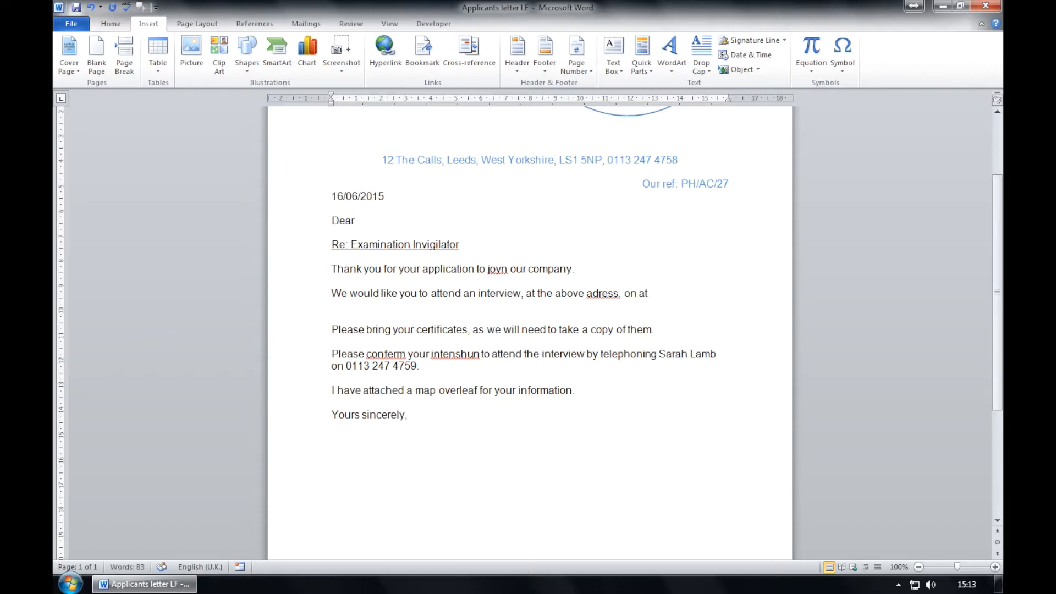
Type the signer's name and 'Personnel manager' on separate lines, ending with a blank line.
key(Return)
key(Return)
text(S)
key(BackSpace)
text(Personnel m)
text(a)
key(BackSpace)
text(nel manager)
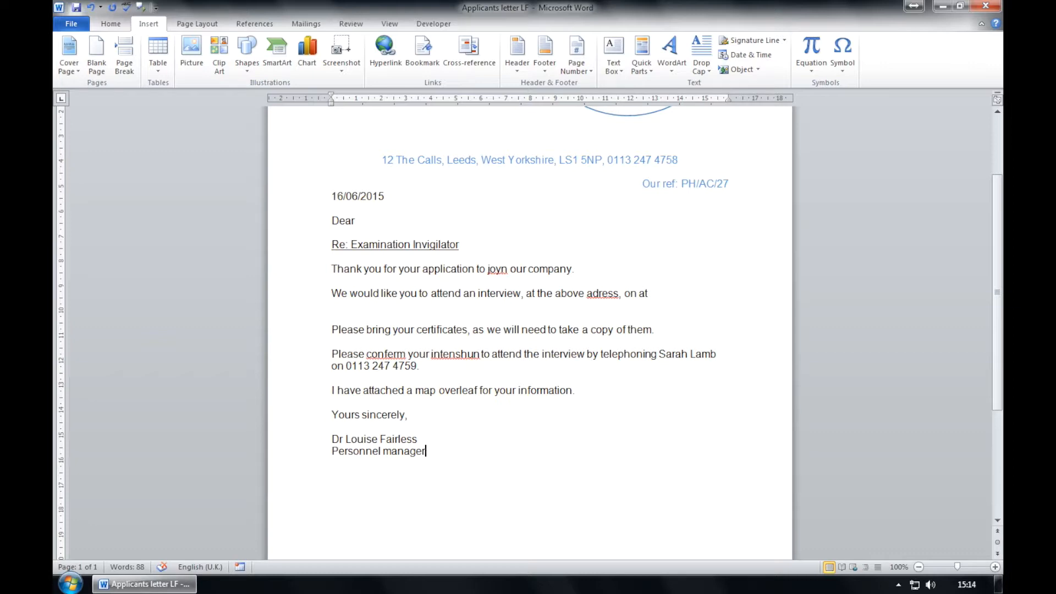
scroll(615, 413, down, 5)
key(Return)
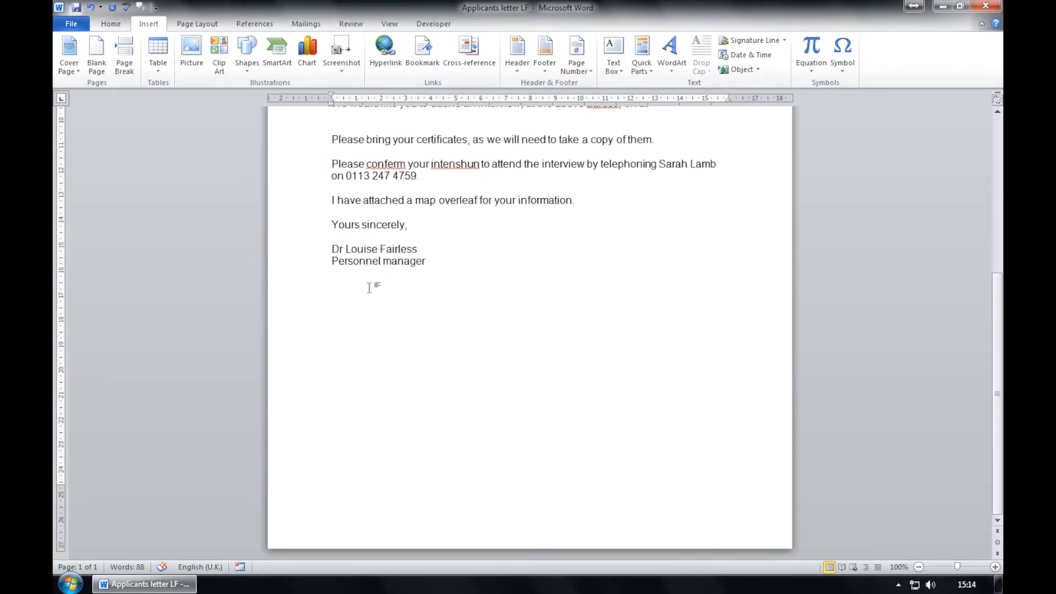
Insert a page break and place the Leeds Office Map picture from Workfiles on page 2.
click(124, 55)
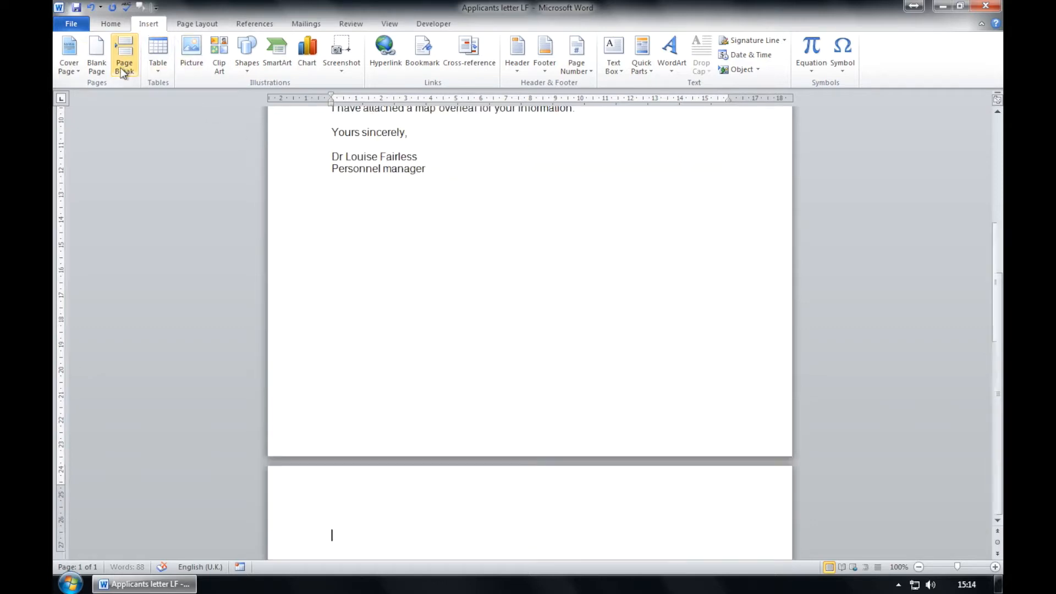
scroll(523, 509, down, 5)
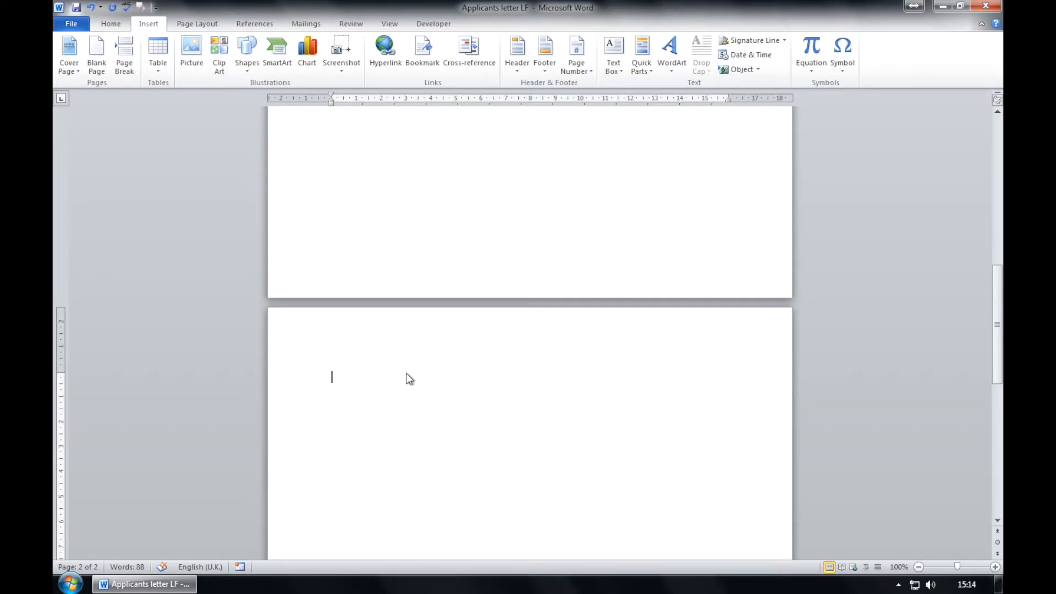
click(198, 67)
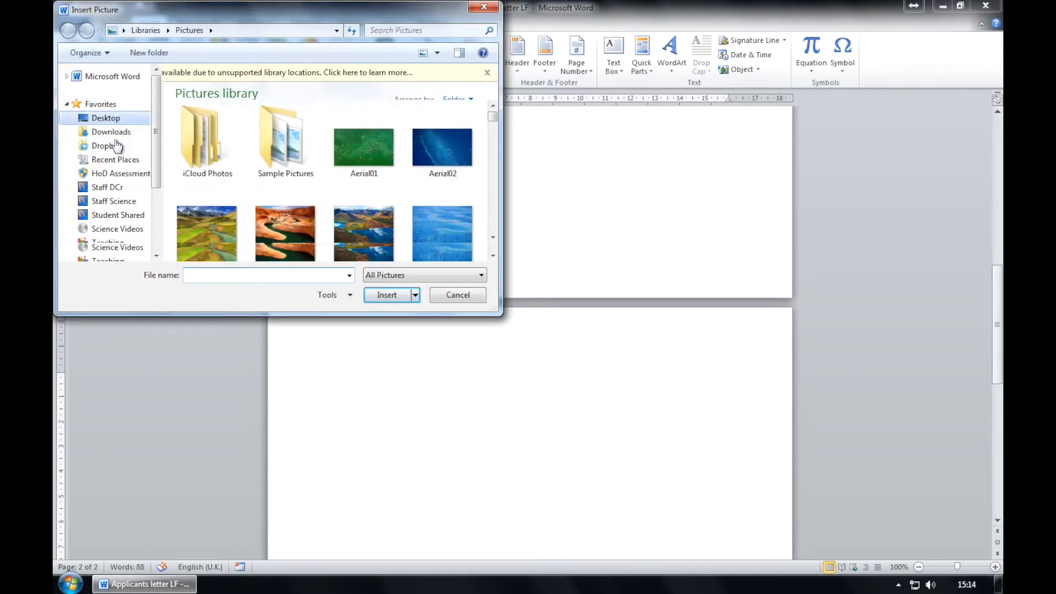
double_click(239, 233)
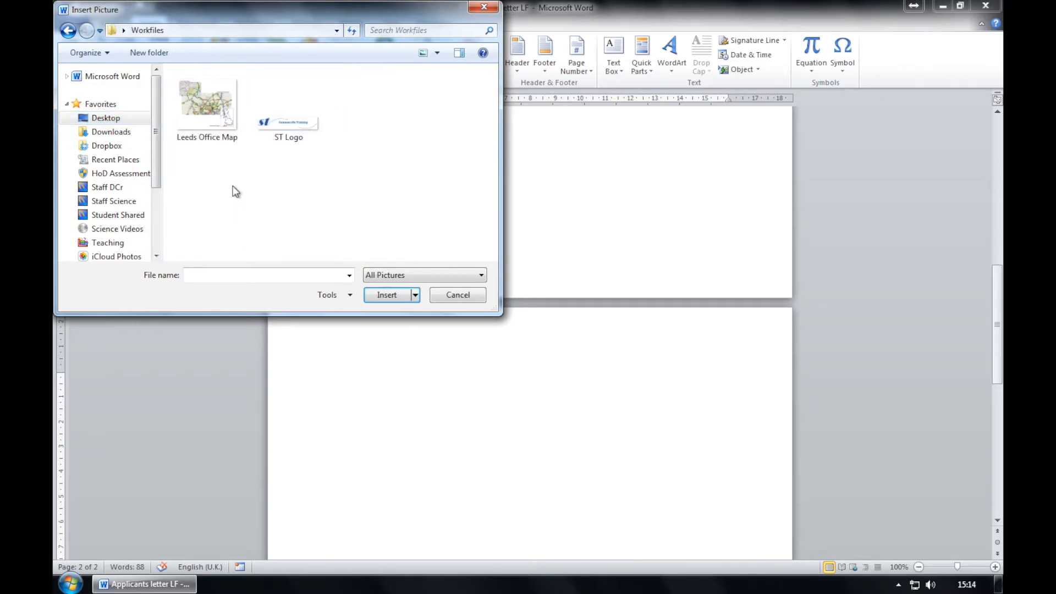
click(238, 126)
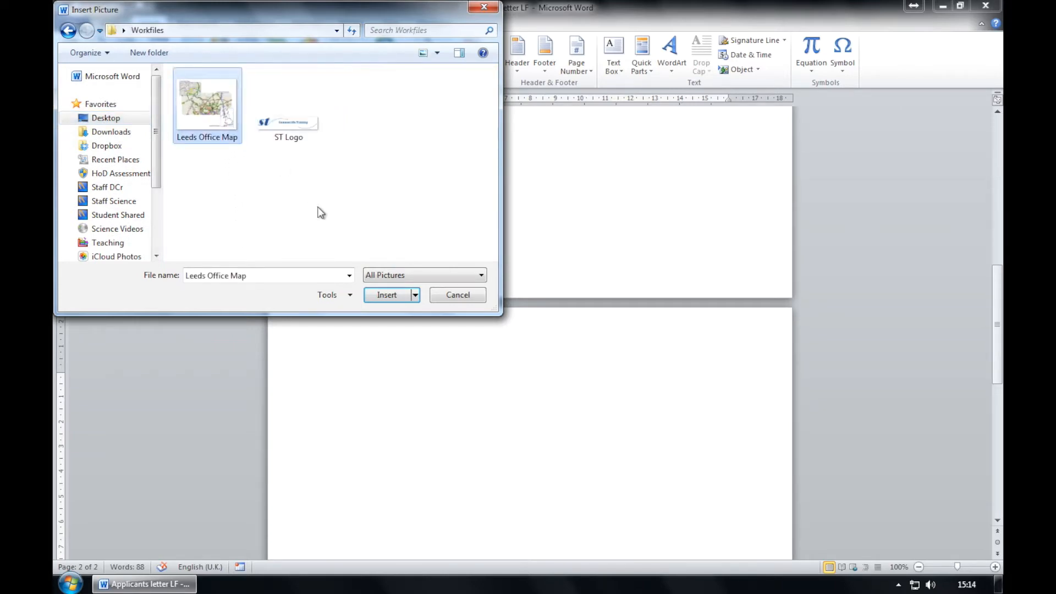
click(386, 295)
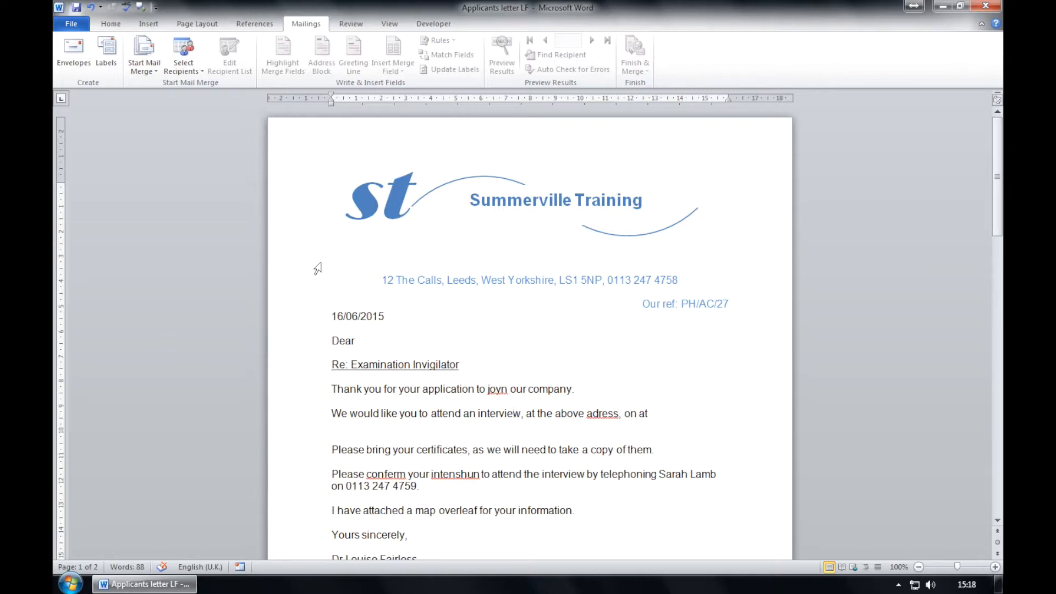
Add the missing comma after 'adress' in the letter text.
click(371, 319)
click(404, 449)
click(620, 415)
text(,)
click(682, 422)
Start a Letters mail merge using Interview Applicants LF from Desktop > Workfiles as recipients.
click(144, 64)
click(157, 80)
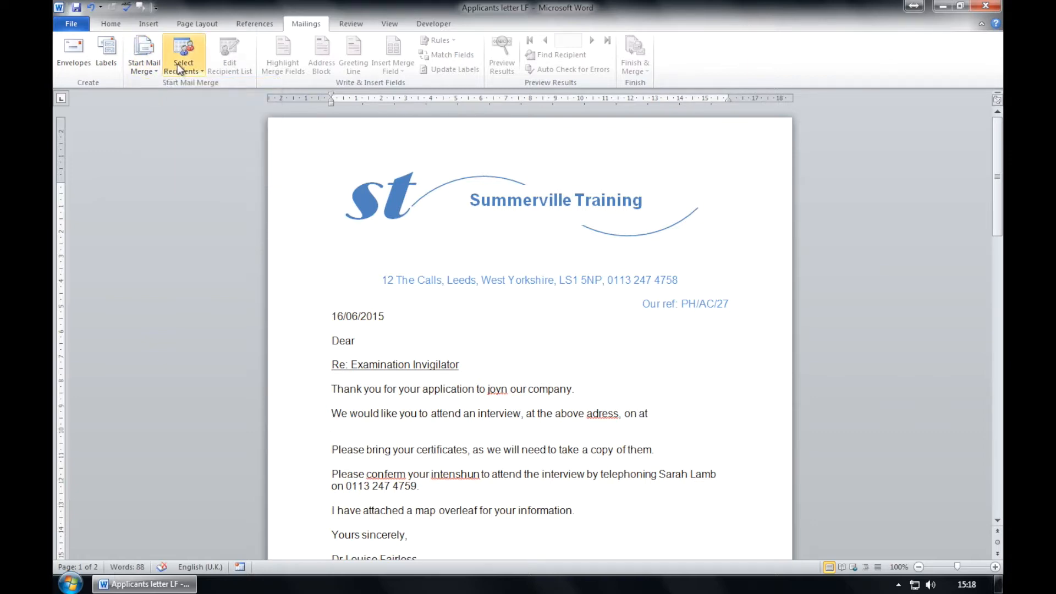
click(179, 69)
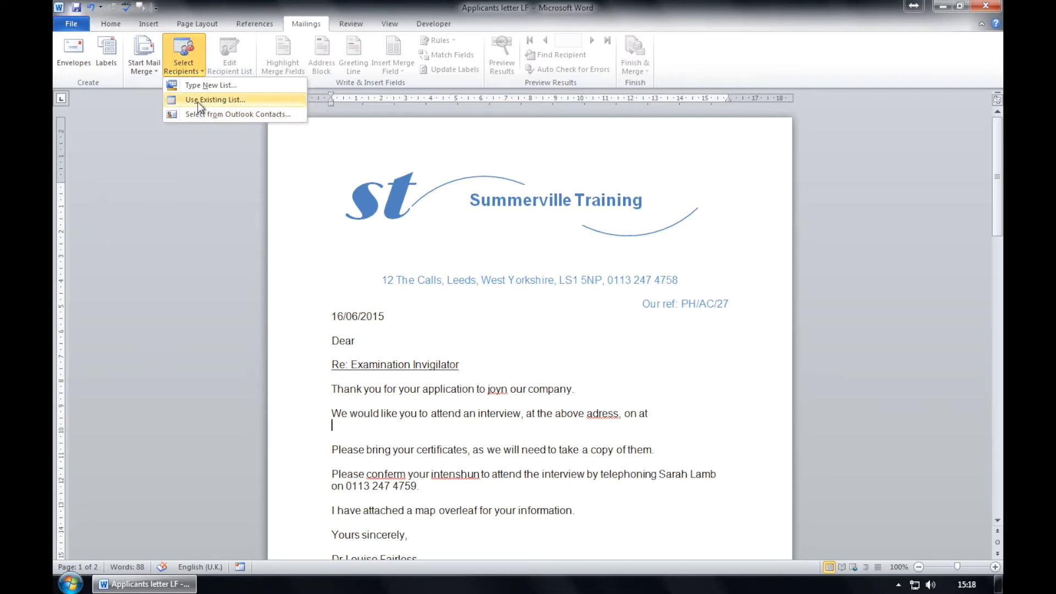
click(198, 101)
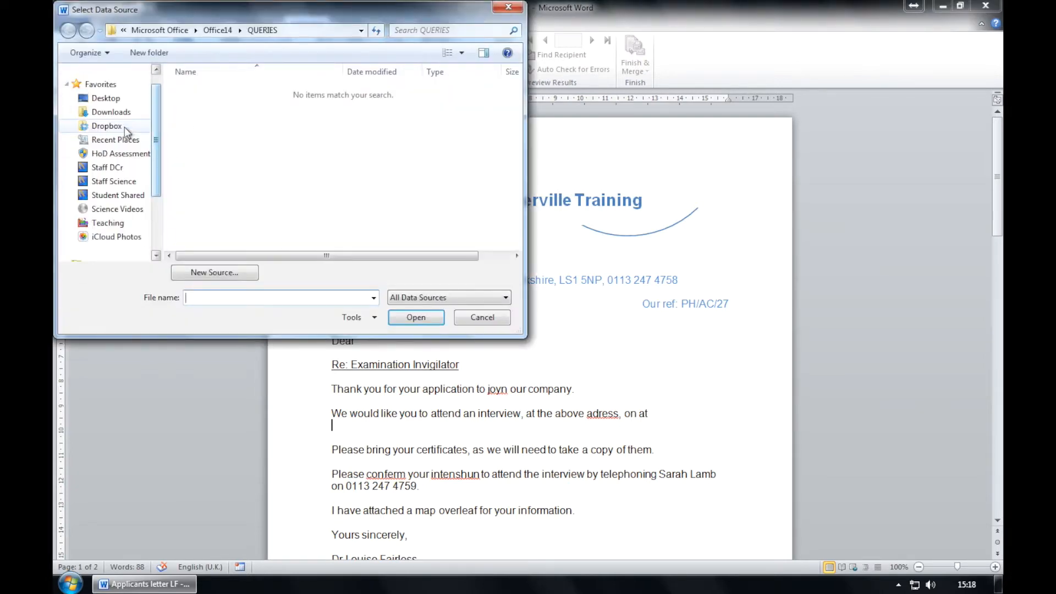
click(121, 181)
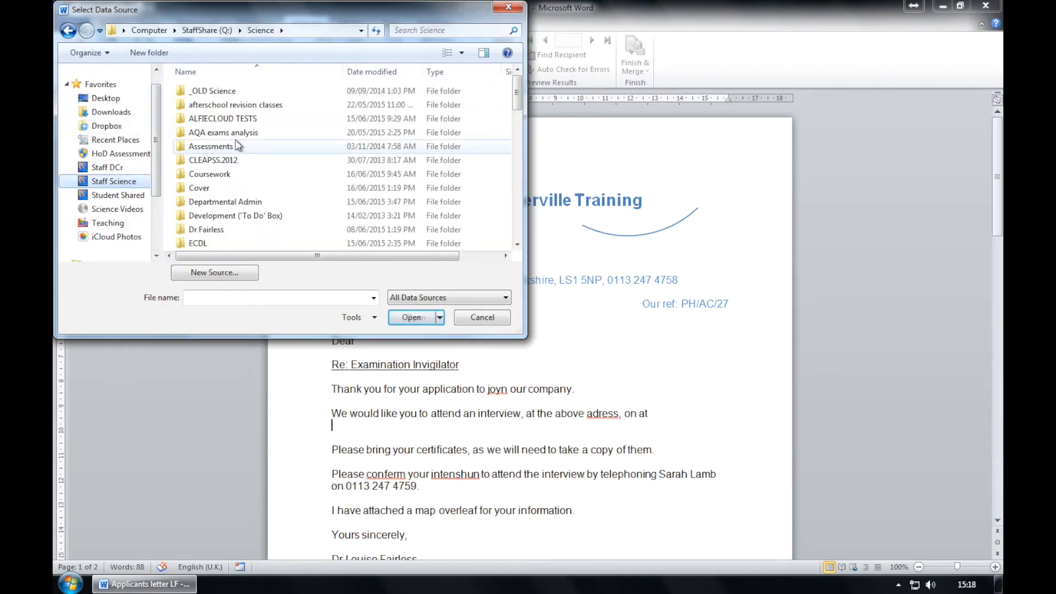
click(105, 99)
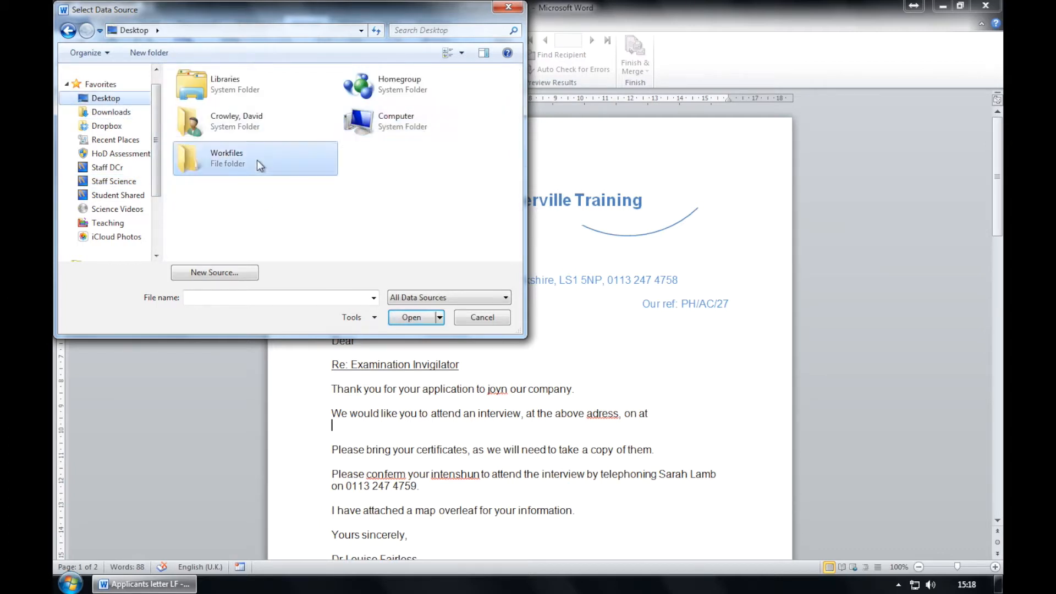
double_click(256, 159)
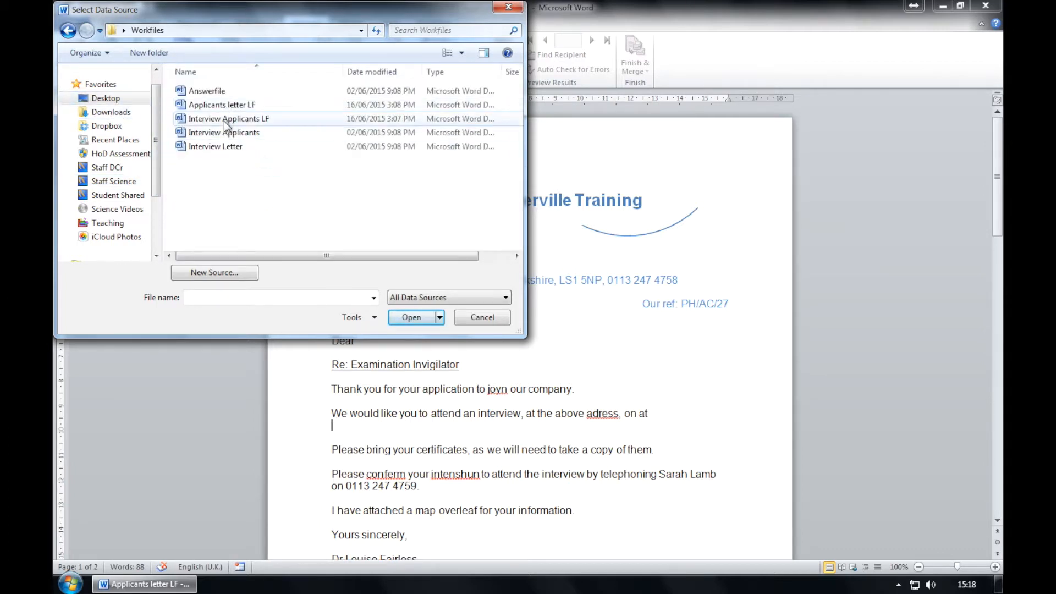
click(272, 119)
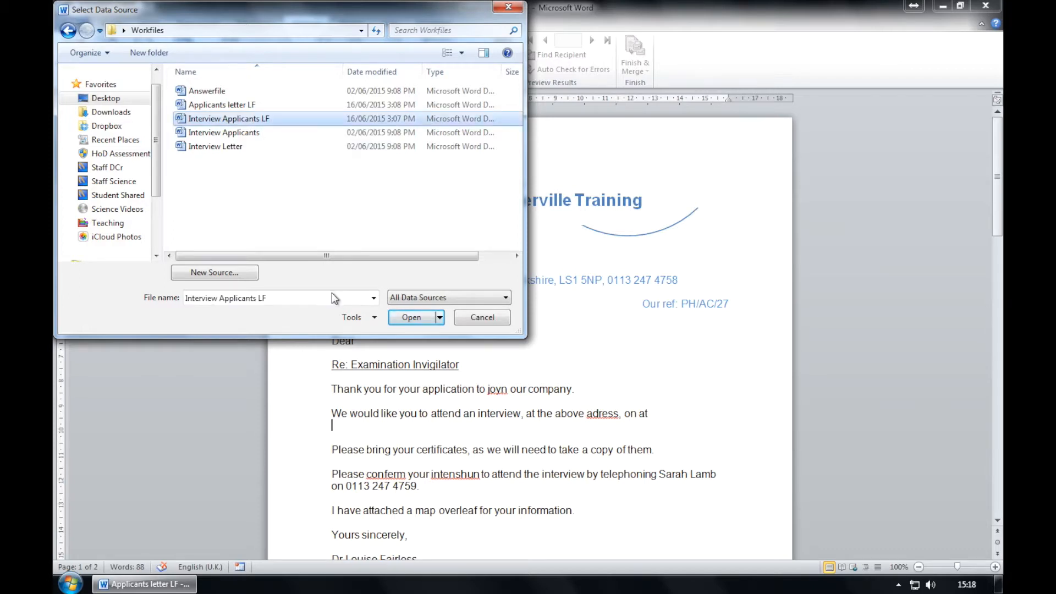
click(420, 319)
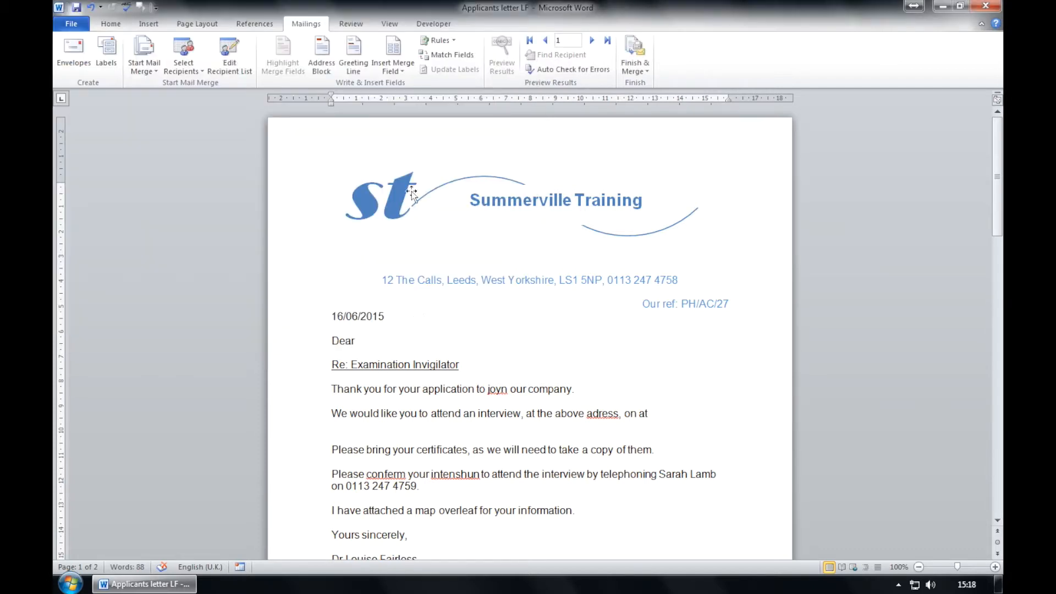
Insert the Interview_Date merge field after 'on' and fix the spacing before 'at'.
click(636, 416)
click(396, 67)
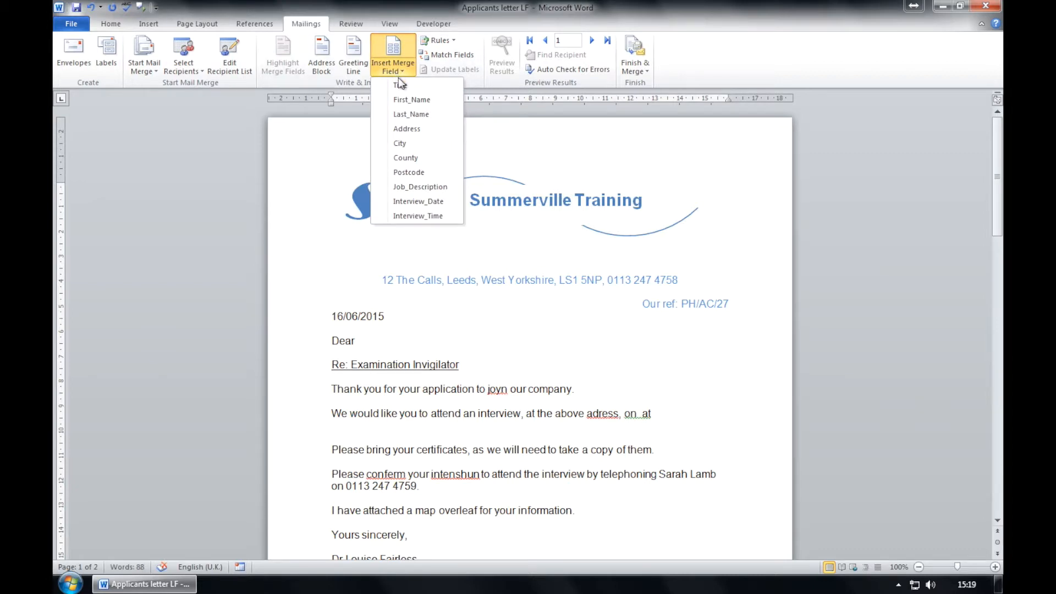
click(416, 200)
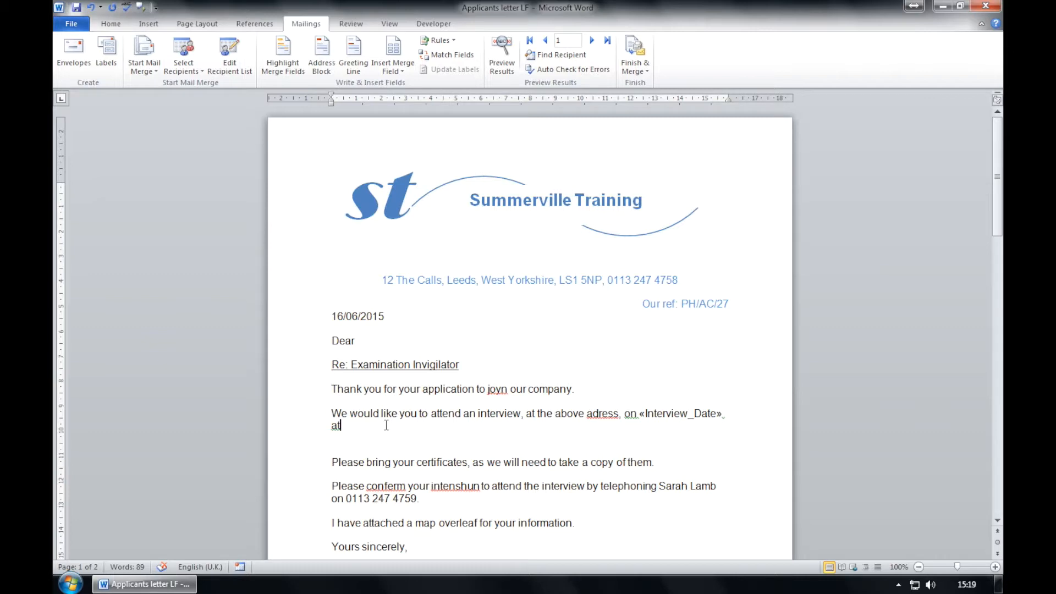
key(Left)
key(Left)
key(BackSpace)
key(Right)
text(t)
Insert the Interview_Time merge field after 'at' and end the sentence with a full stop.
click(396, 75)
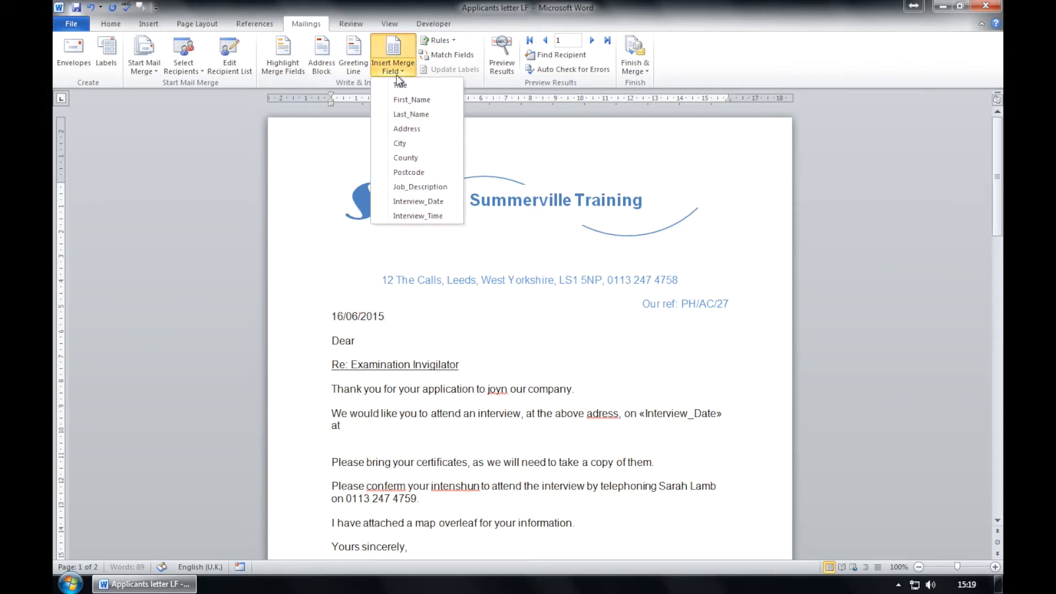
click(400, 215)
text(.)
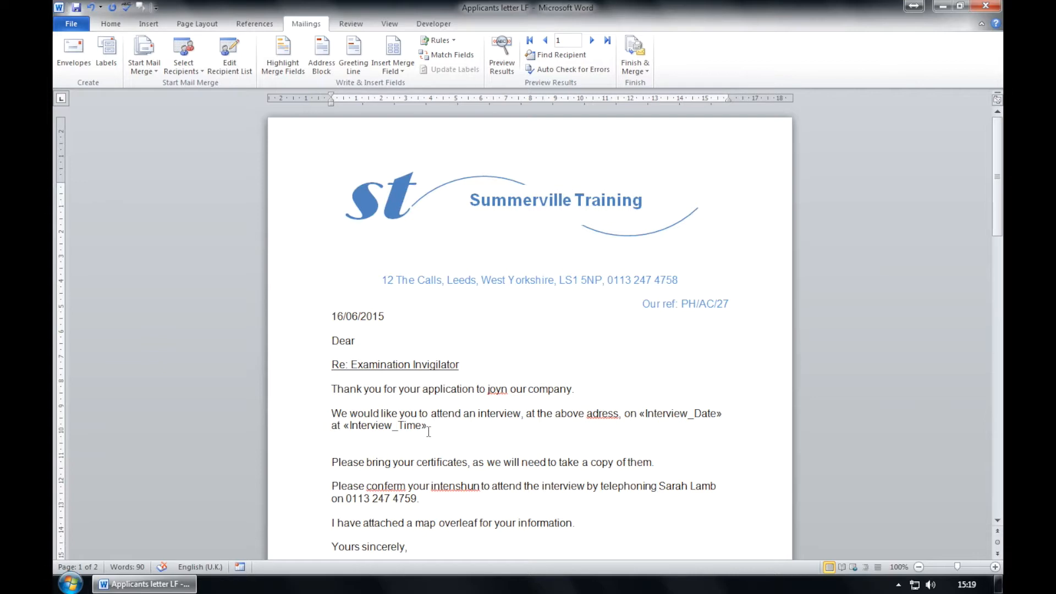
click(457, 437)
Run Spelling & Grammar, changing conferm, intenshun, joyn and adress to confirm, intention, join, address.
click(350, 24)
click(77, 68)
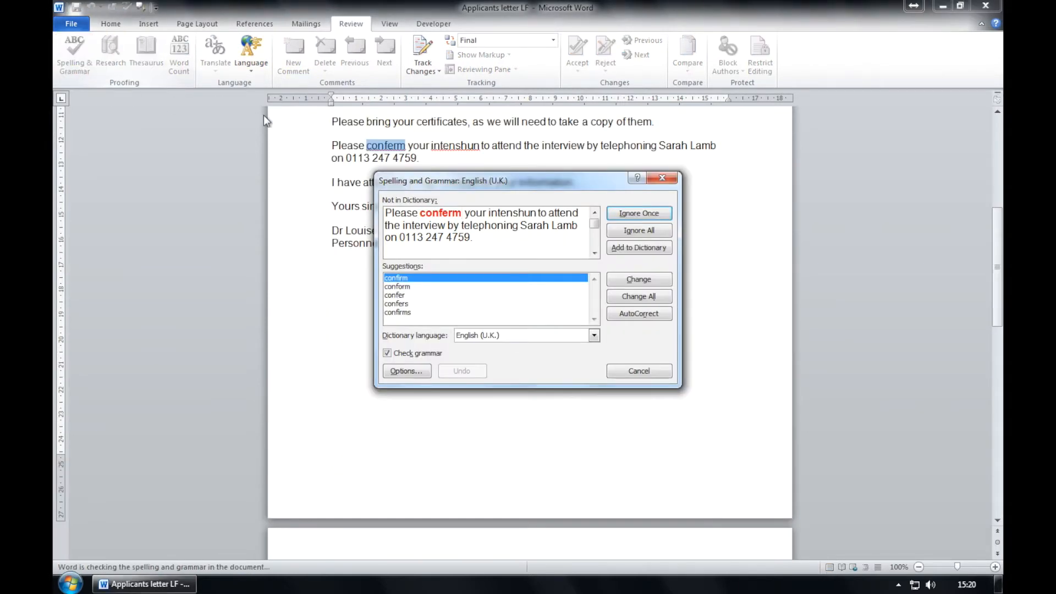
click(656, 279)
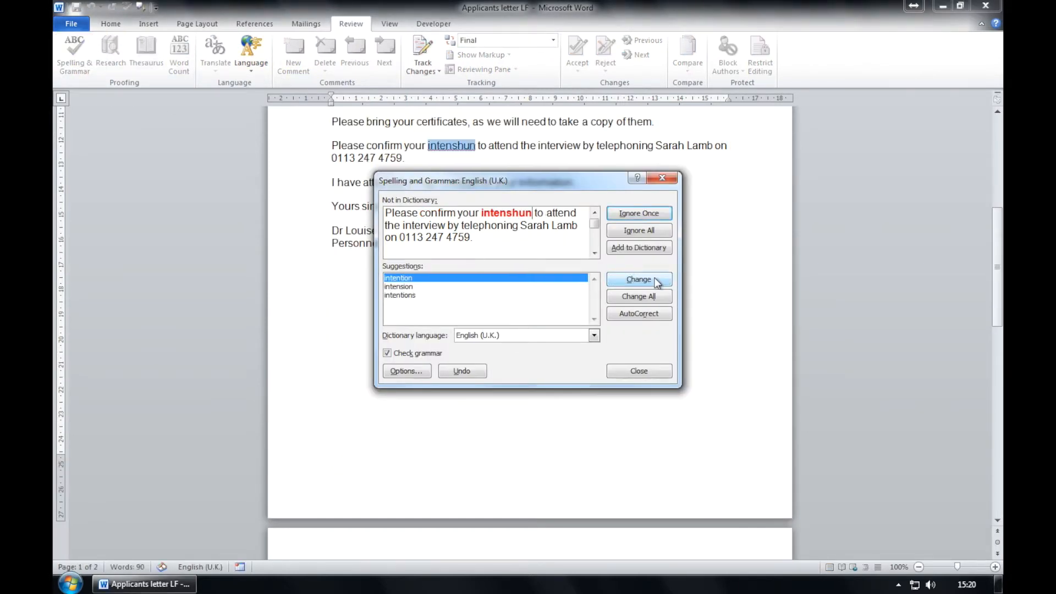
click(656, 280)
click(656, 280)
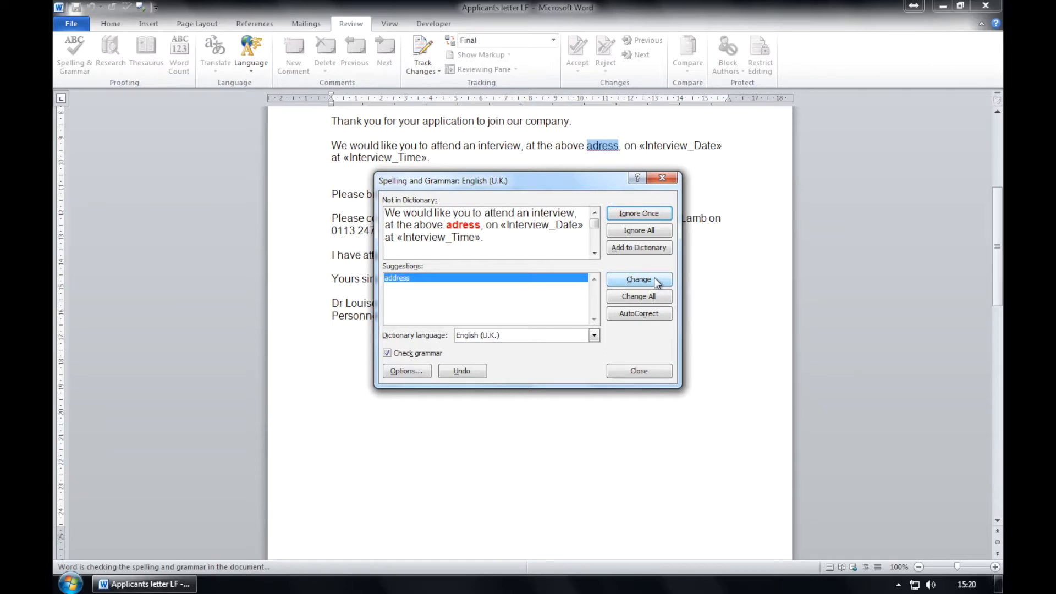
click(656, 279)
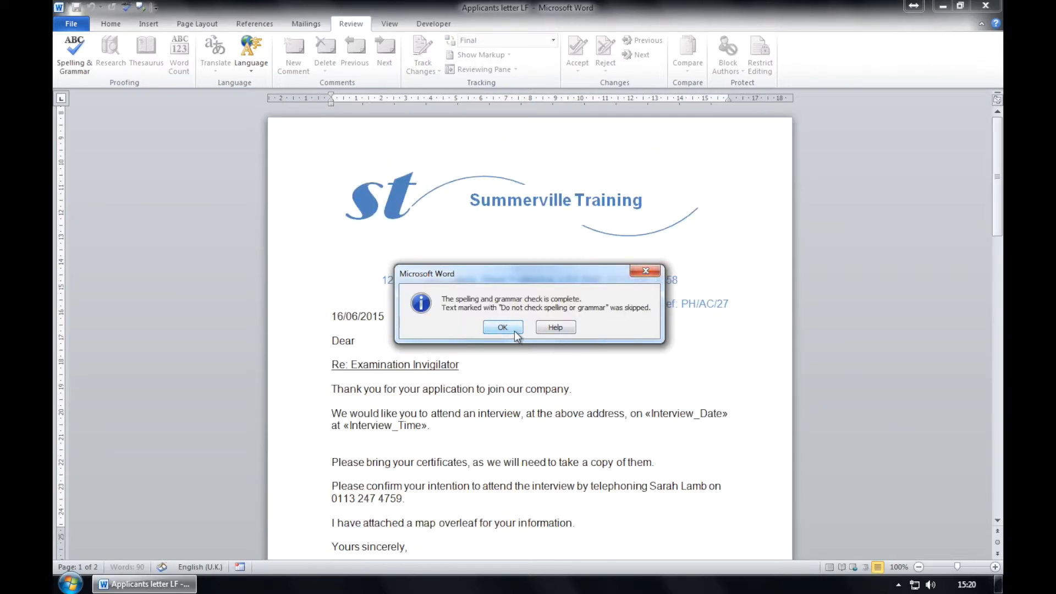
click(503, 327)
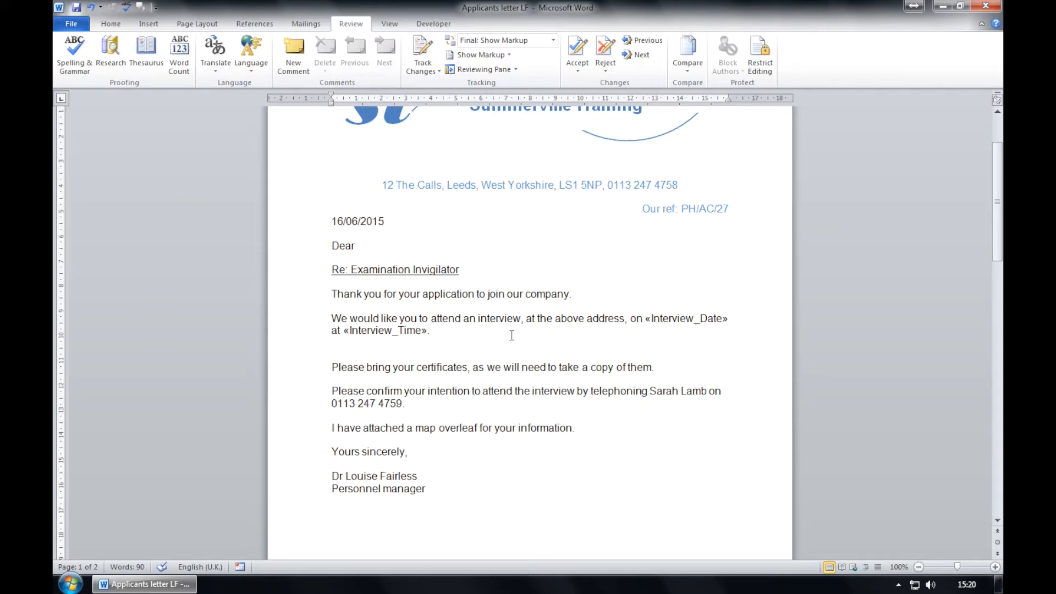
scroll(570, 396, up, 1)
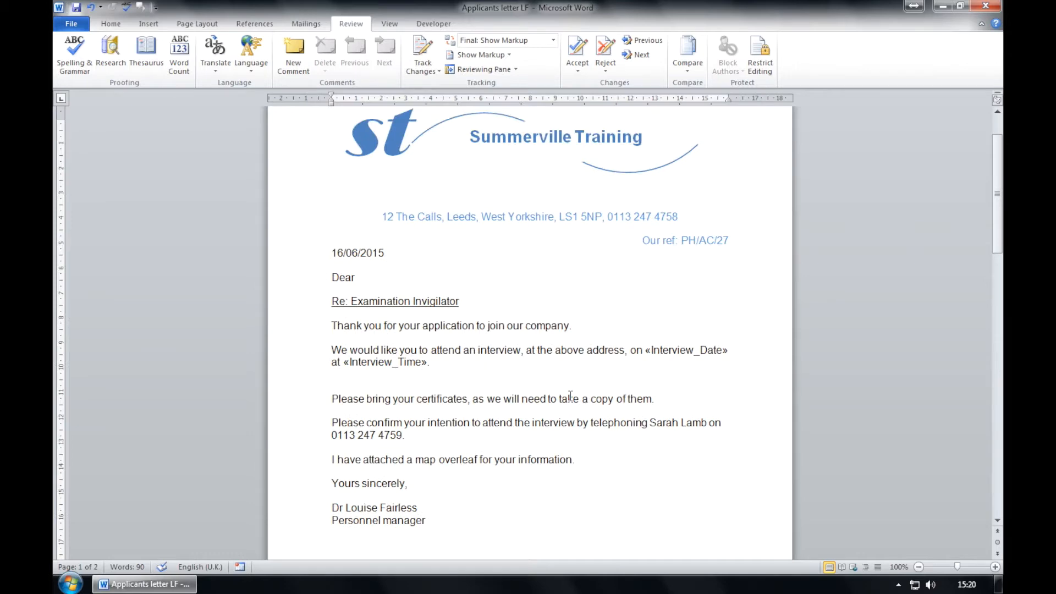
scroll(570, 396, up, 2)
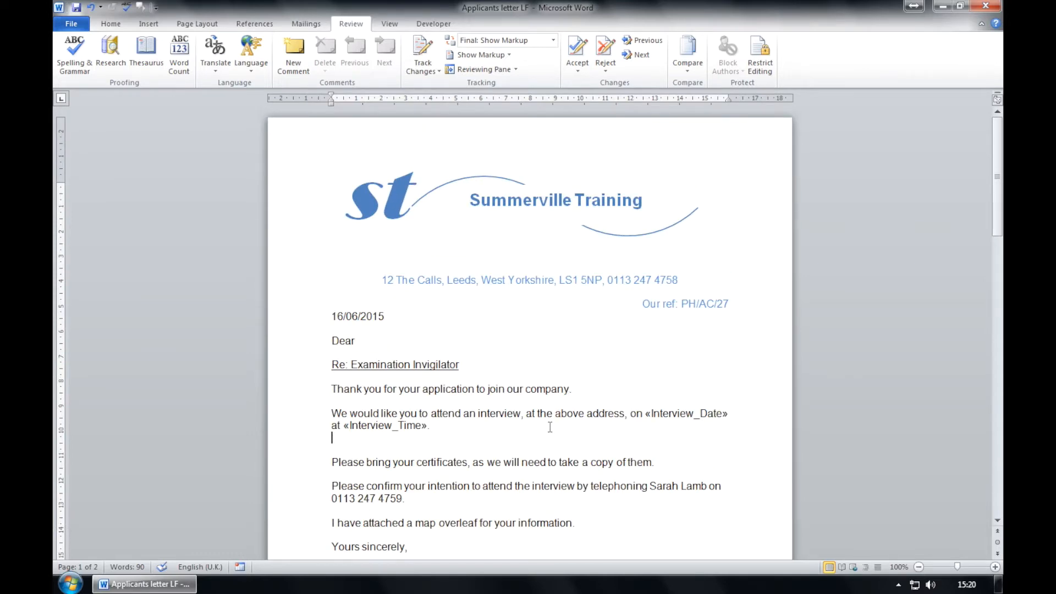
scroll(551, 427, down, 20)
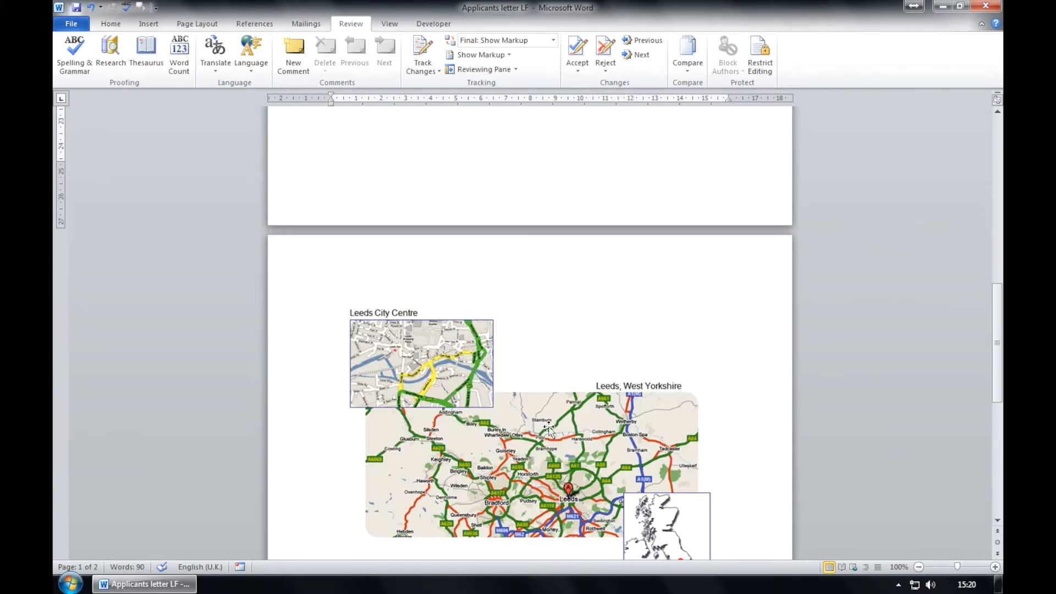
scroll(548, 428, up, 20)
click(112, 25)
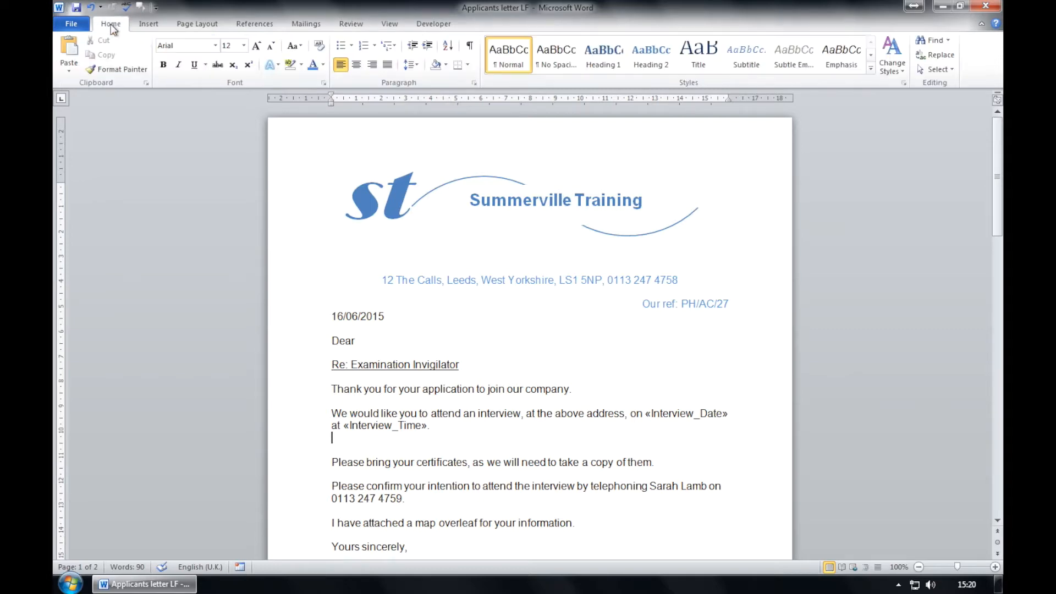
Use File > Save As to store the letter as Applicants letter LF in Workfiles.
click(69, 24)
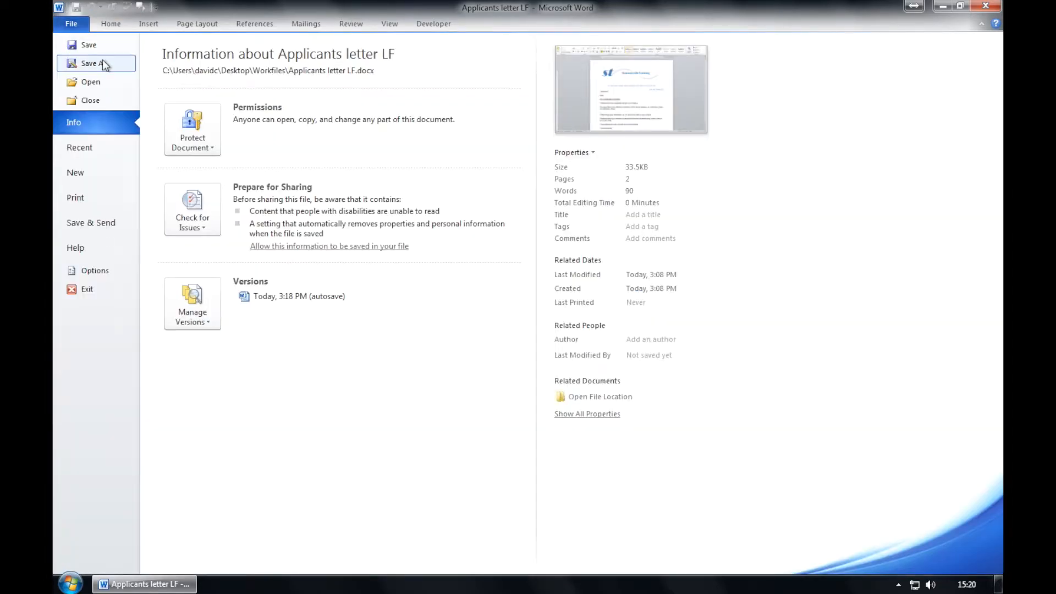
click(104, 63)
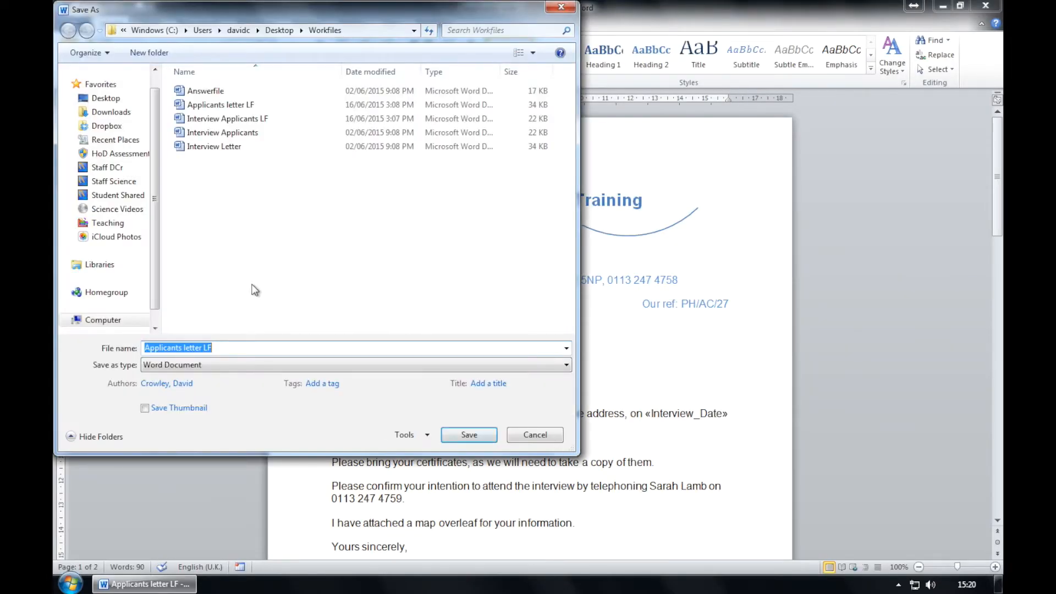
click(478, 435)
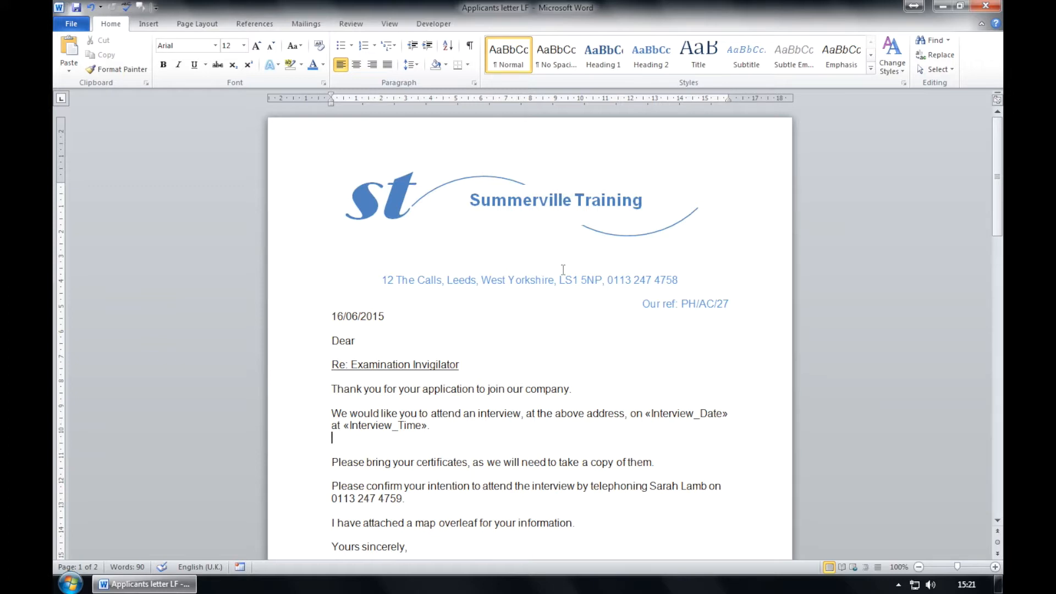
Finish the mail merge by editing individual documents, merging all records into a new document.
click(309, 26)
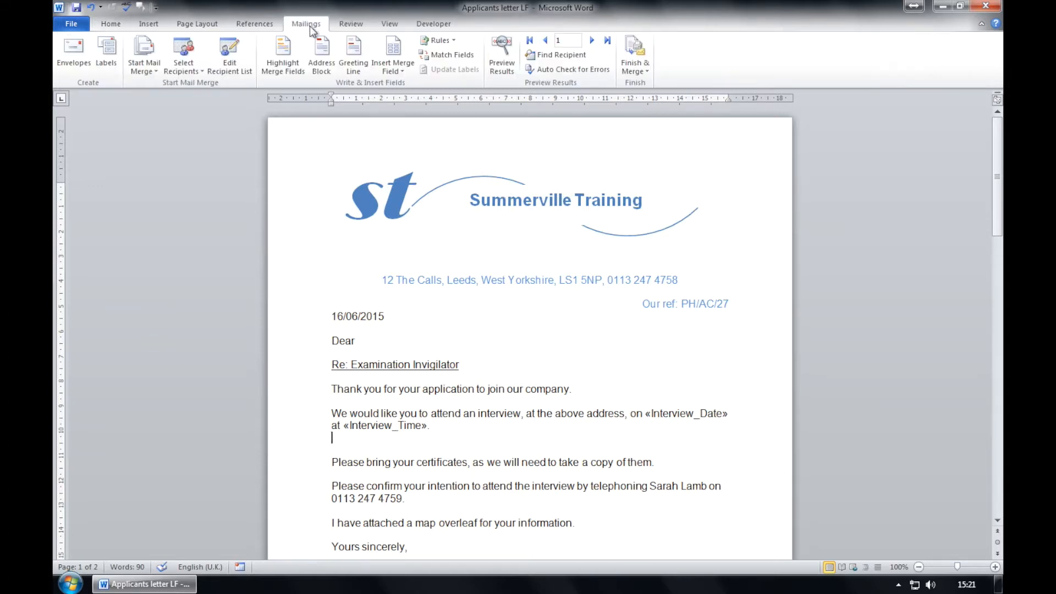
click(645, 68)
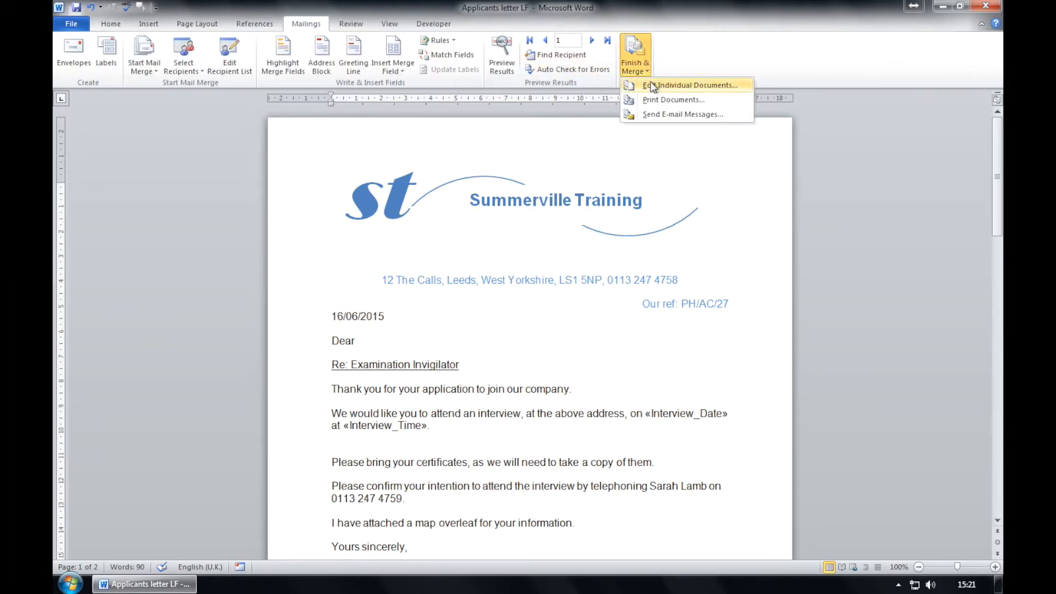
click(653, 85)
click(521, 318)
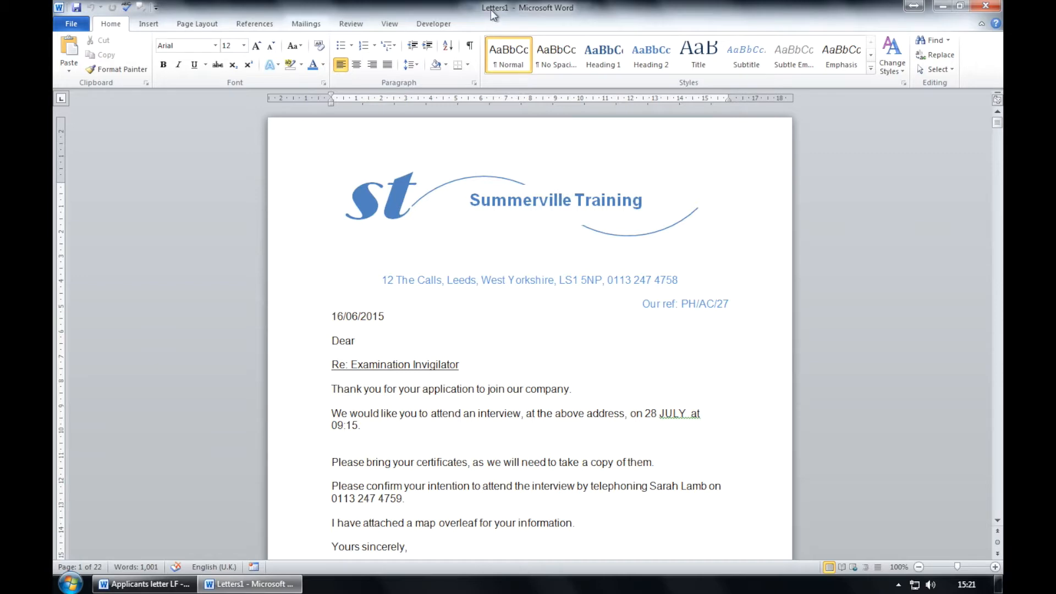
Save the merged document as 'Mrerged letters LF' and close its window.
click(71, 23)
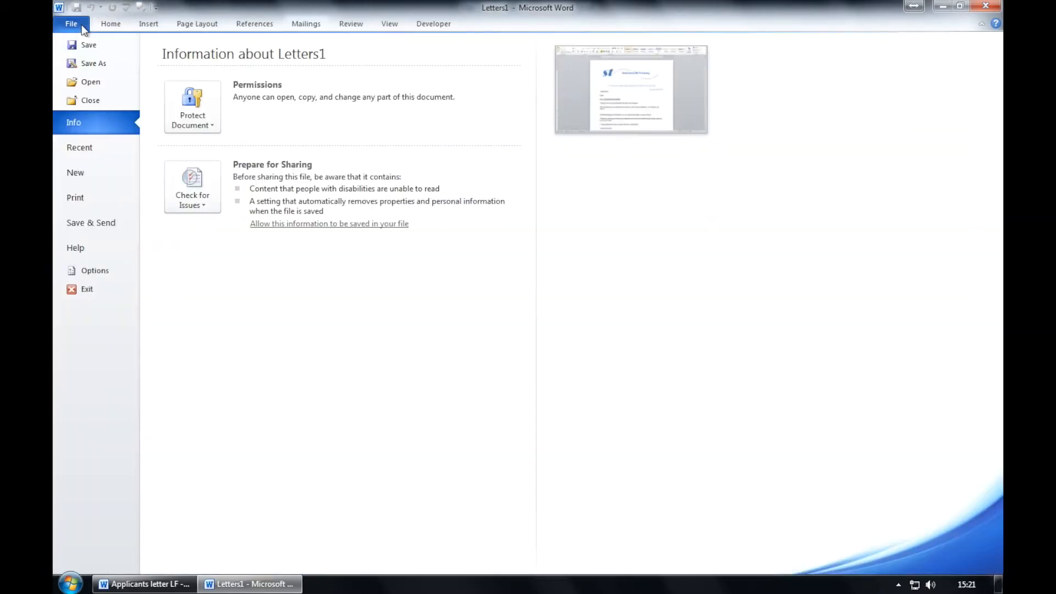
click(90, 61)
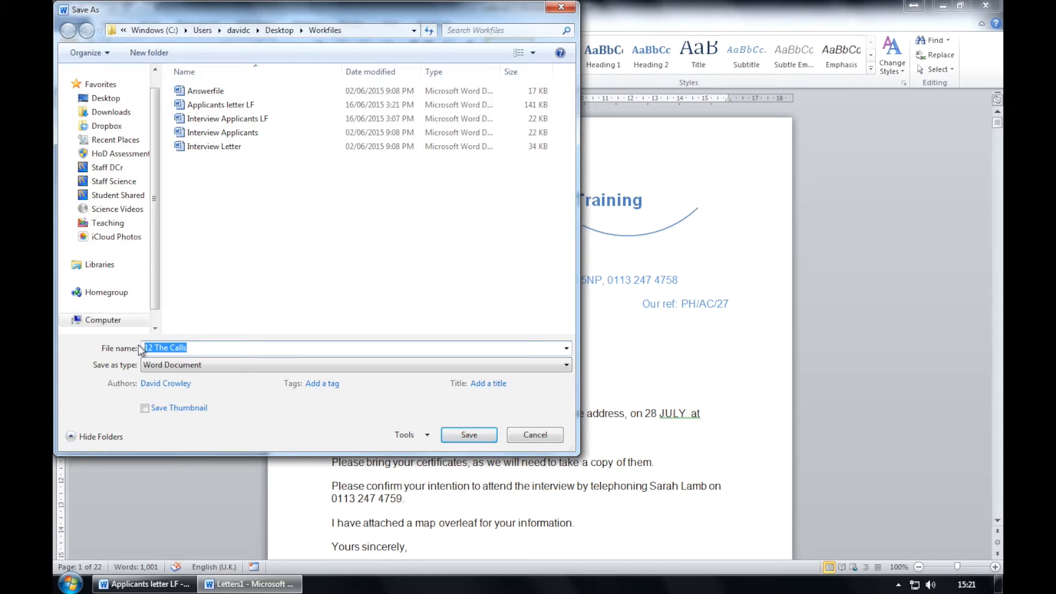
text(Mr)
text(erged letter)
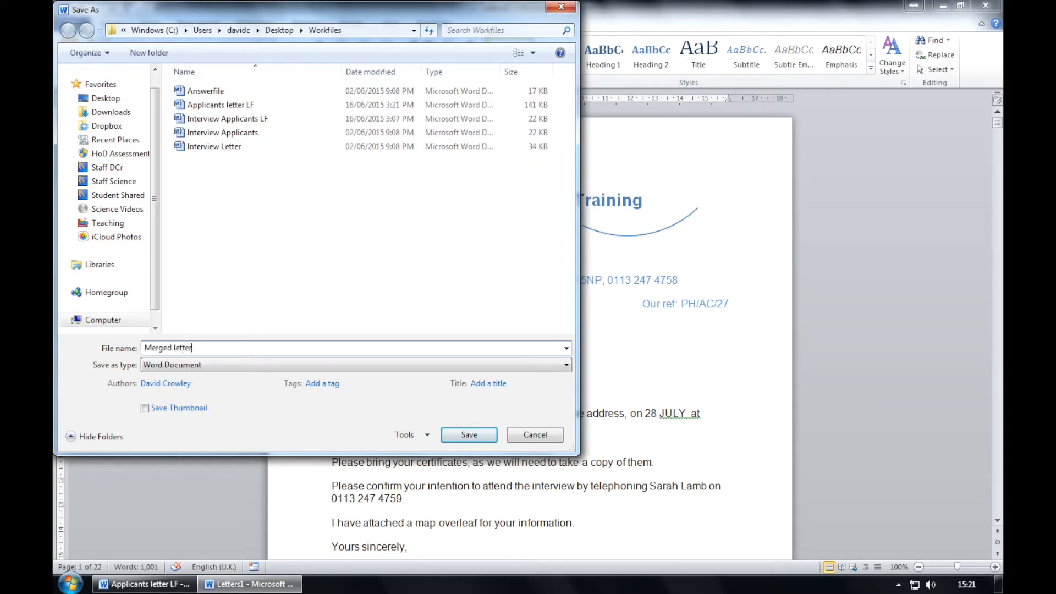
text(s LF)
click(469, 435)
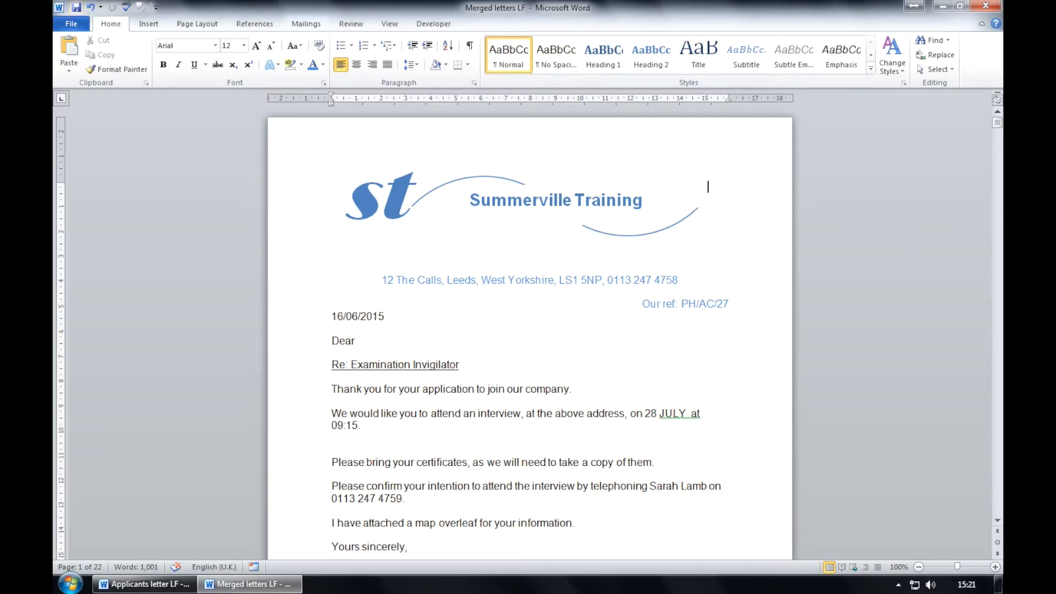
click(985, 5)
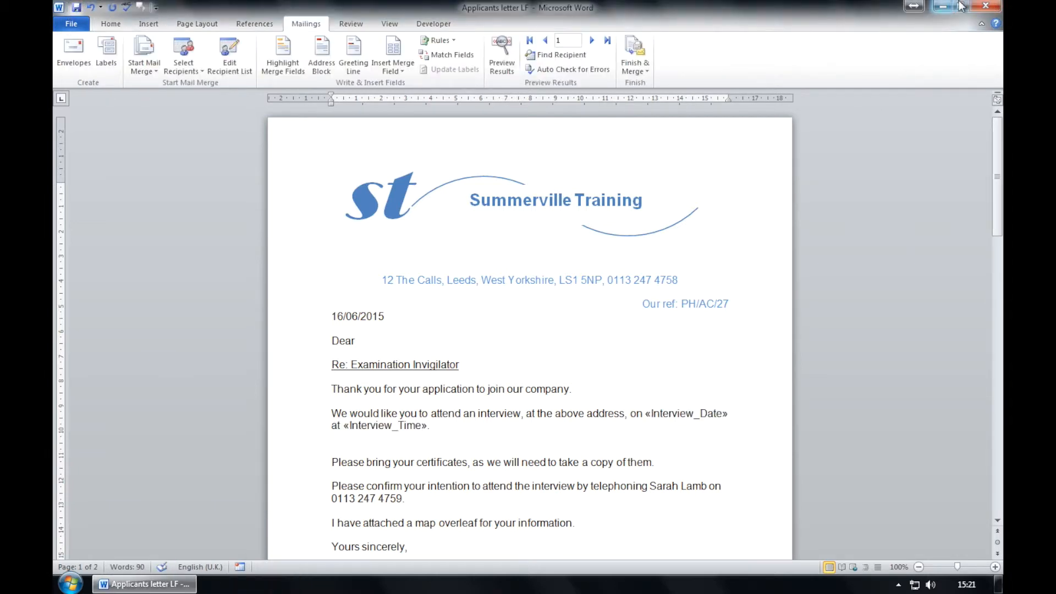
Close Applicants letter LF and choose Save in the save-changes prompt.
click(986, 6)
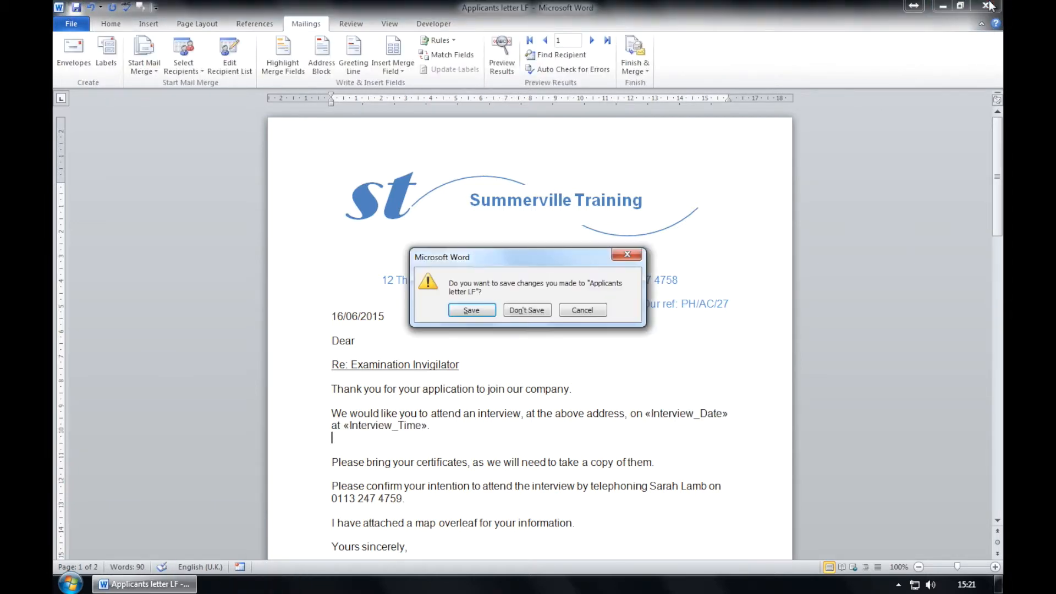
click(470, 311)
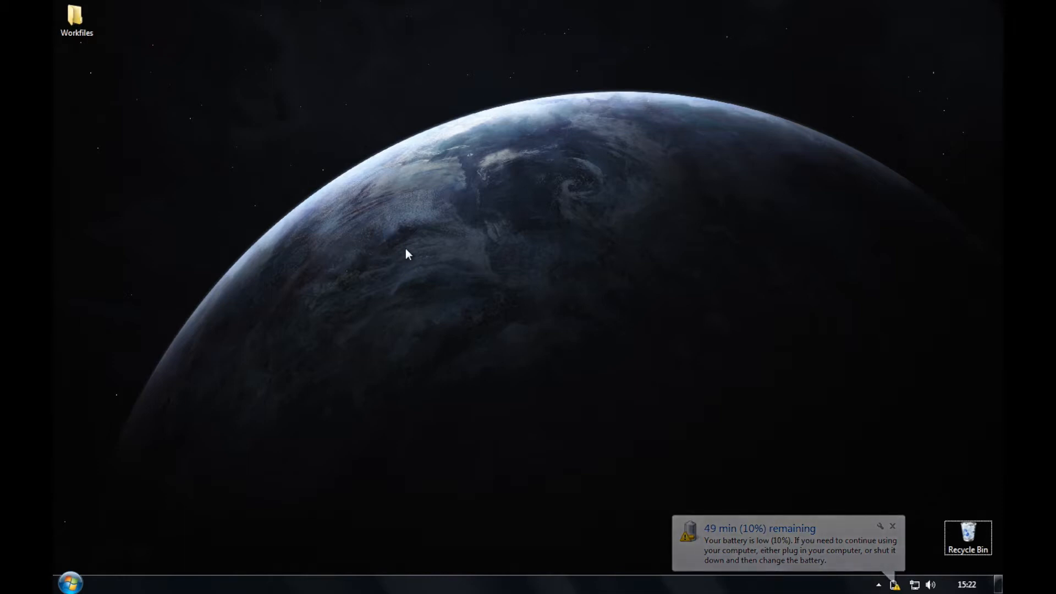
Launch Word 2010 and open Answerfile from Desktop > Workfiles, then select the item 1 answer cell.
click(81, 575)
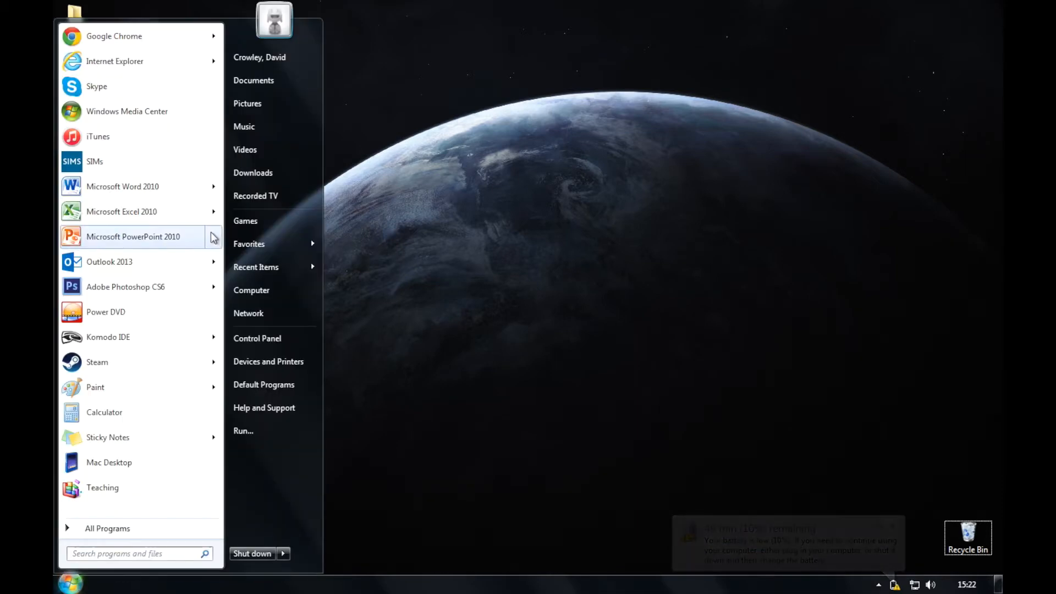
click(142, 182)
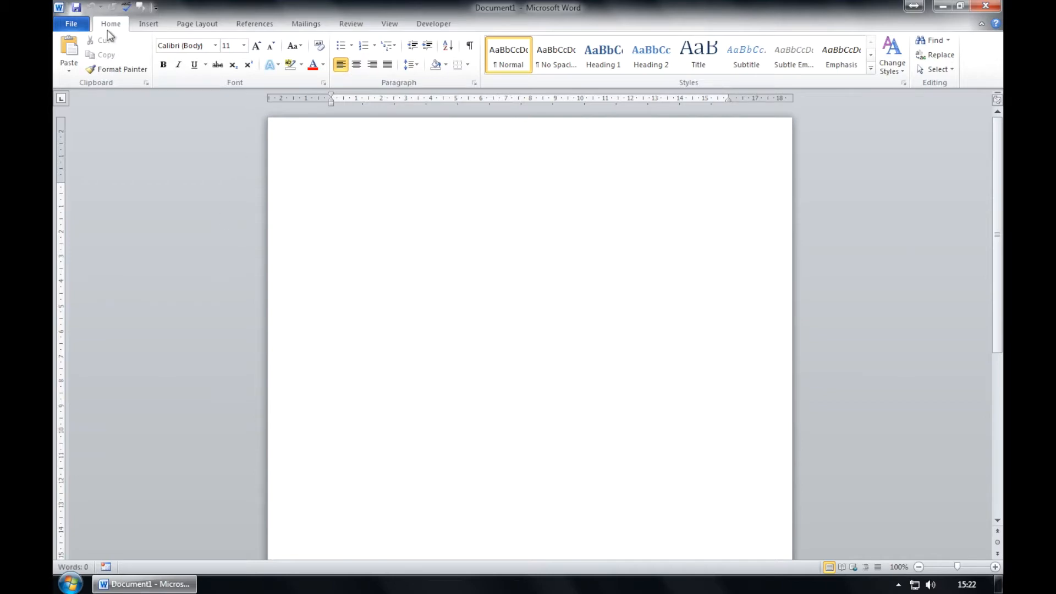
click(71, 23)
click(91, 82)
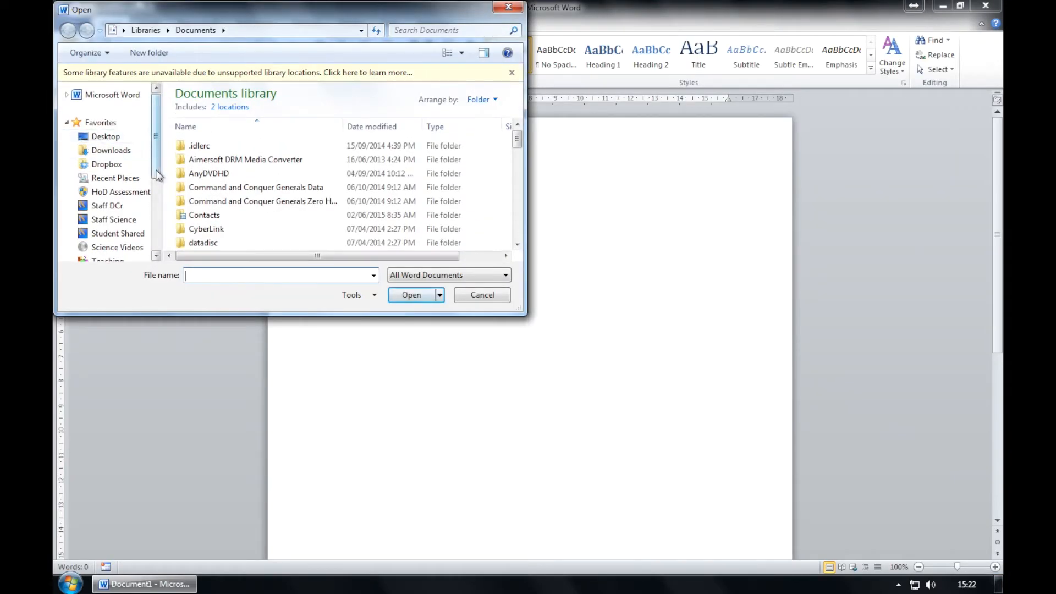
click(106, 136)
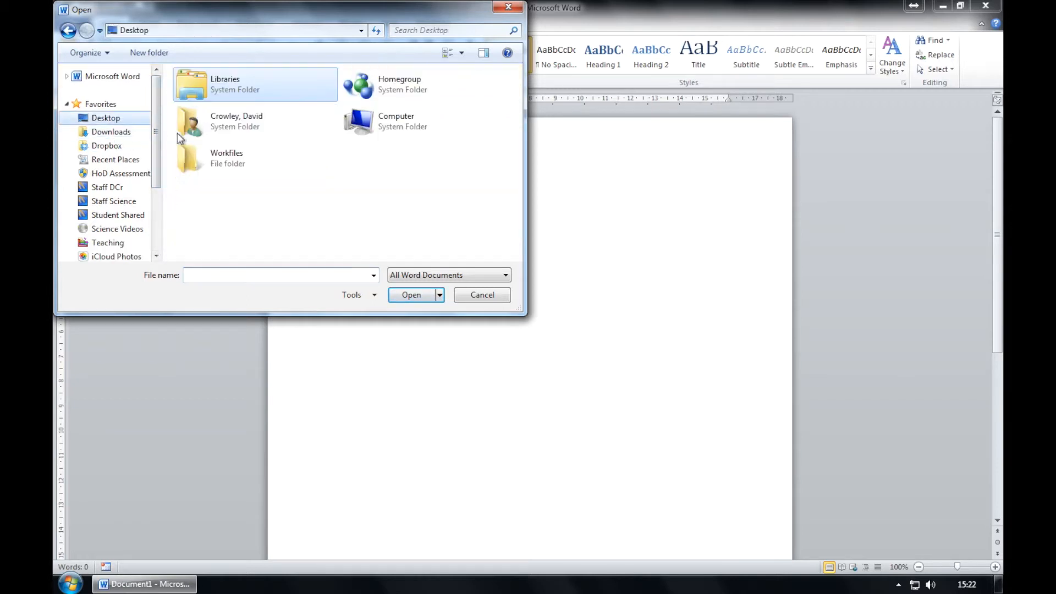
double_click(216, 161)
double_click(213, 92)
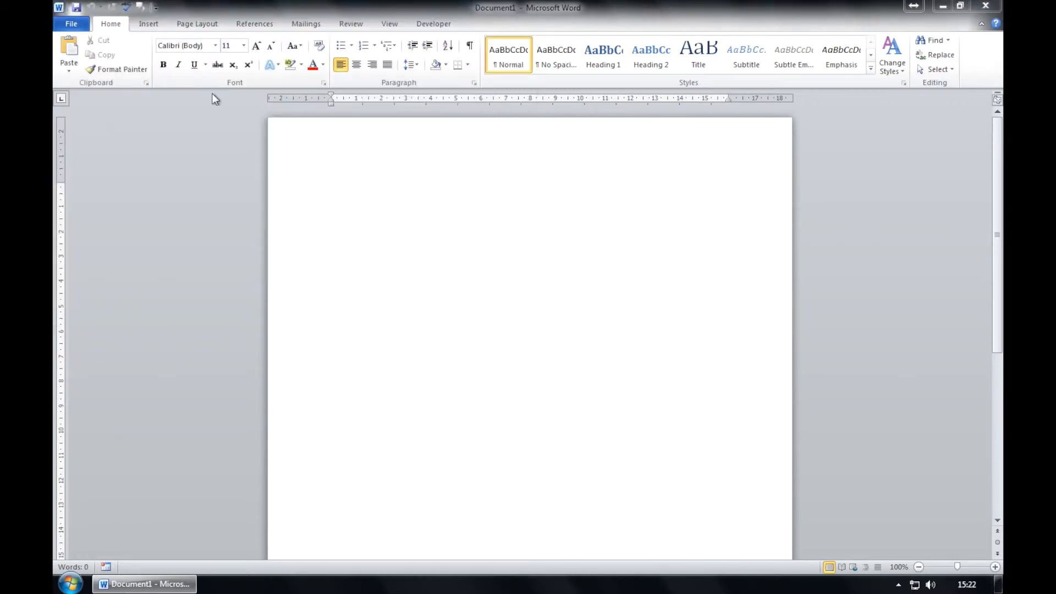
click(413, 396)
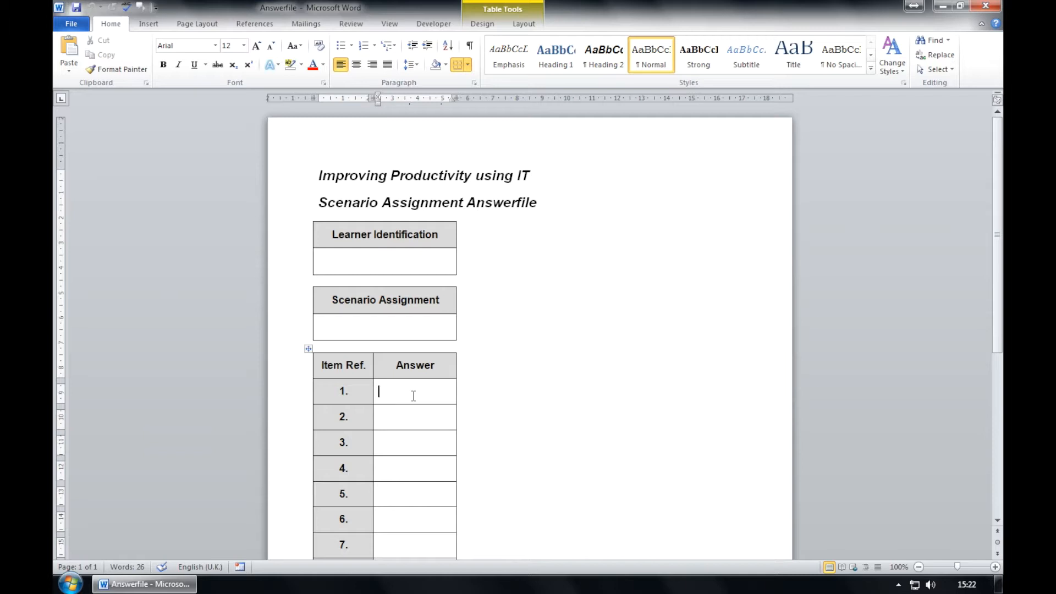
Put C in item 1's Answer cell and B in item 2's Answer cell.
scroll(413, 396, down, 7)
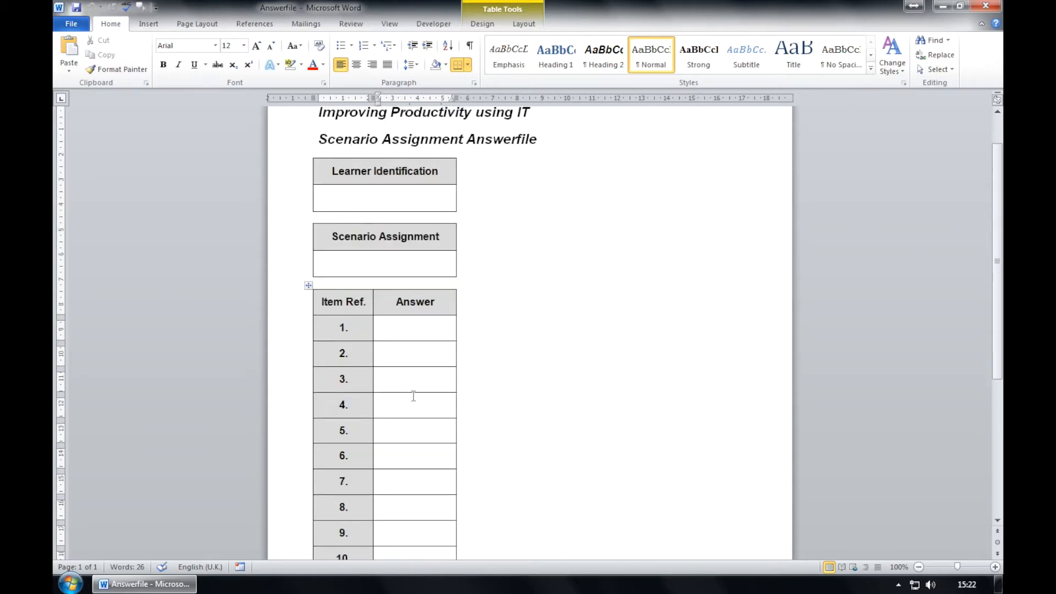
click(448, 458)
scroll(405, 333, up, 7)
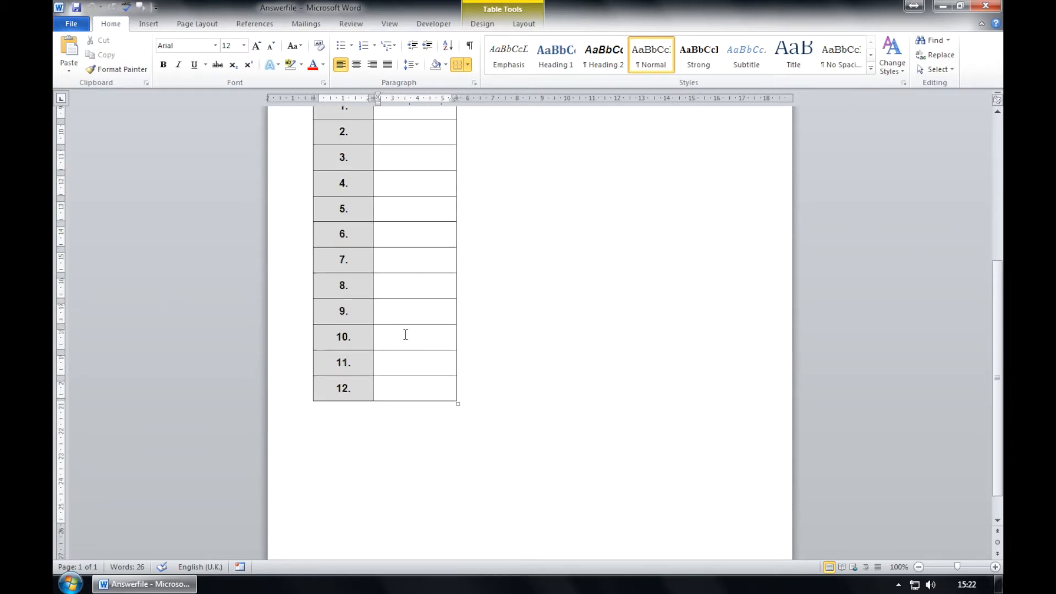
click(399, 392)
click(405, 418)
click(405, 442)
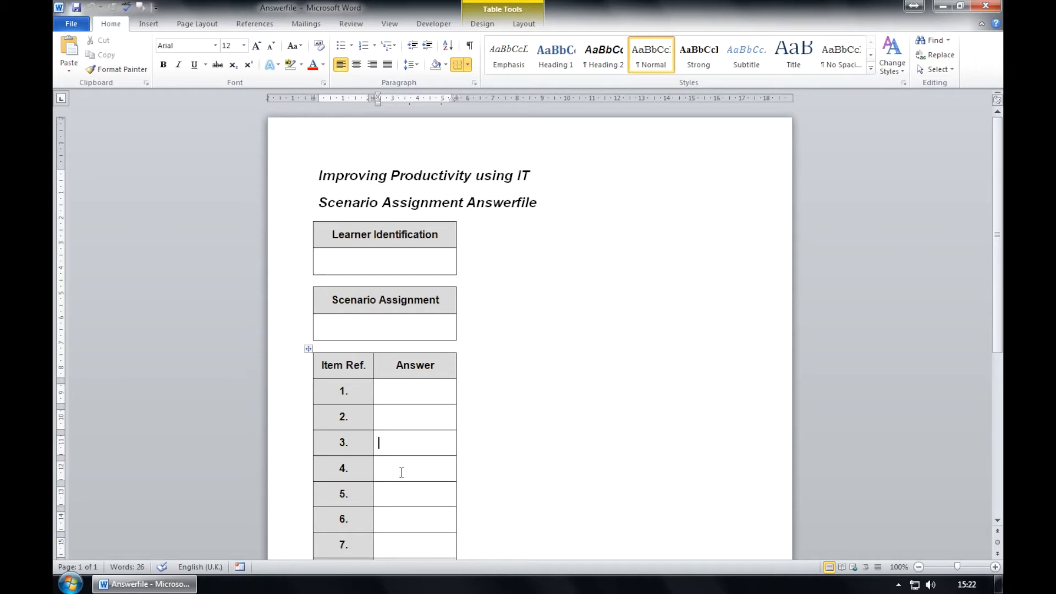
click(404, 394)
text(C)
click(399, 414)
text(B)
click(389, 438)
Enter D as the answer for item 3.
text(D)
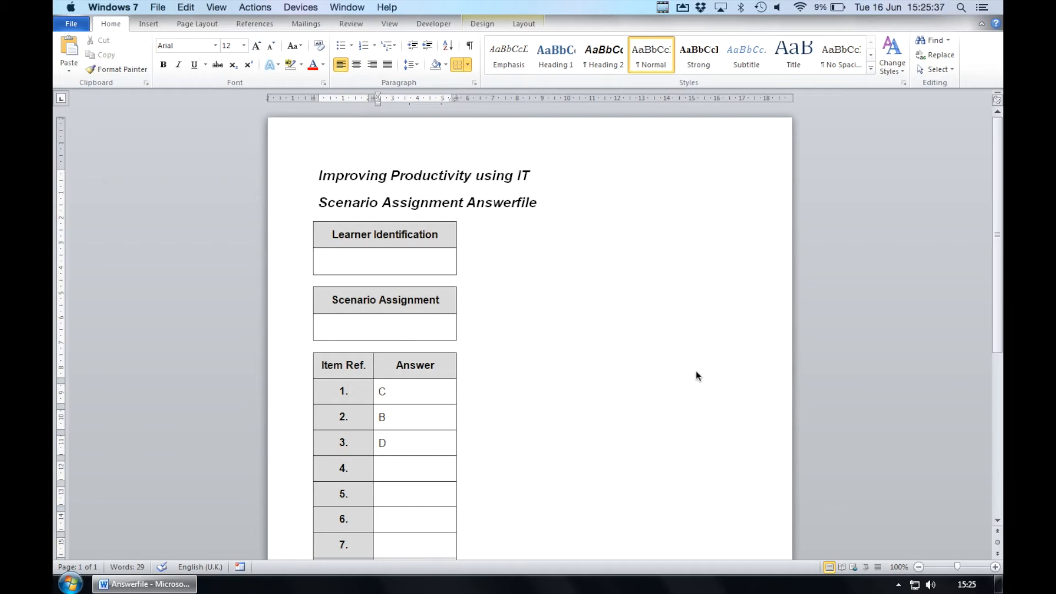
click(398, 468)
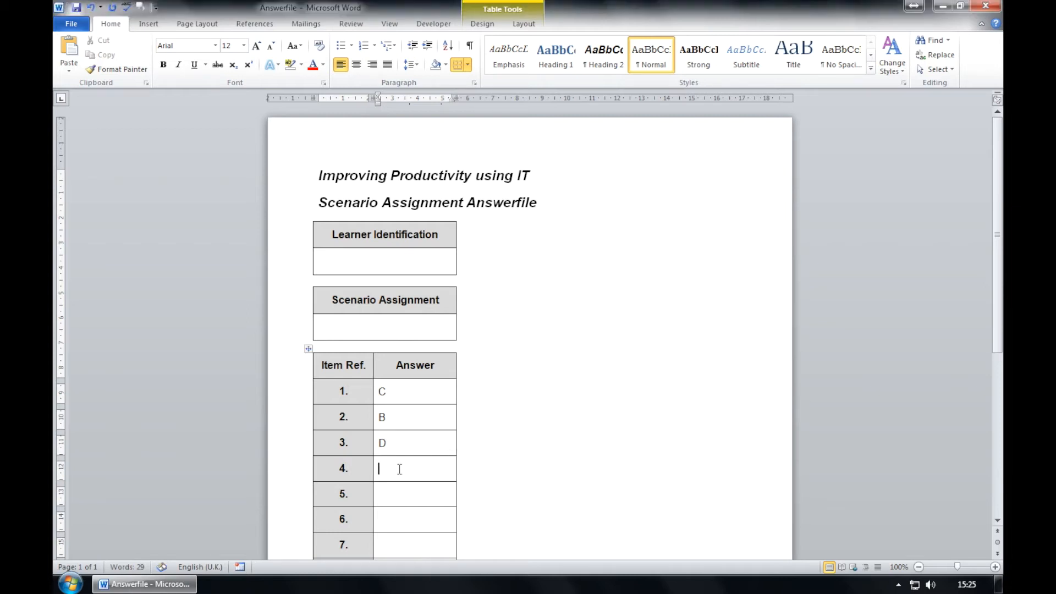
Enter D, C and D as the answers for items 4, 5 and 6.
text(D)
scroll(398, 469, down, 2)
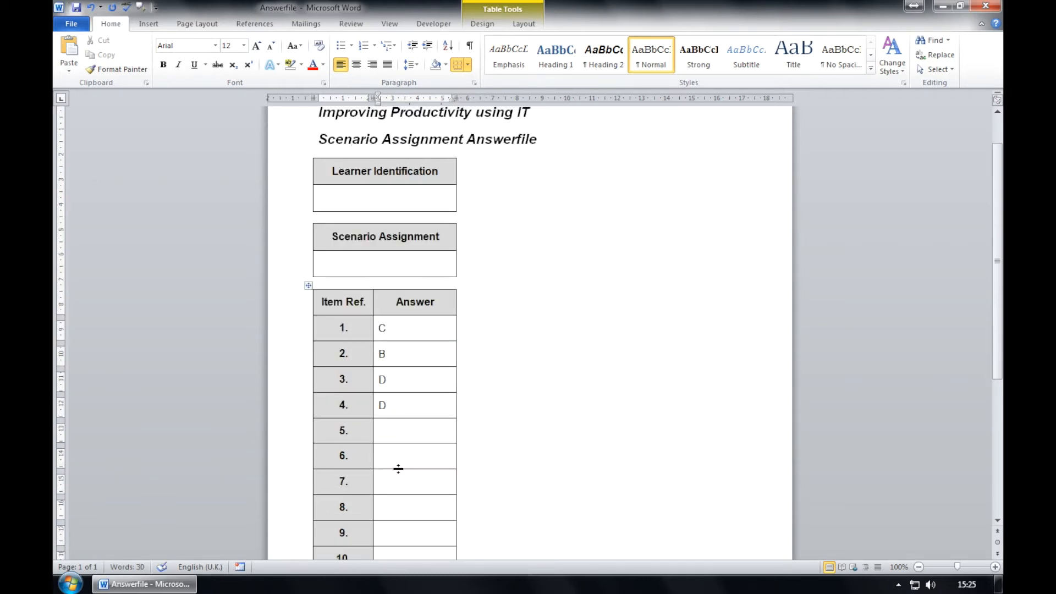
click(399, 432)
text(C)
click(400, 452)
text(D)
Enter C, B and B as the answers for items 7, 8 and 9.
click(402, 477)
text(C)
click(400, 509)
text(B)
click(390, 540)
text(B)
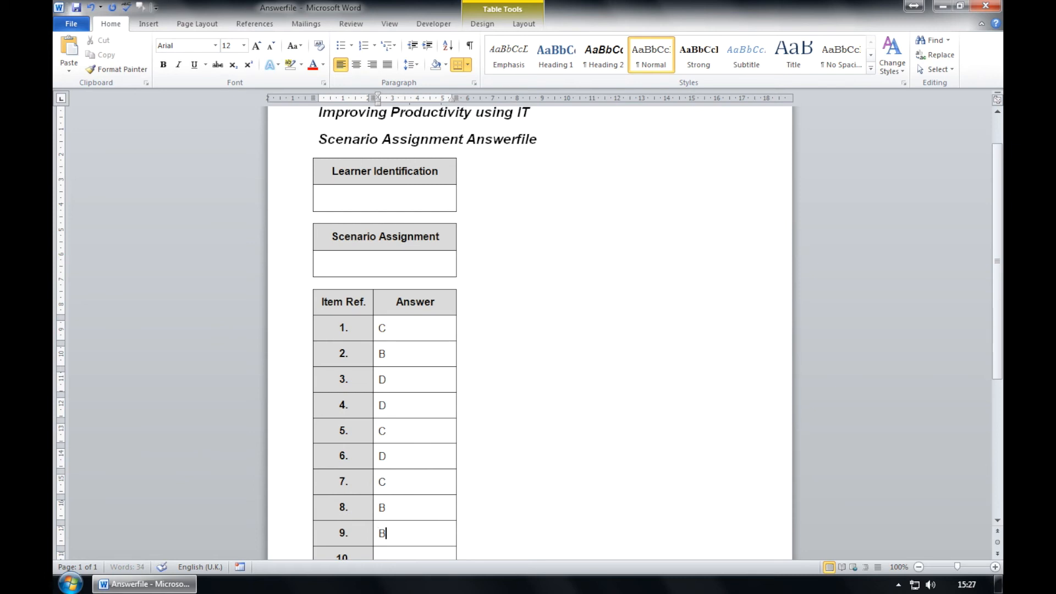
Enter D, C and D in the Answer cells for items 10, 11 and 12.
scroll(391, 539, down, 3)
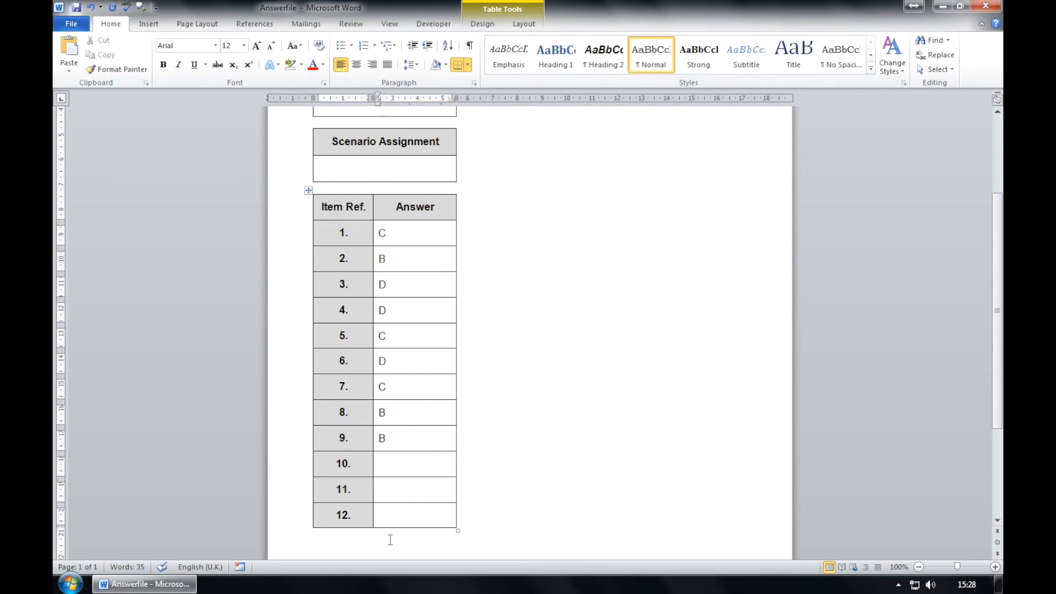
key(Down)
text(D)
key(Down)
text(C)
key(Down)
text(D)
Save Answerfile through the File menu, then close Word.
click(70, 24)
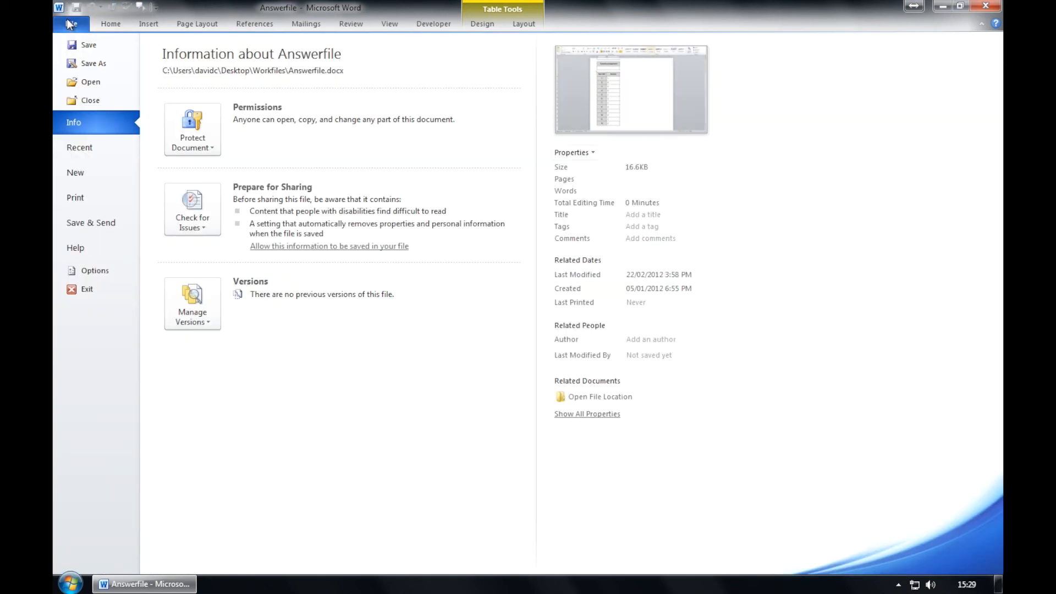
click(82, 45)
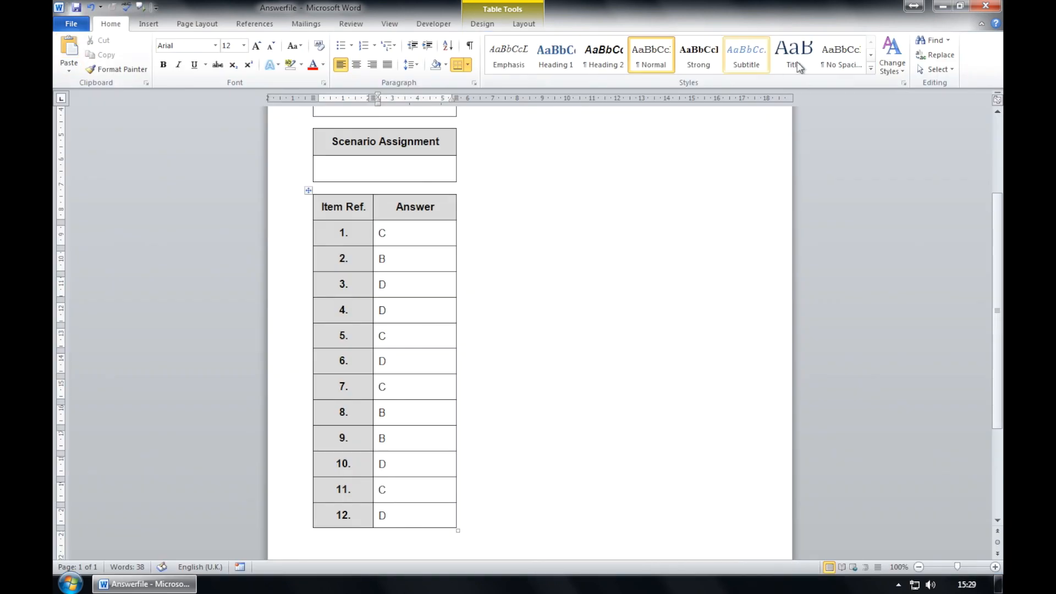
click(984, 7)
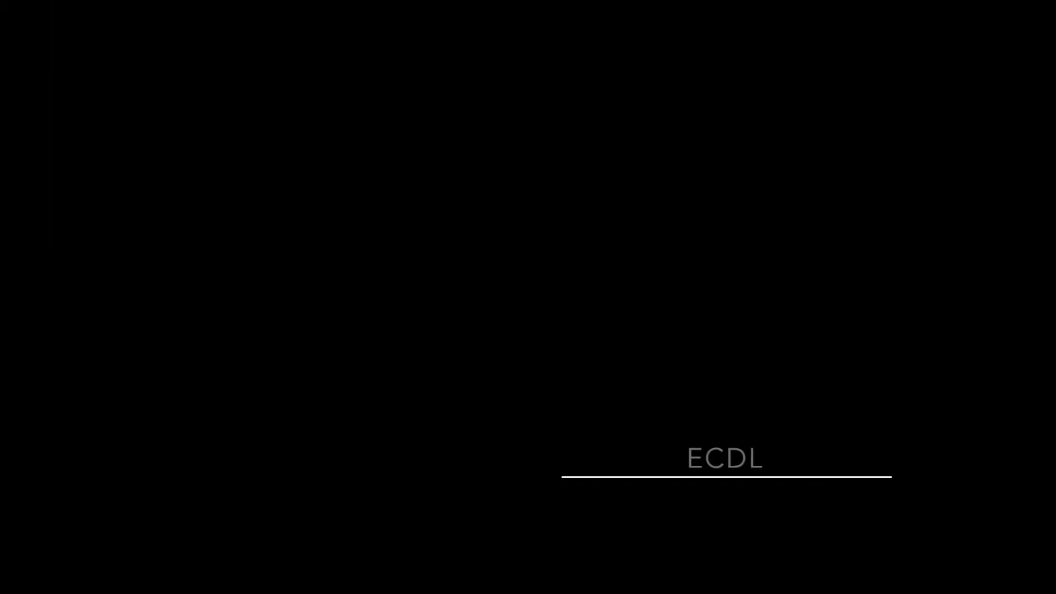